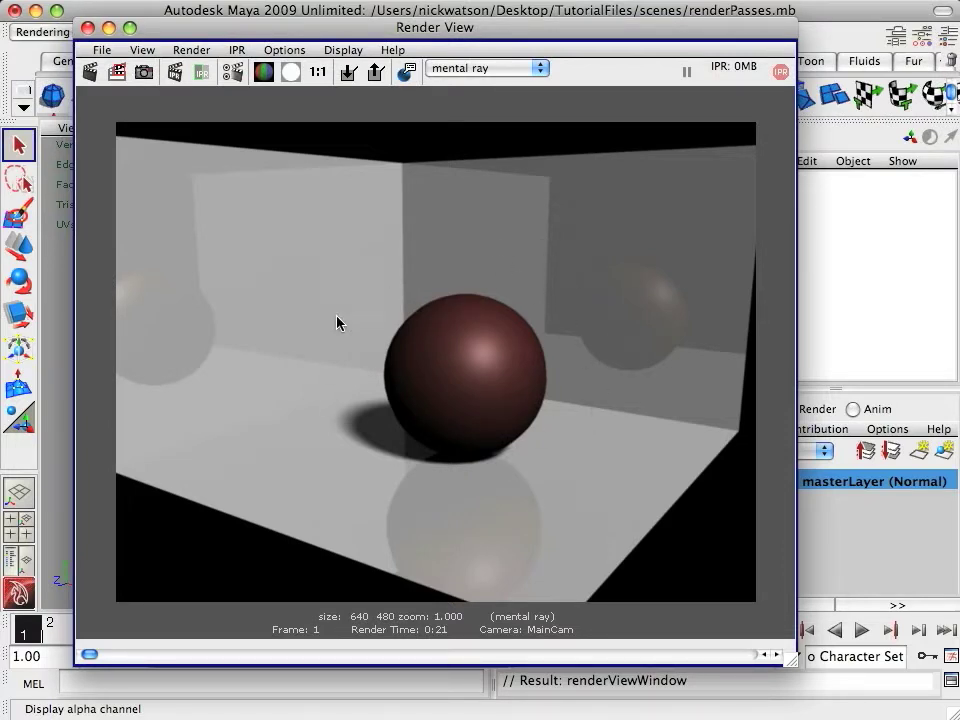
# Close the Render View showing the mental ray ball render to return to the MainCam viewport.
pyautogui.moveTo(435, 33); pyautogui.dragTo(410, 30)
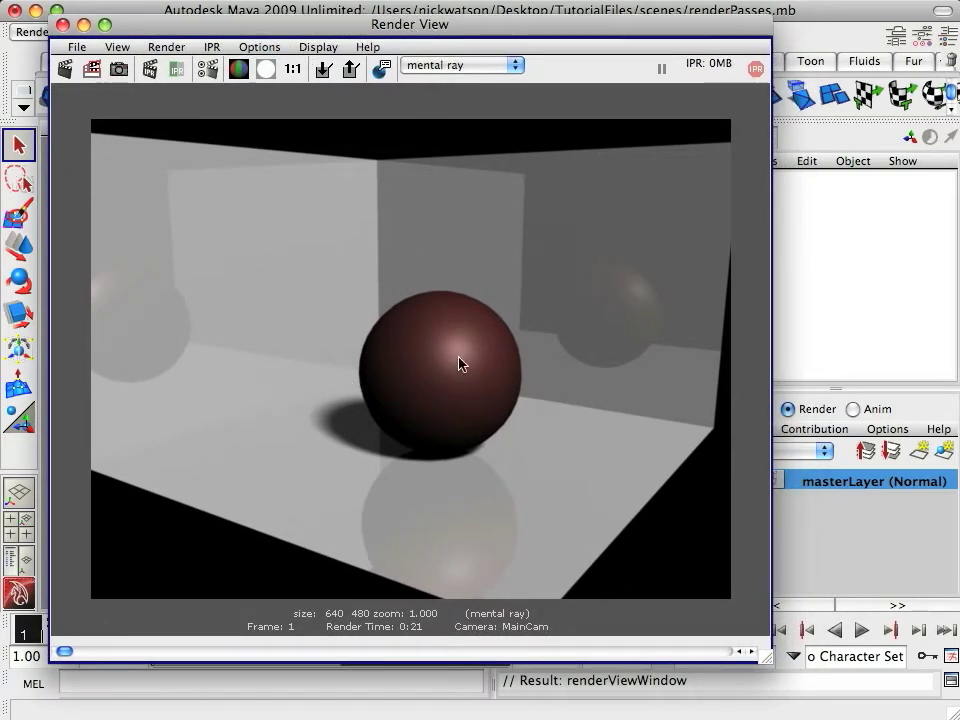
pyautogui.click(62, 24)
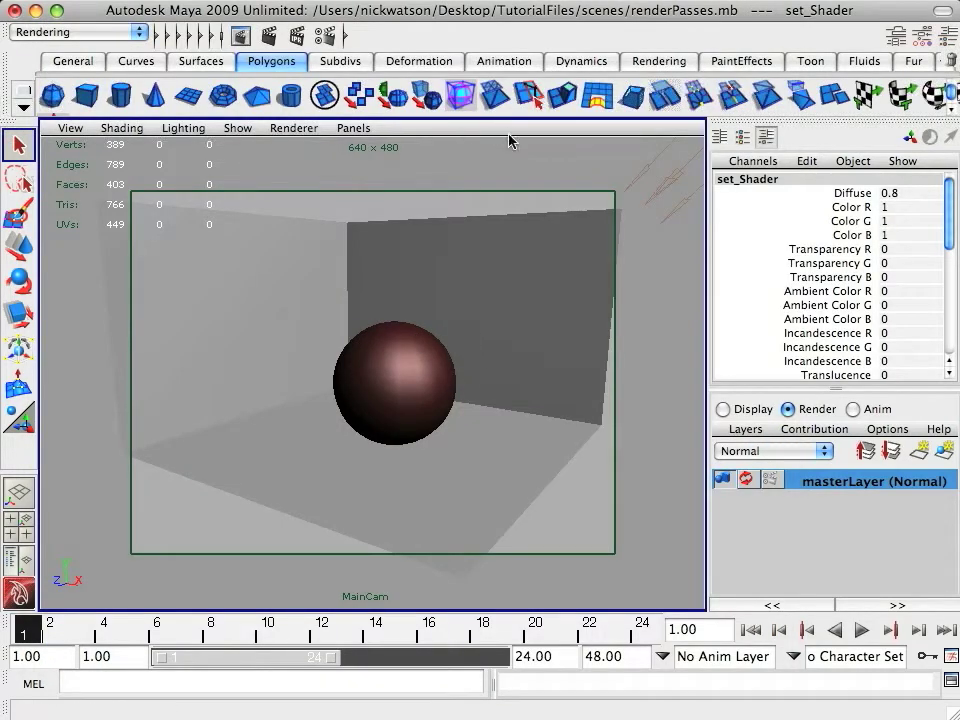
# Set the master layer's output image format to Targa [tga] in Render Settings.
pyautogui.click(325, 36)
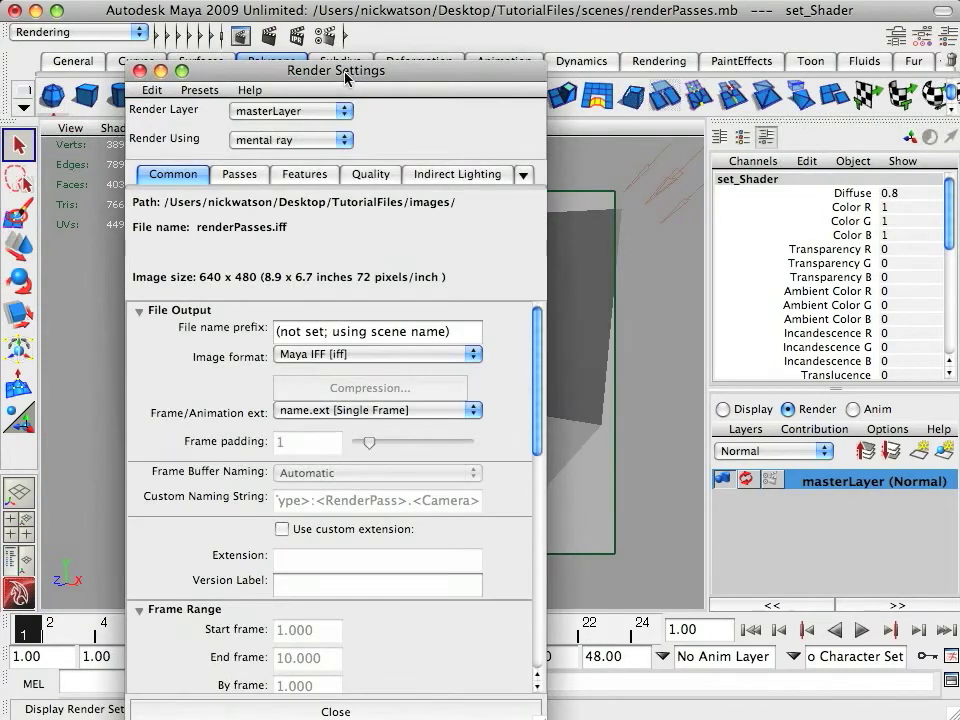
pyautogui.moveTo(338, 76); pyautogui.dragTo(396, 41)
pyautogui.click(538, 320)
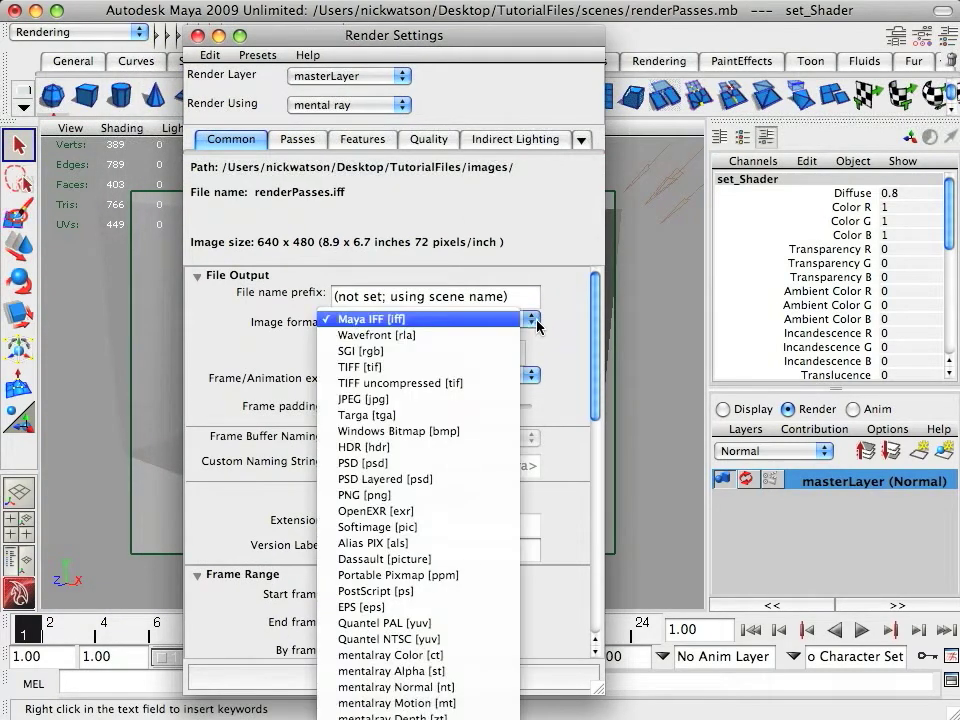
pyautogui.click(420, 415)
pyautogui.moveTo(597, 358); pyautogui.dragTo(587, 447)
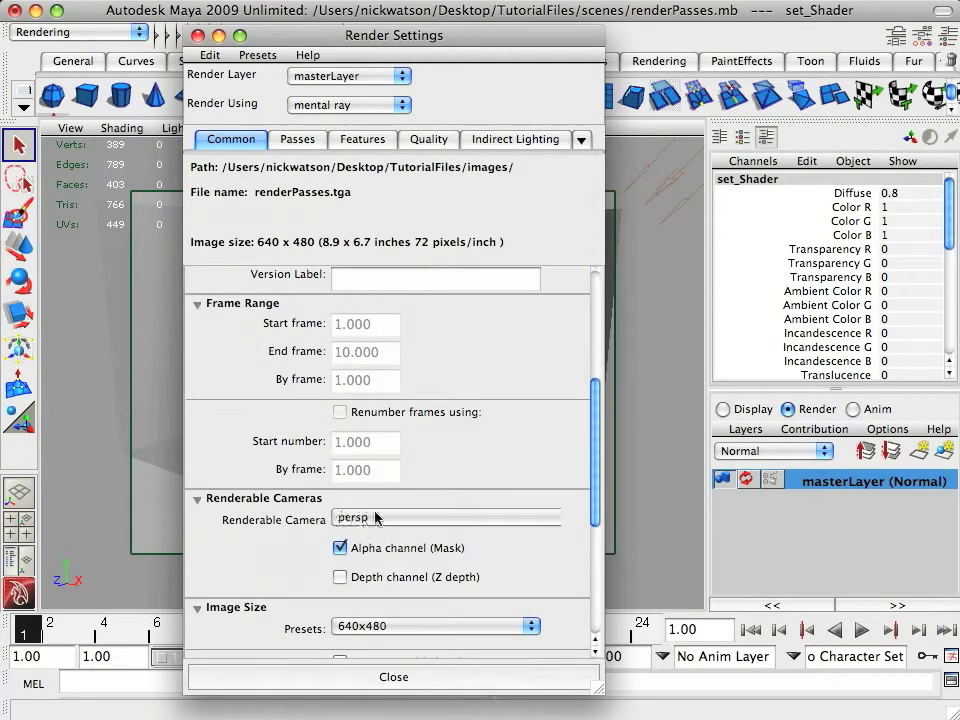
# Make MainCam the renderable camera with alpha channel, keep name.ext naming, and close Render Settings.
pyautogui.click(424, 518)
pyautogui.click(396, 549)
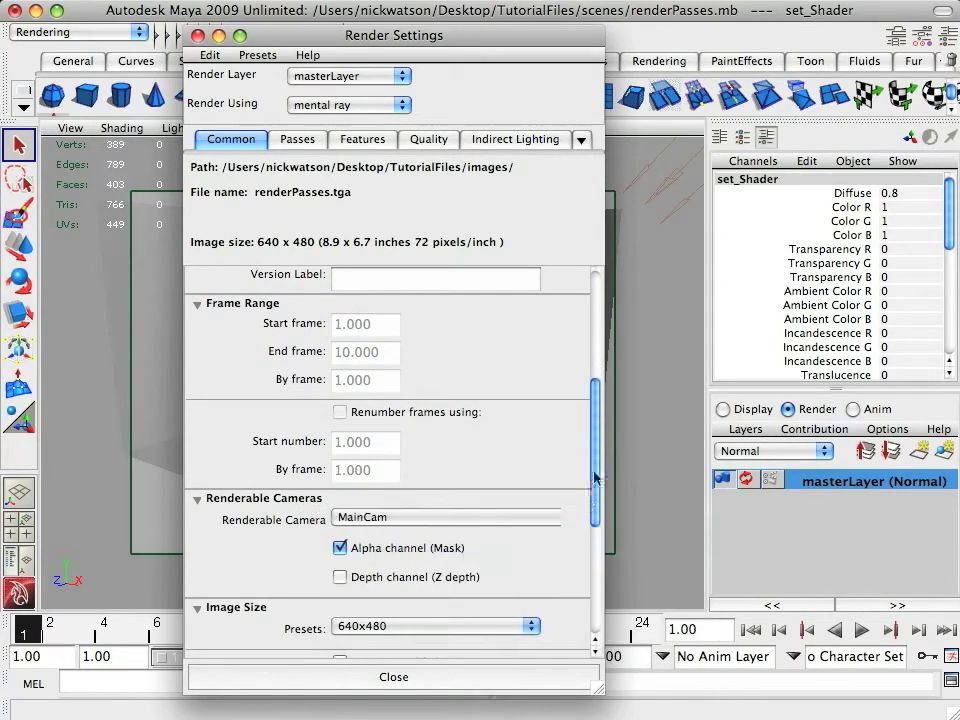
pyautogui.scroll(-5, 593, 497)
pyautogui.moveTo(593, 497); pyautogui.dragTo(590, 335)
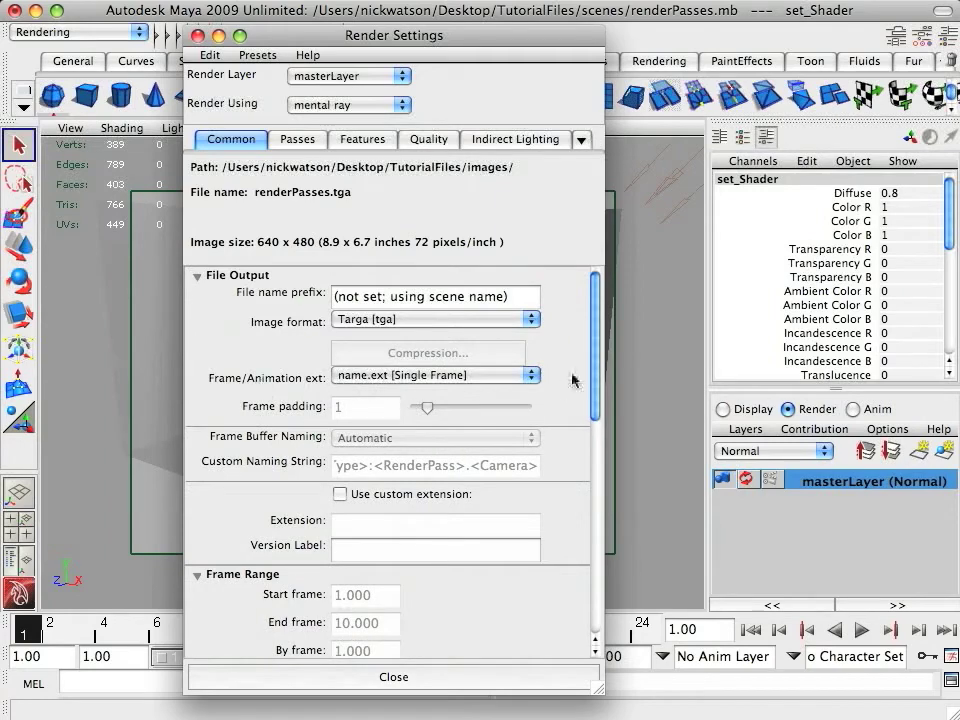
pyautogui.moveTo(596, 337); pyautogui.dragTo(596, 300)
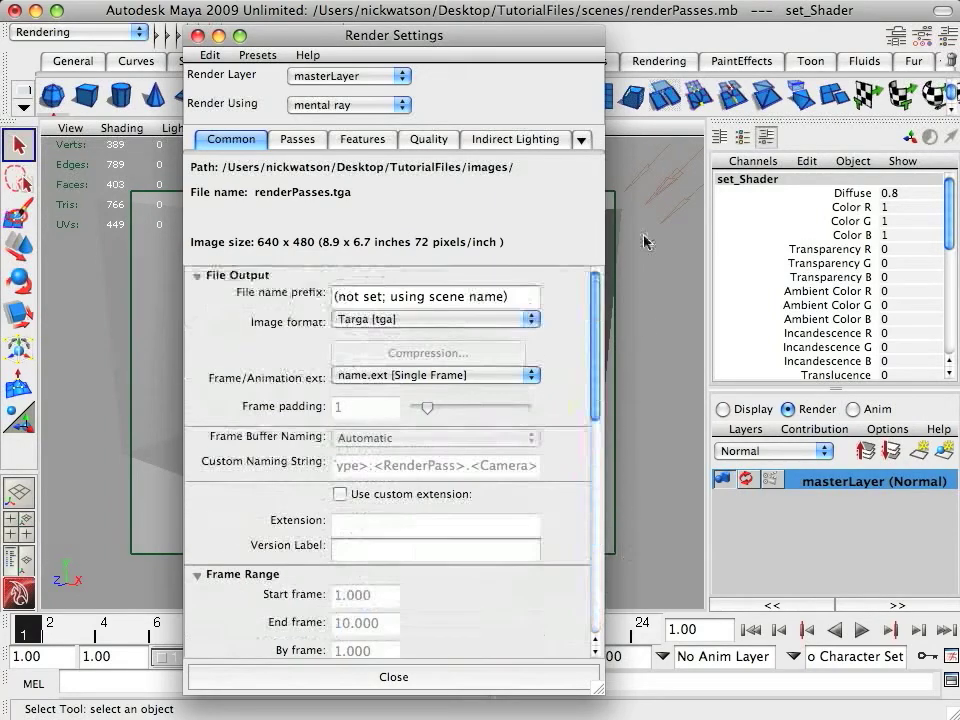
pyautogui.click(533, 375)
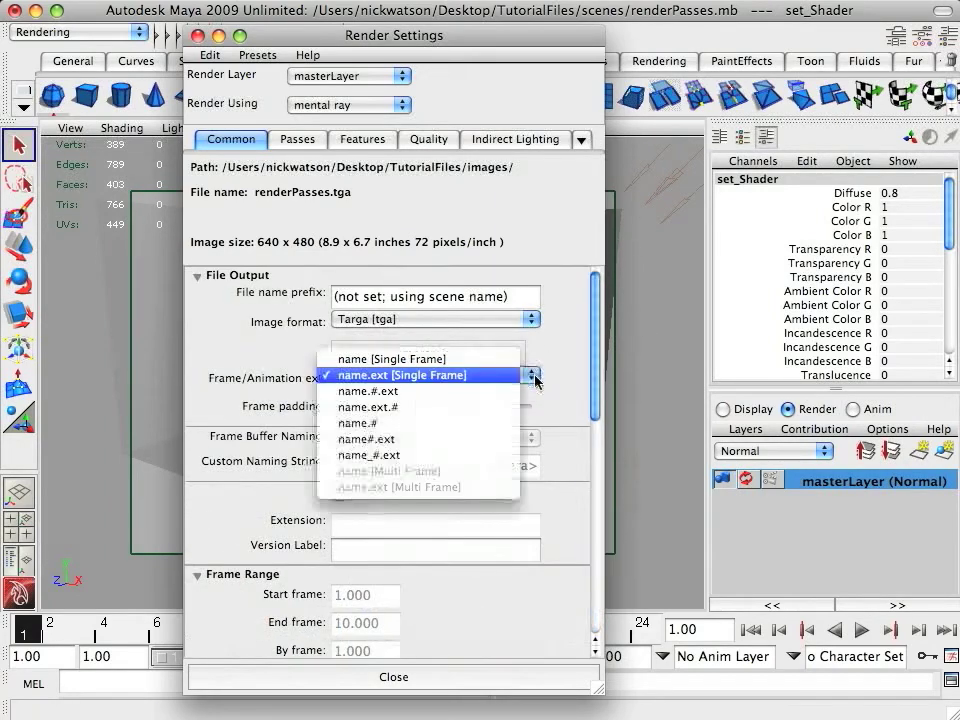
pyautogui.click(400, 375)
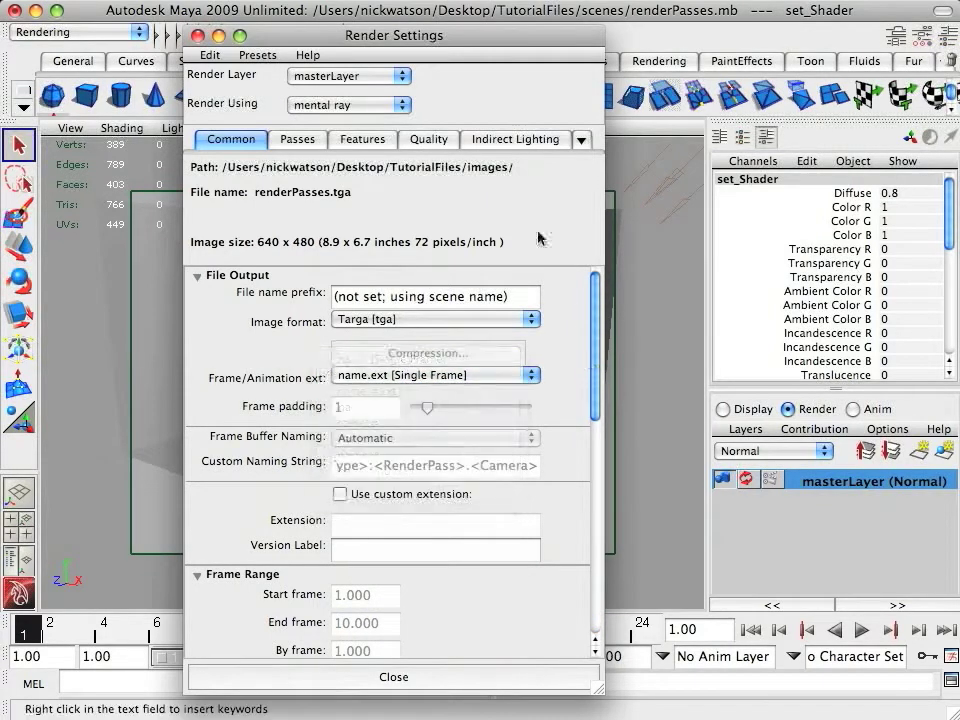
pyautogui.click(199, 36)
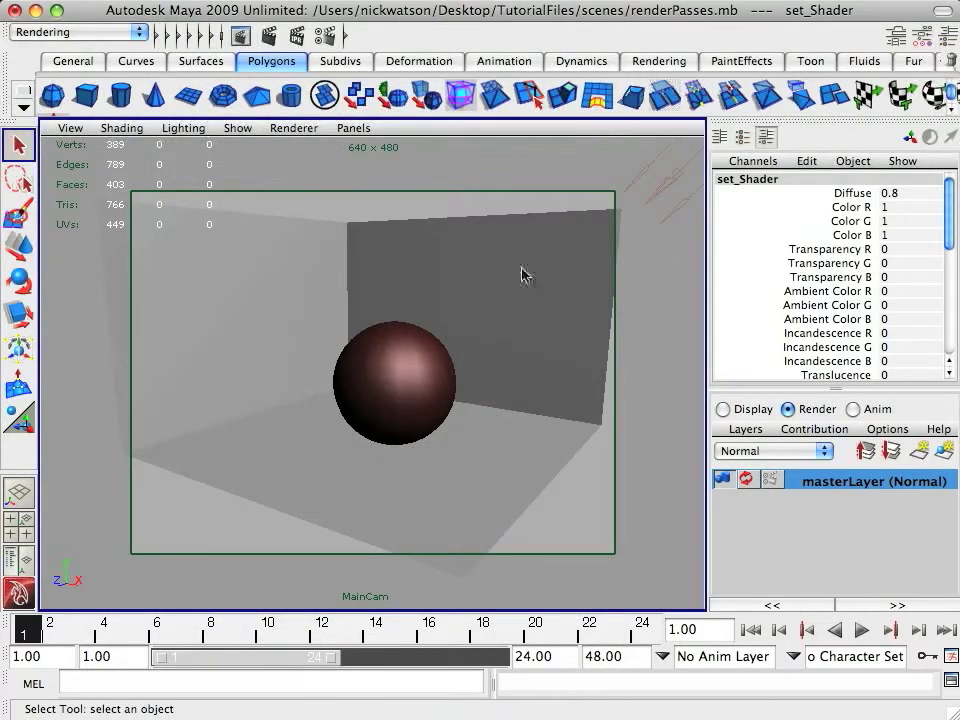
# Create a render layer from the ball, room and MainLight and rename it SceneTest.
pyautogui.click(755, 409)
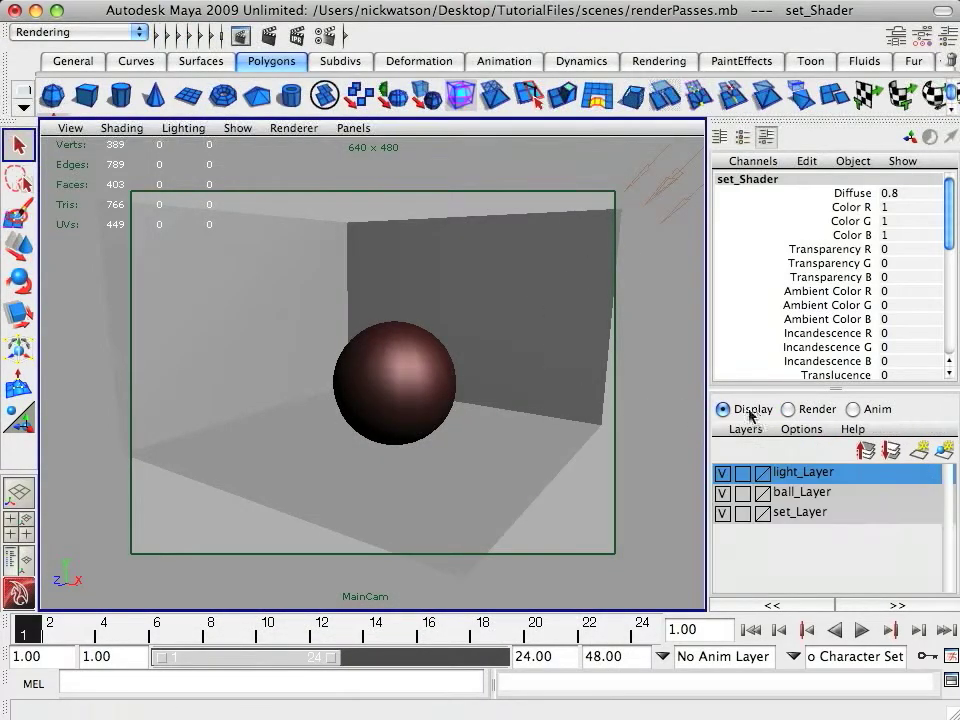
pyautogui.click(807, 411)
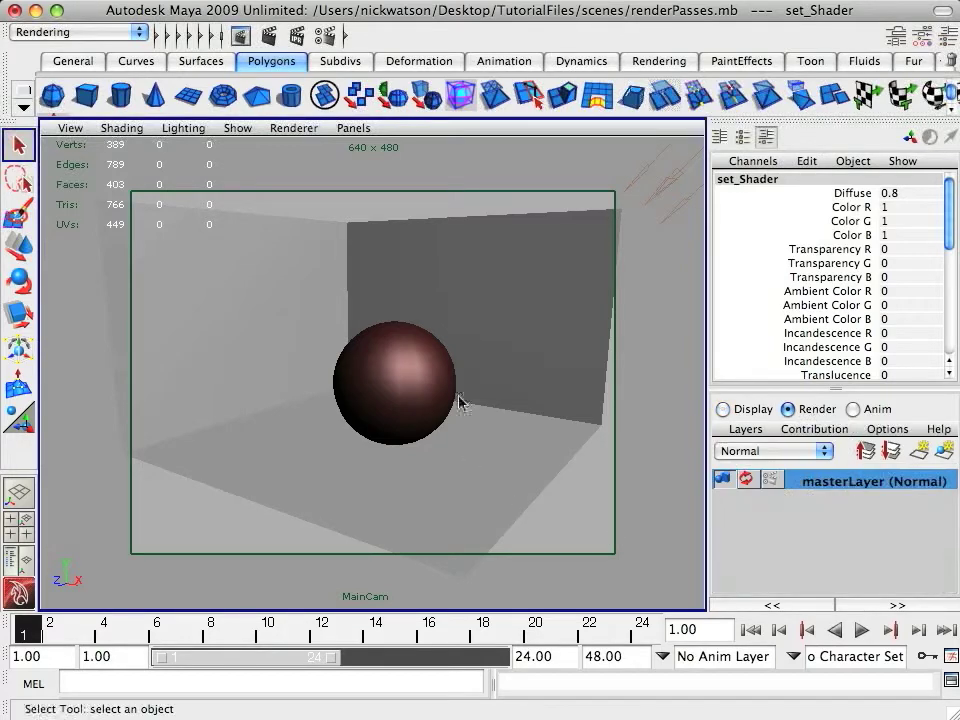
pyautogui.moveTo(305, 263); pyautogui.dragTo(400, 428)
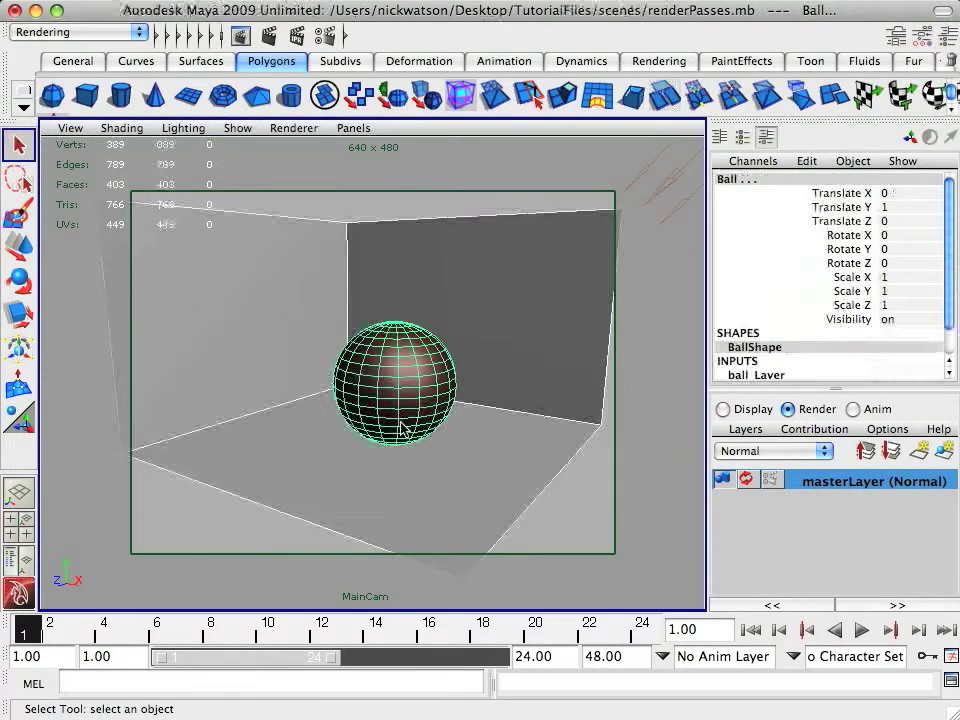
pyautogui.click(681, 218)
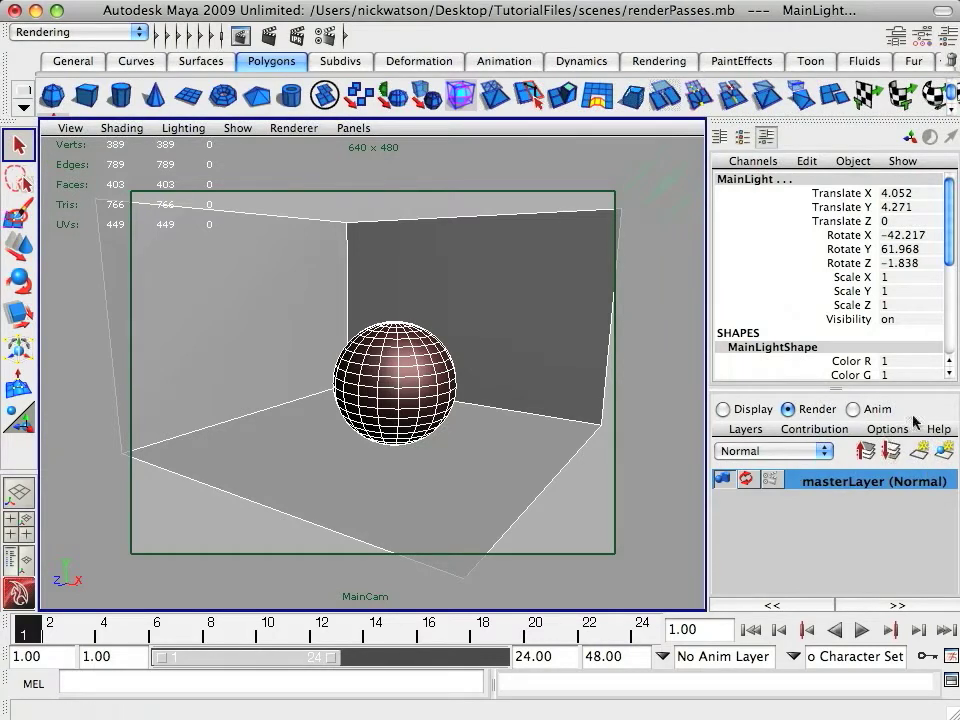
pyautogui.click(942, 452)
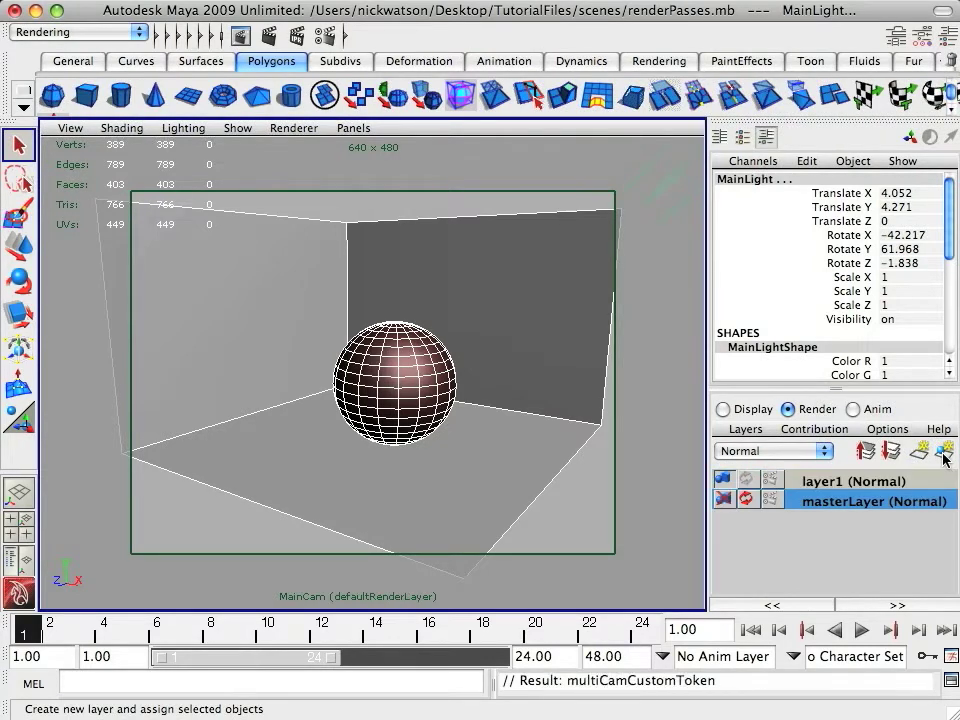
pyautogui.doubleClick(822, 483)
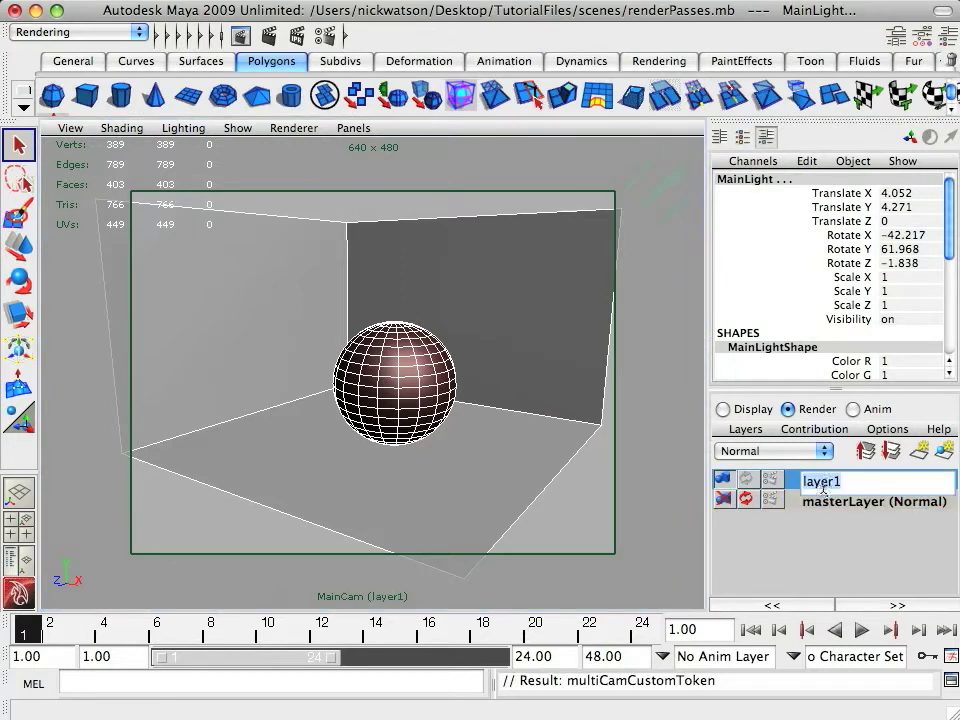
pyautogui.write('SceneTest')
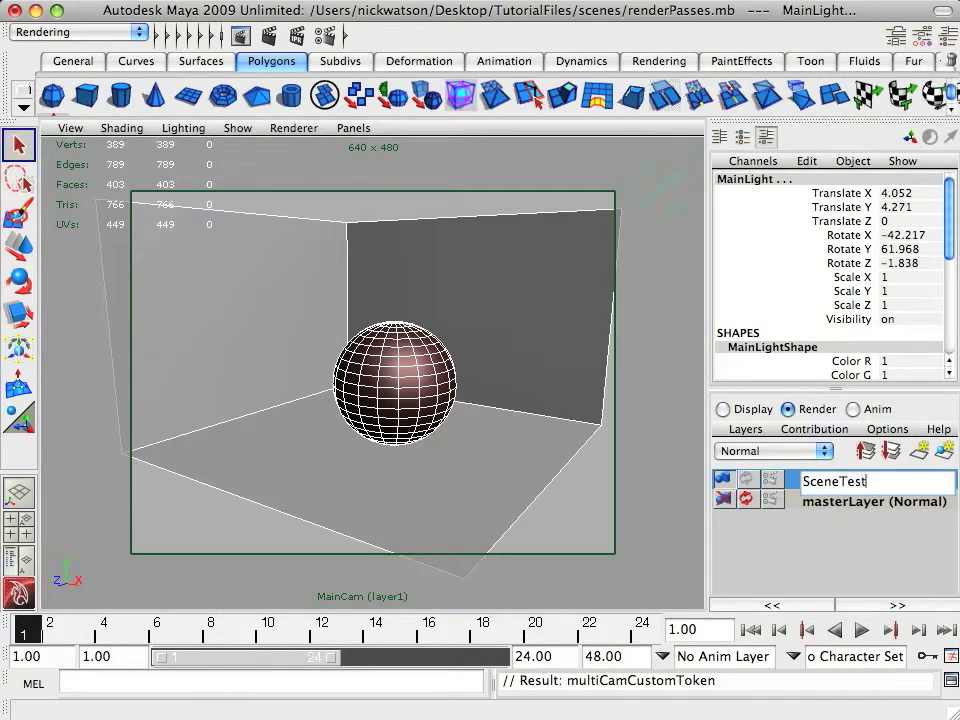
pyautogui.press('Return')
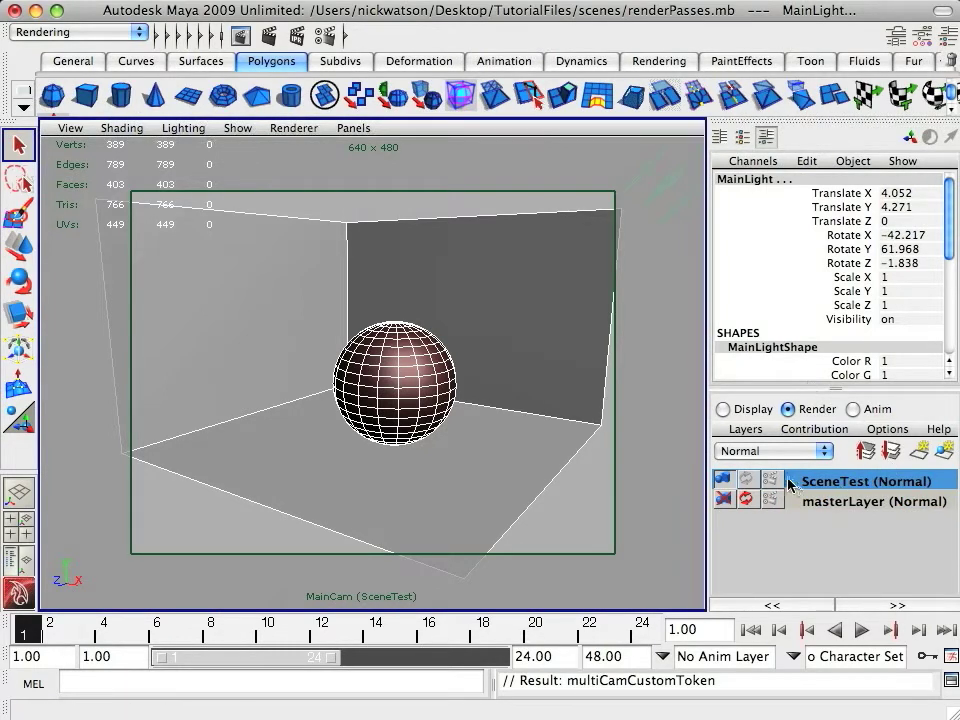
pyautogui.click(536, 186)
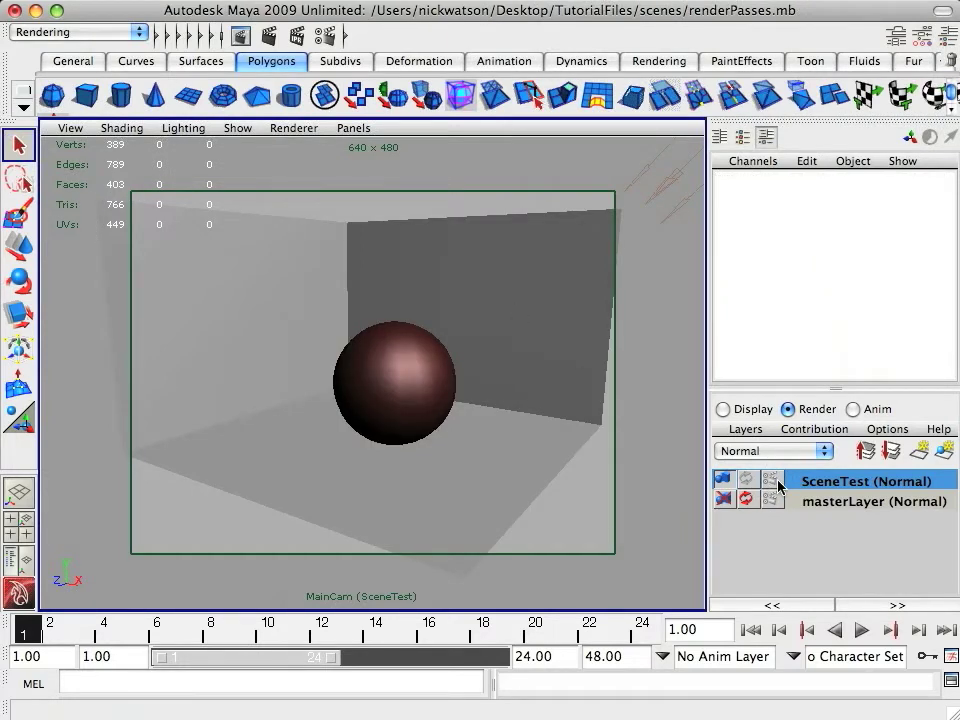
# Give SceneTest a layer override for the mental ray renderer, review Passes, close, then select the ball.
pyautogui.click(777, 481)
pyautogui.moveTo(439, 36); pyautogui.dragTo(645, 36)
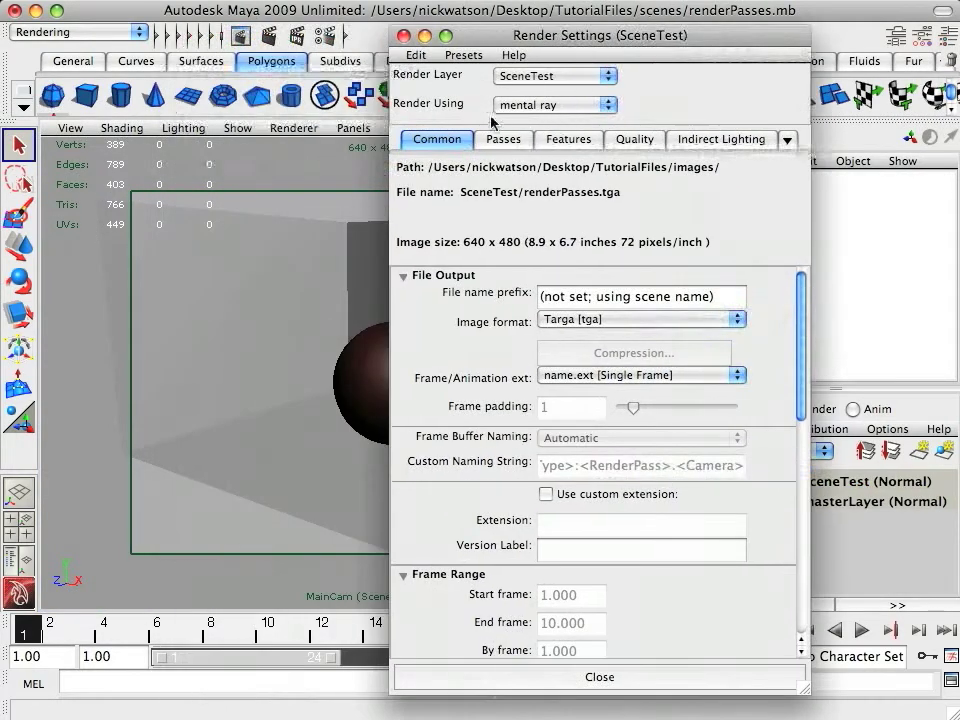
pyautogui.rightClick(448, 104)
pyautogui.click(525, 122)
pyautogui.moveTo(588, 36); pyautogui.dragTo(344, 23)
pyautogui.click(259, 124)
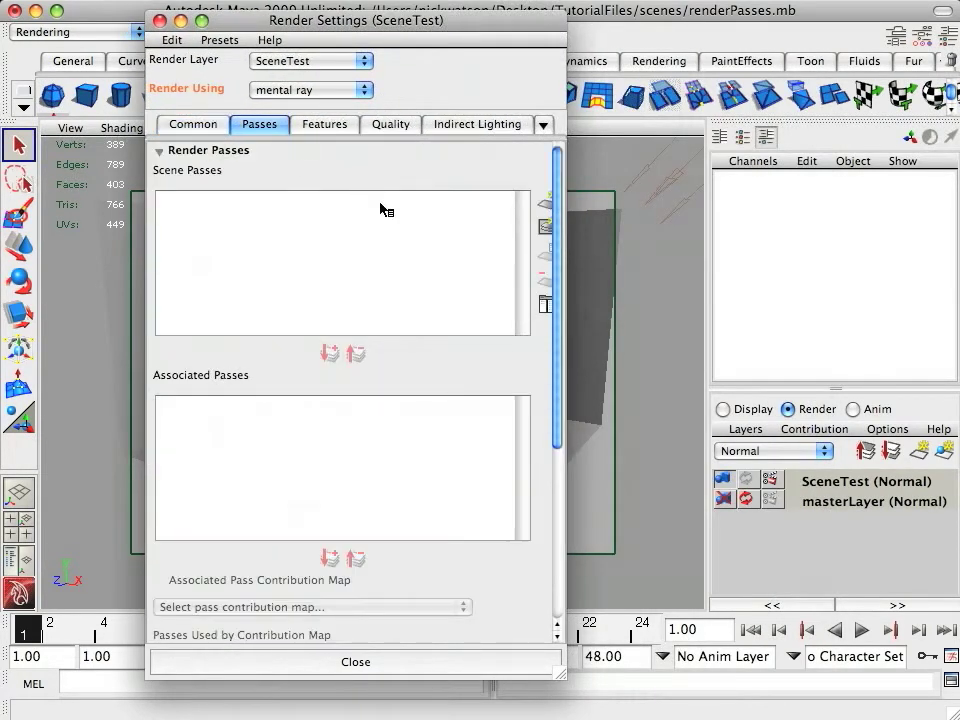
pyautogui.click(192, 124)
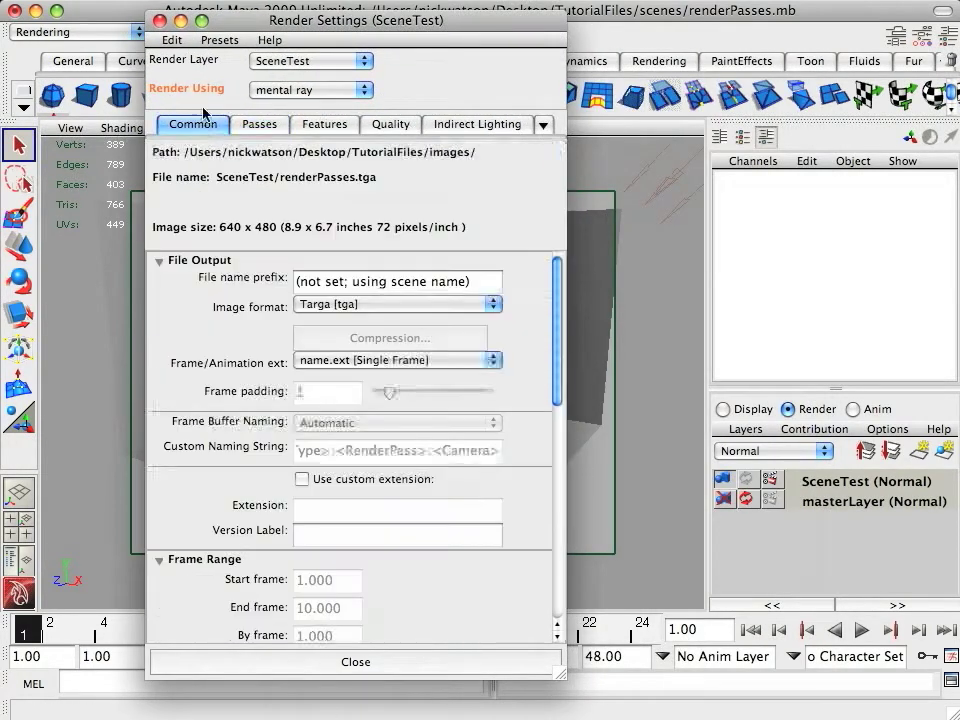
pyautogui.click(159, 20)
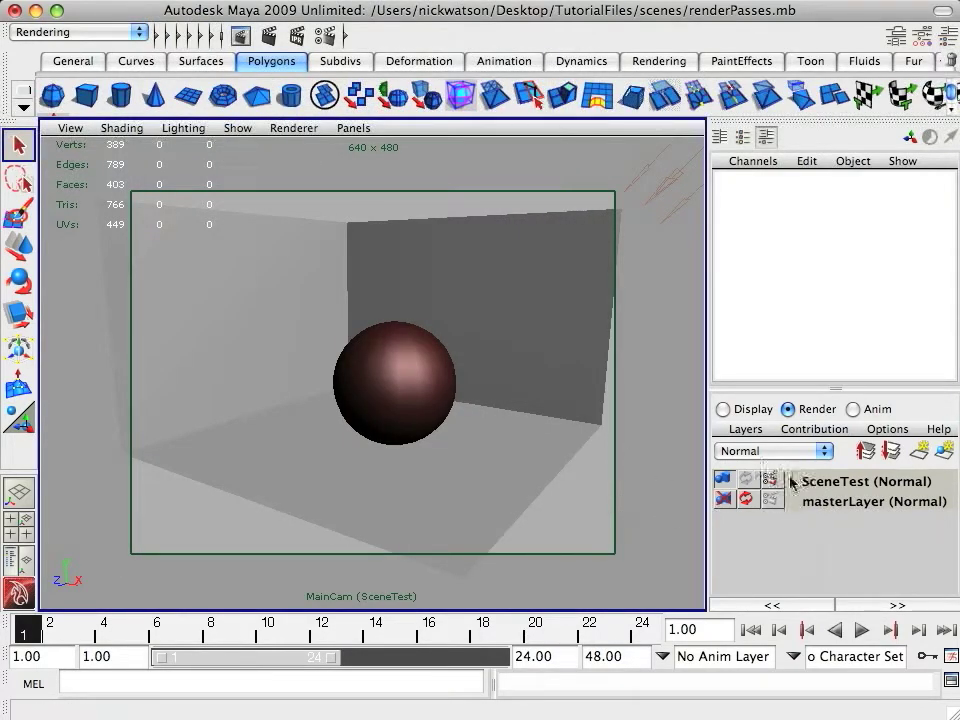
pyautogui.click(441, 362)
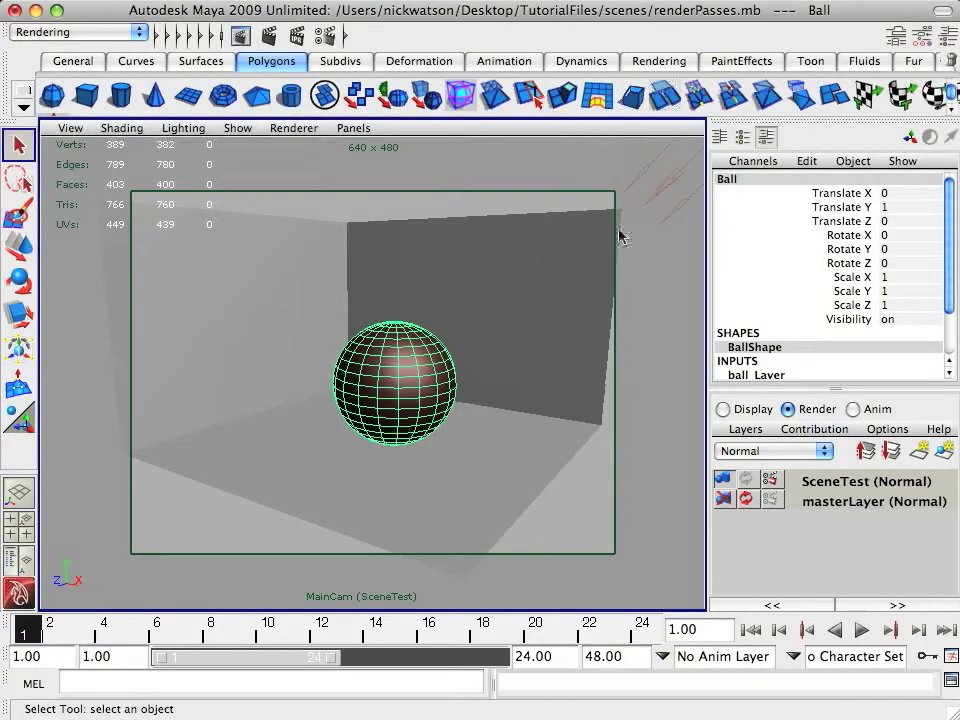
# Select the main light and enlarge the layers panel in the Layer Editor.
pyautogui.click(419, 213)
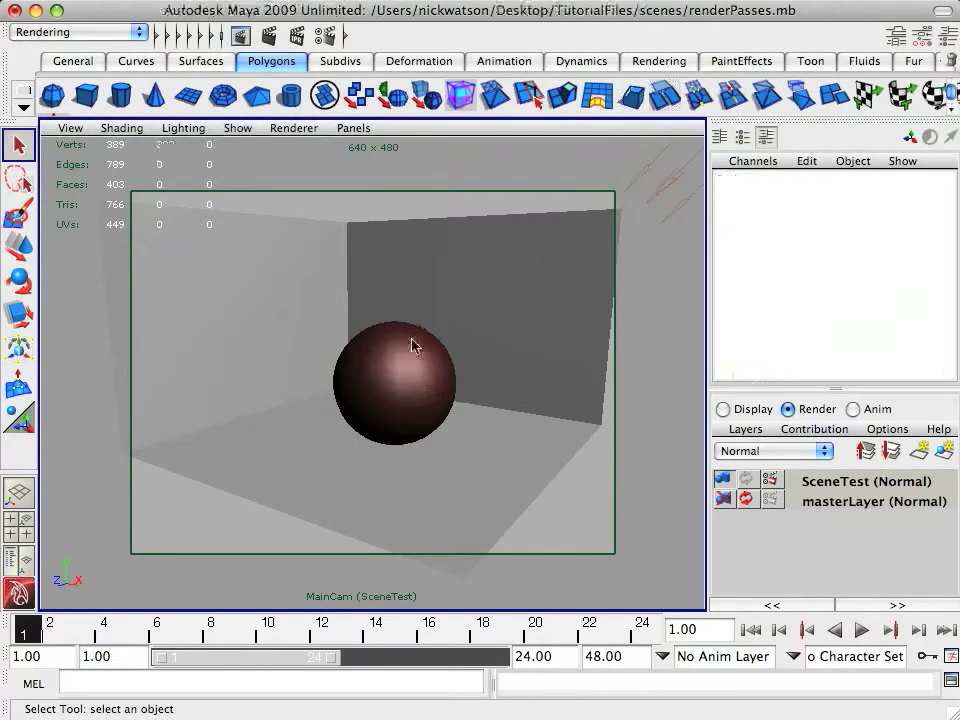
pyautogui.click(405, 360)
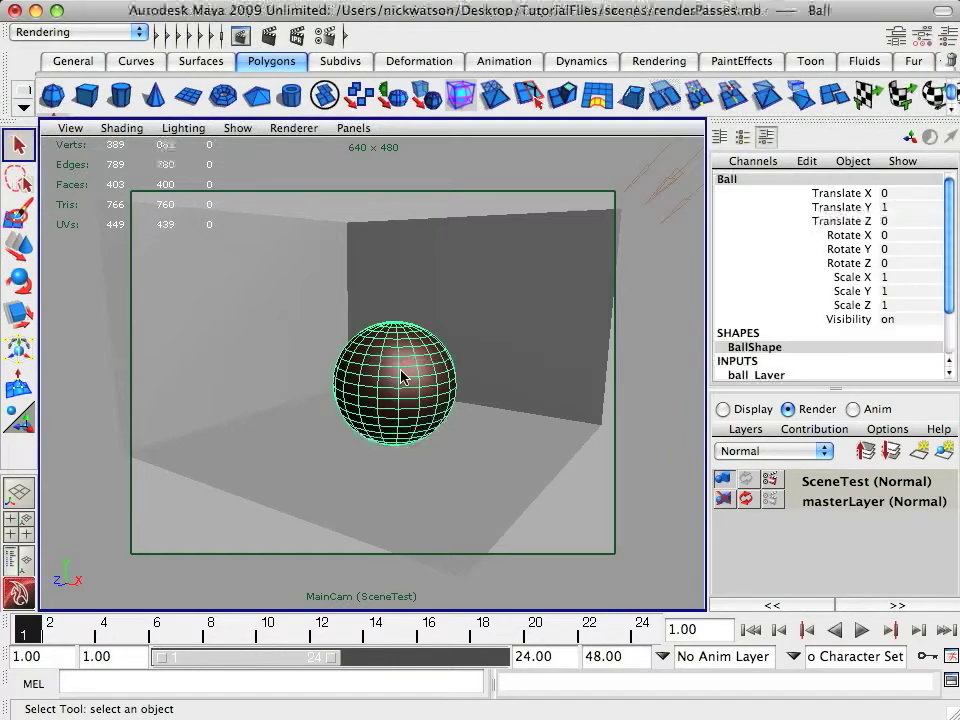
pyautogui.click(698, 207)
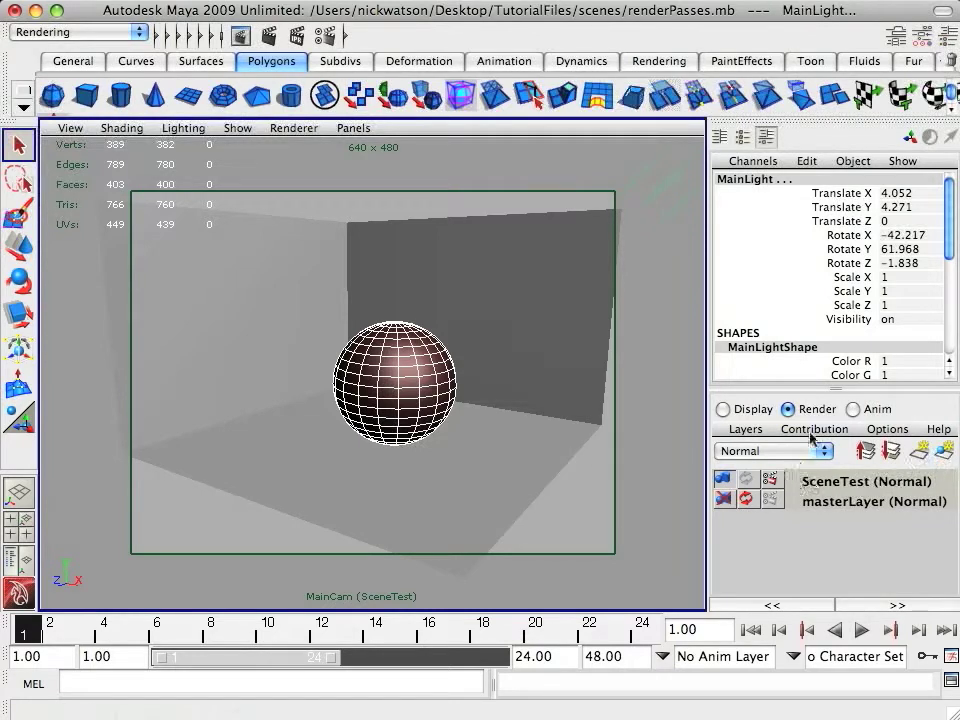
pyautogui.moveTo(784, 390); pyautogui.dragTo(805, 286)
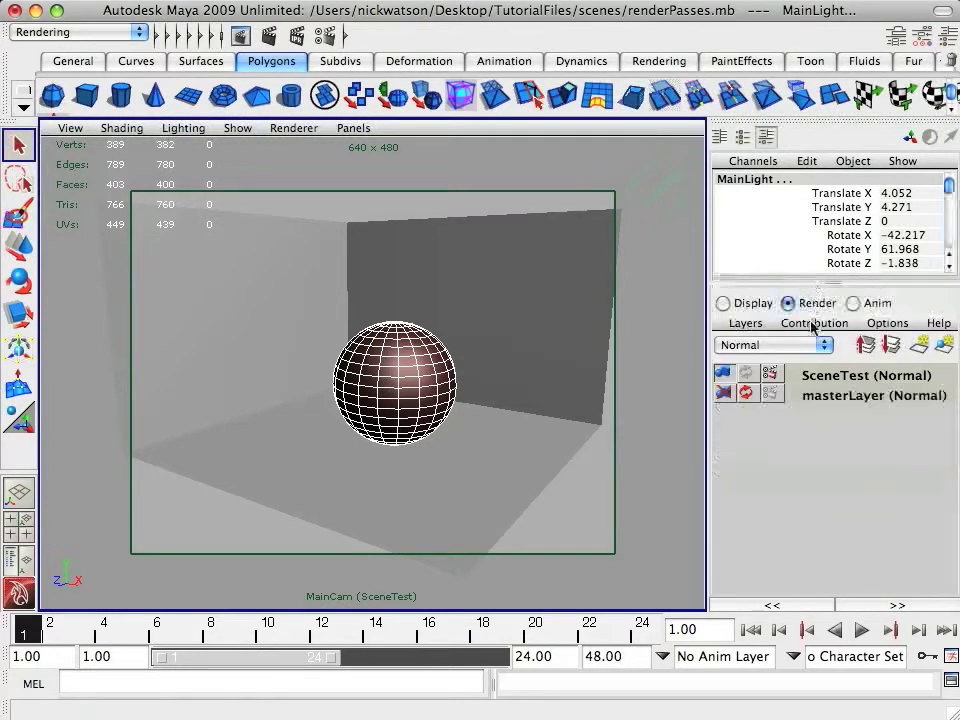
pyautogui.rightClick(790, 375)
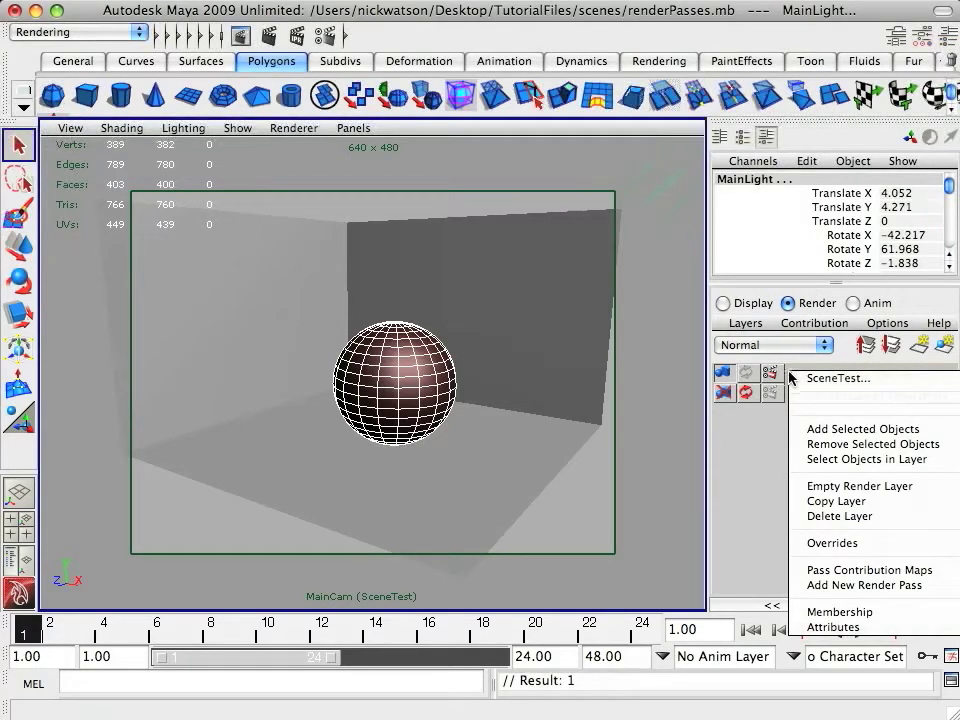
pyautogui.click(729, 479)
pyautogui.click(769, 603)
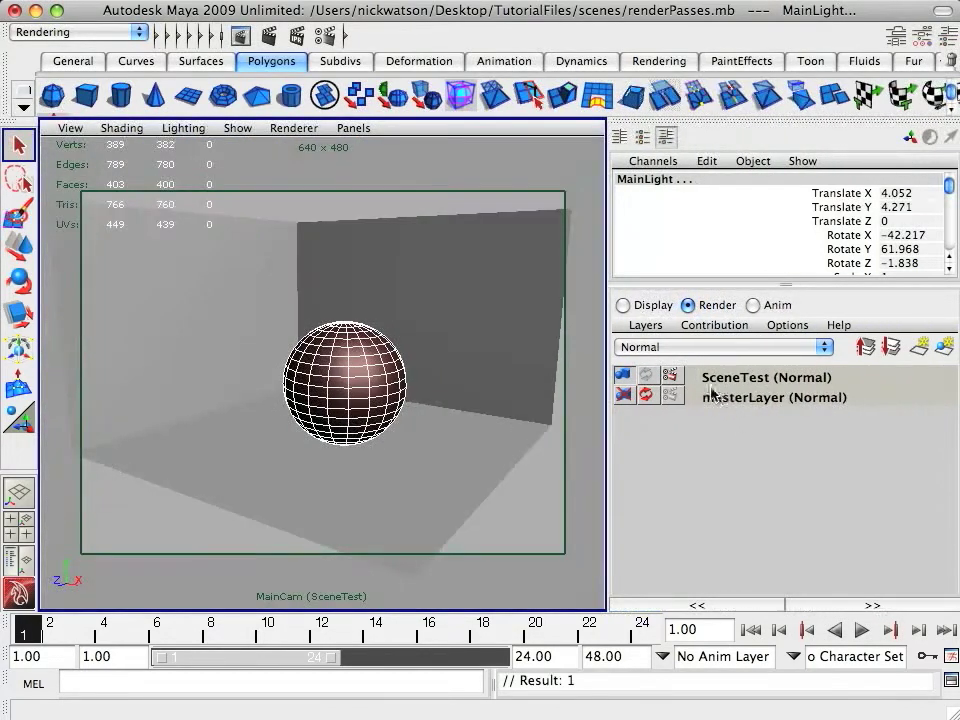
# Create a pass contribution map on SceneTest and rename it ball_Pass.
pyautogui.rightClick(697, 376)
pyautogui.moveTo(753, 574)
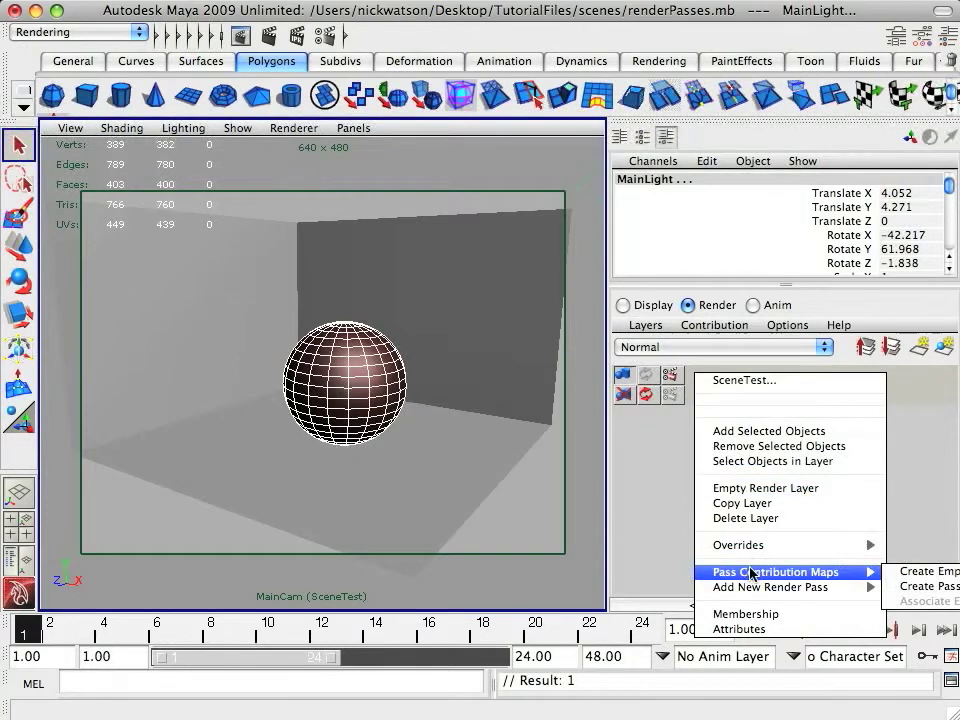
pyautogui.click(924, 594)
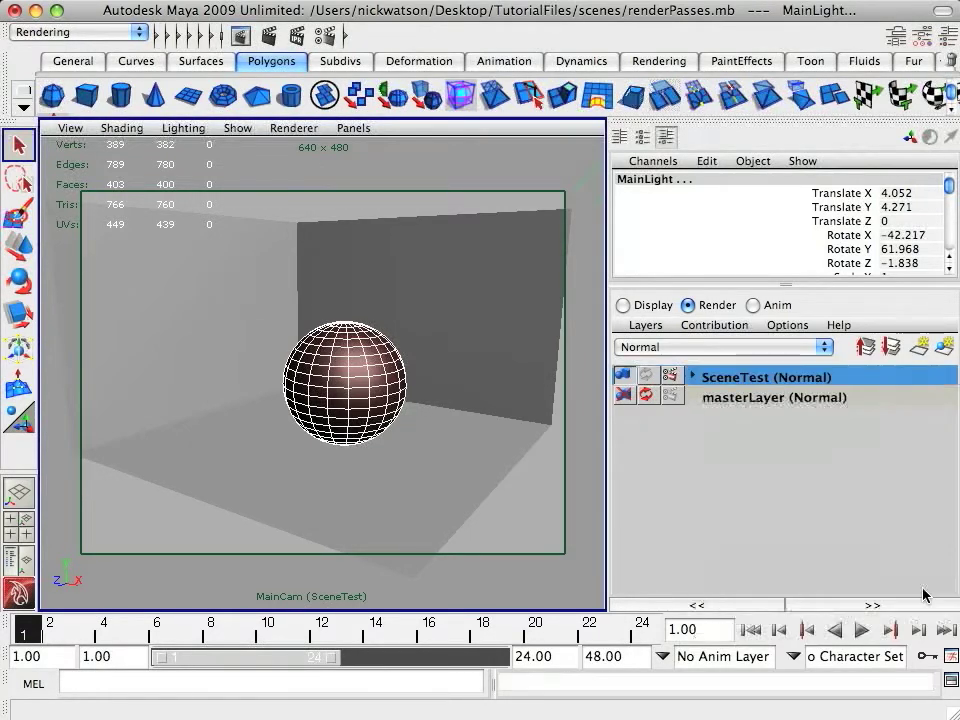
pyautogui.click(694, 378)
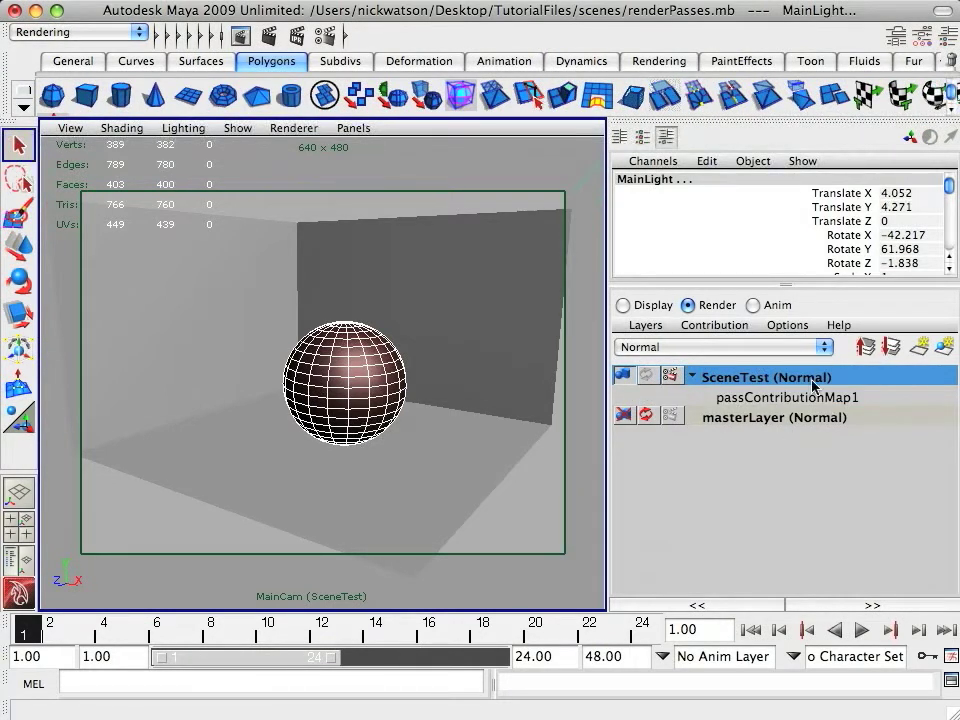
pyautogui.doubleClick(754, 397)
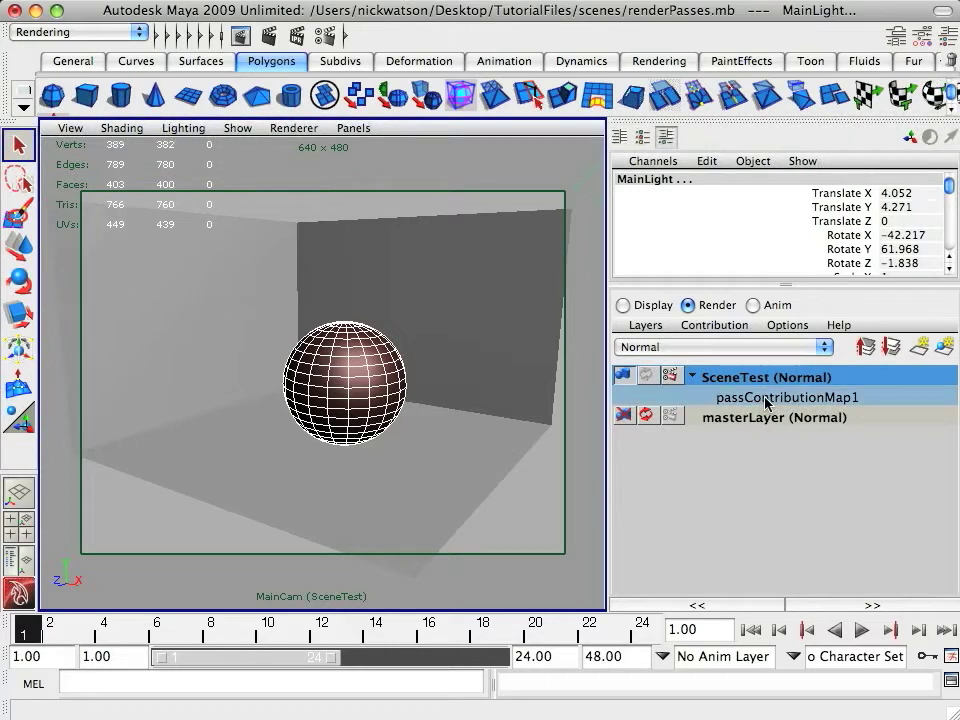
pyautogui.write('Ba')
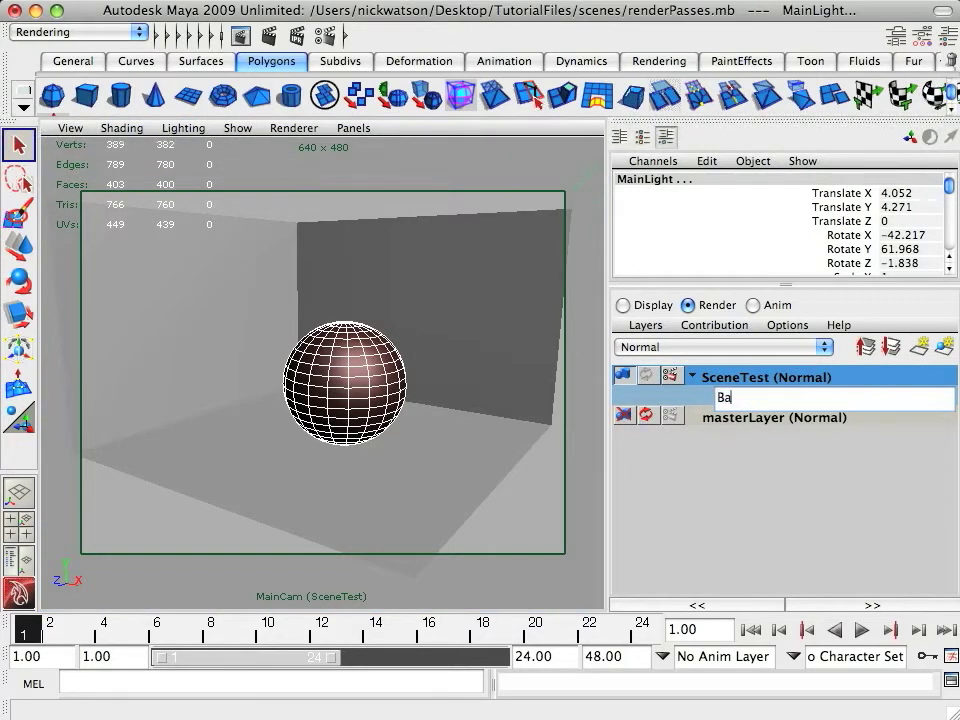
pyautogui.write('ll_Pass')
pyautogui.press('Return')
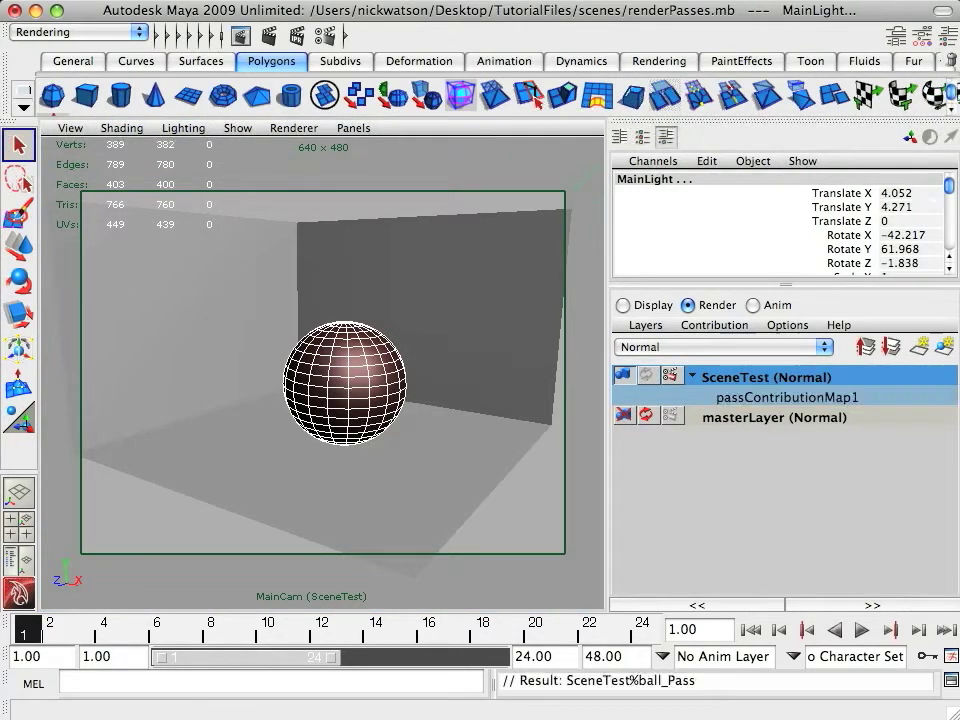
# With the room set and MainLight selected, add a contribution map named set_Pass to SceneTest.
pyautogui.click(502, 264)
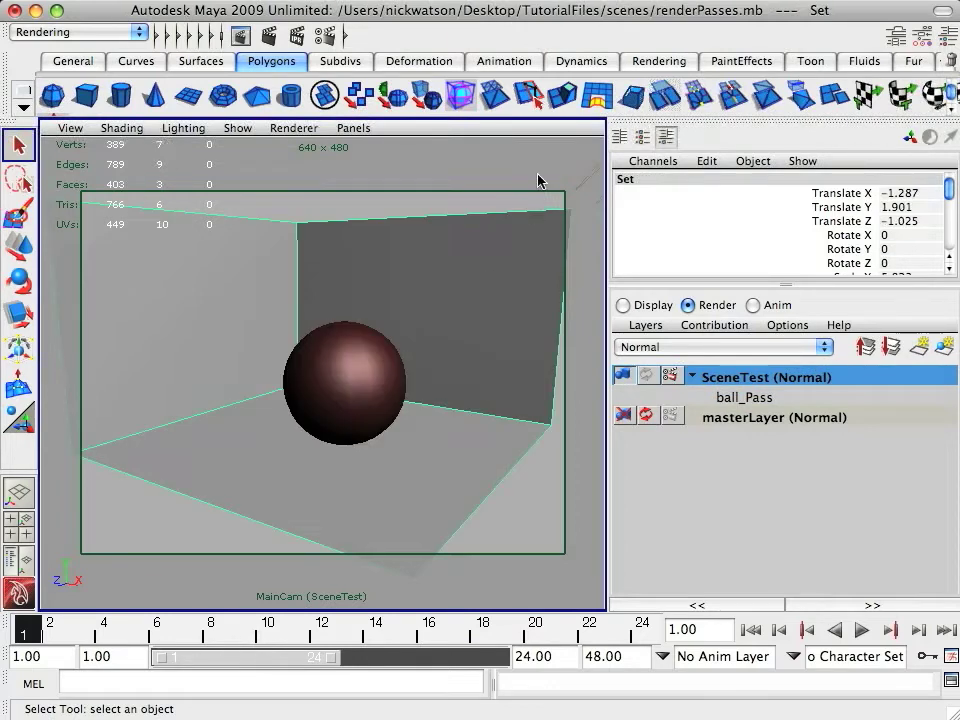
pyautogui.keyDown('shift'); pyautogui.click(582, 180); pyautogui.keyUp('shift')
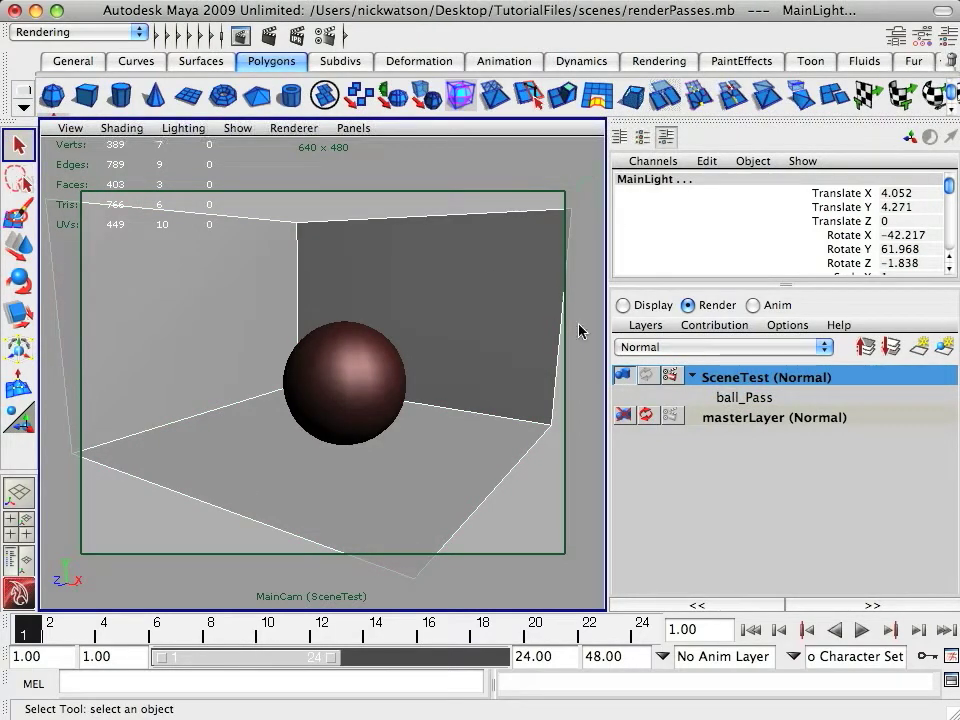
pyautogui.rightClick(772, 380)
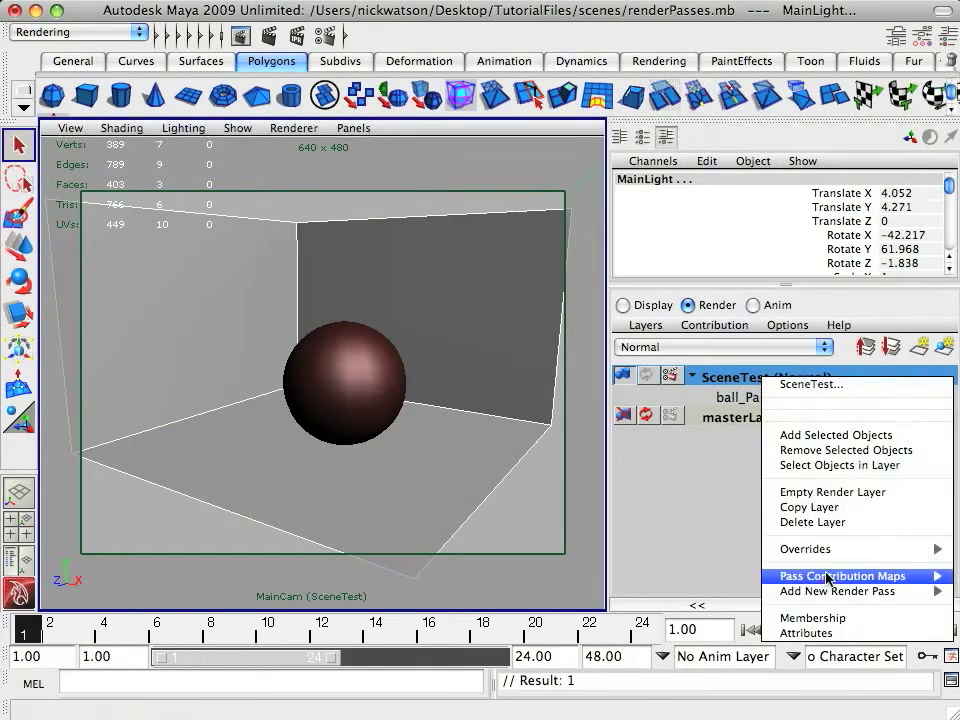
pyautogui.moveTo(823, 578)
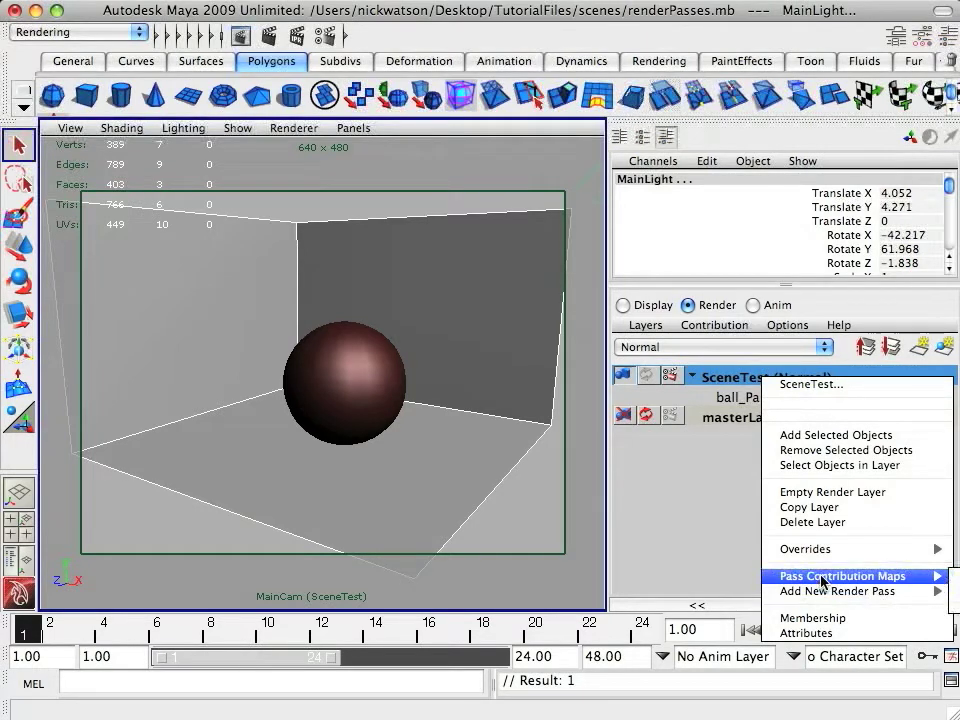
pyautogui.rightClick(706, 377)
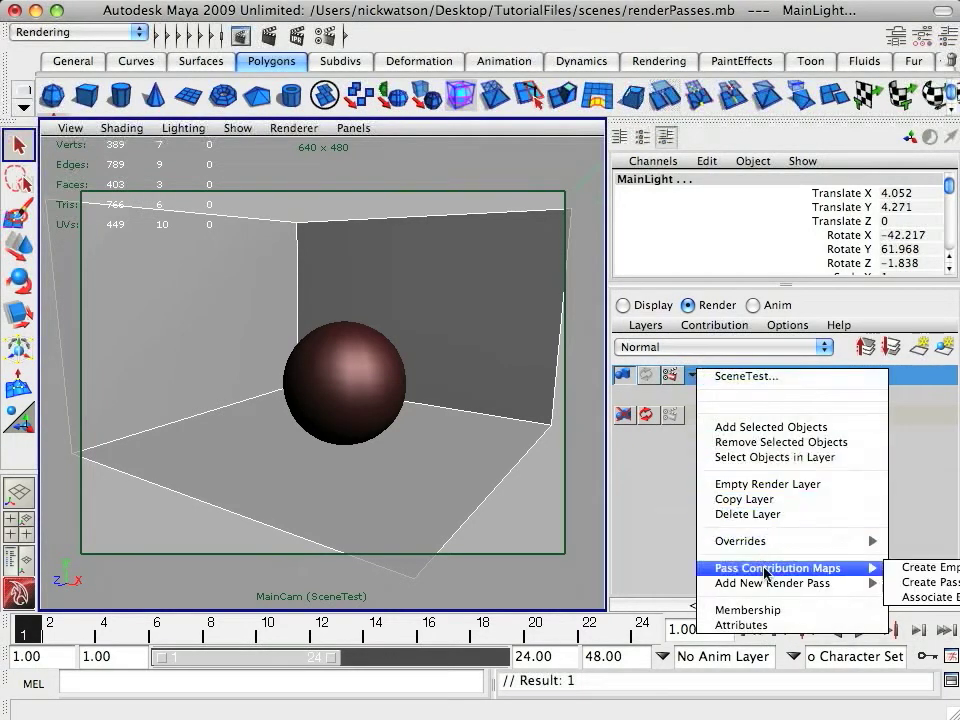
pyautogui.click(916, 583)
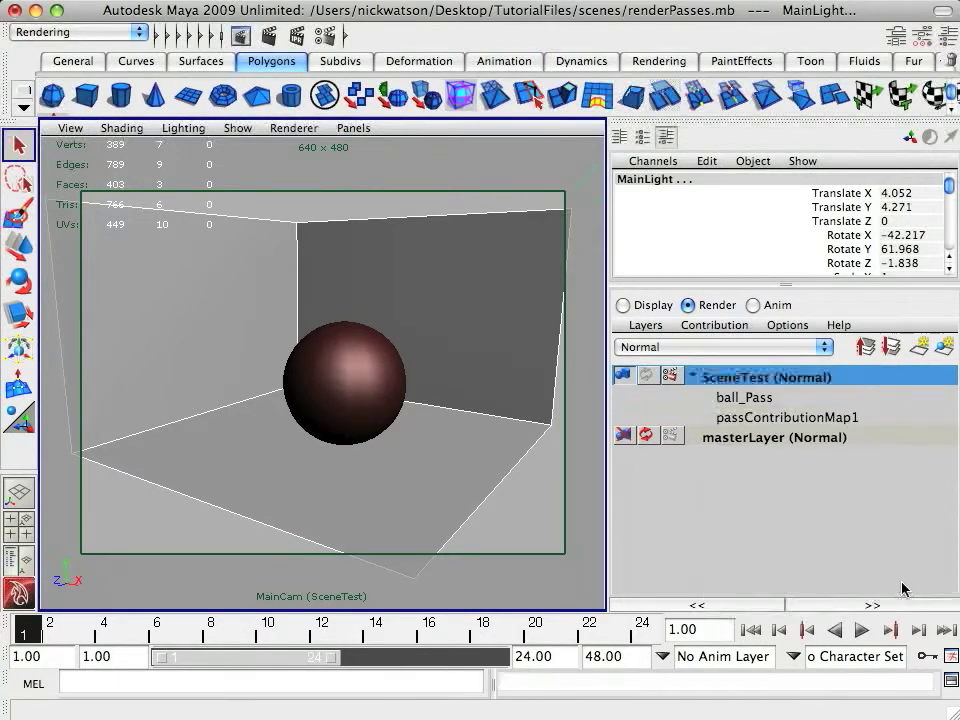
pyautogui.doubleClick(762, 420)
pyautogui.write('set_')
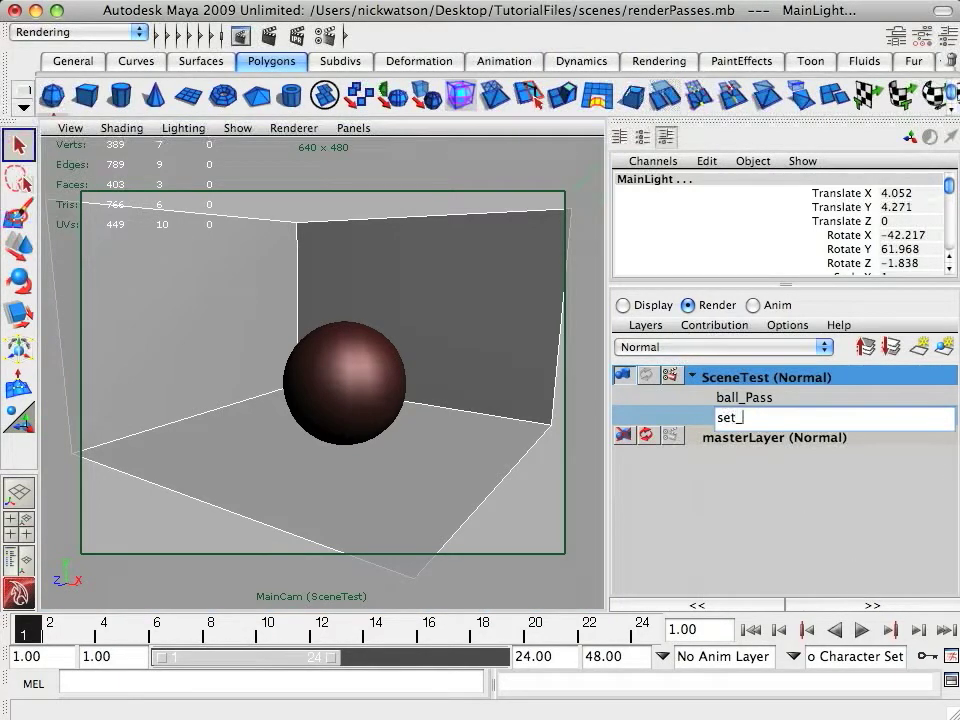
pyautogui.write('Pass')
pyautogui.press('Return')
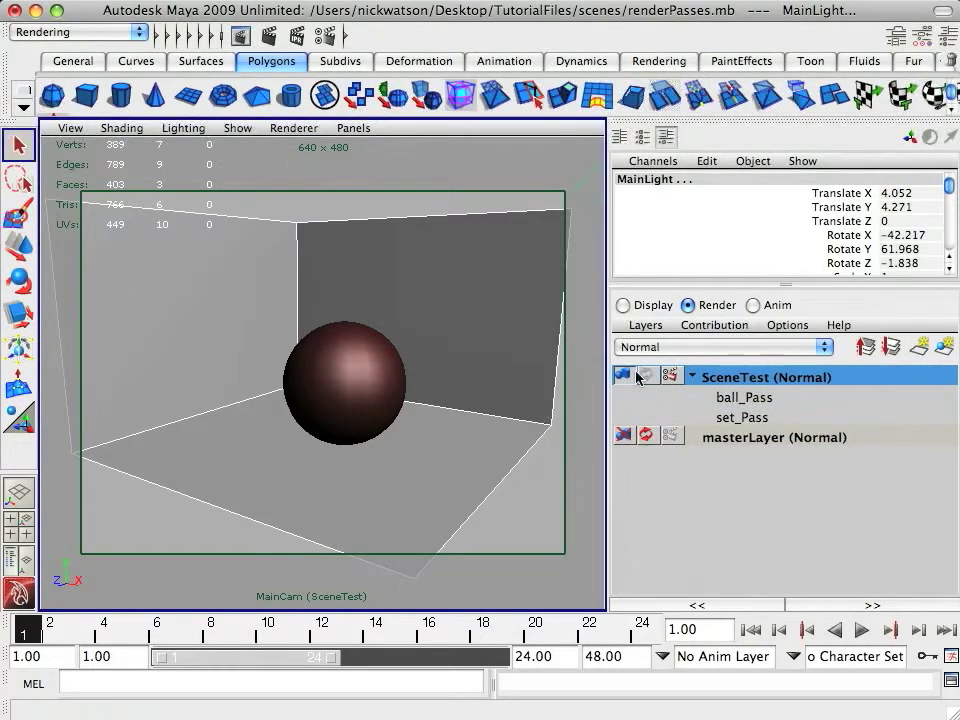
pyautogui.click(414, 206)
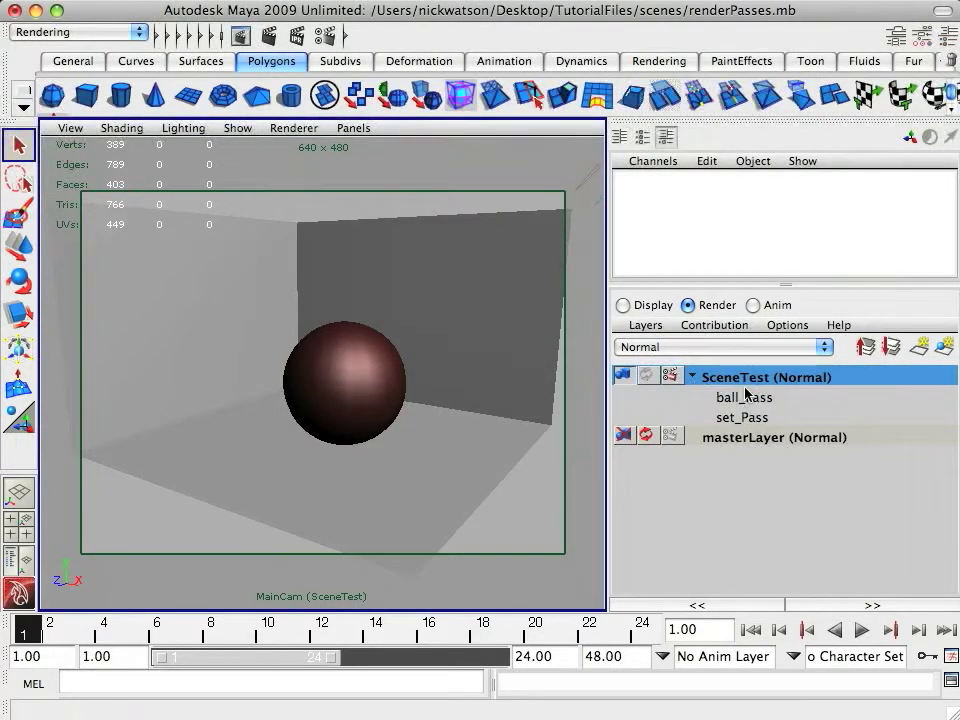
# Open SceneTest's render settings on the Passes section and move the window clear of the sphere.
pyautogui.click(670, 377)
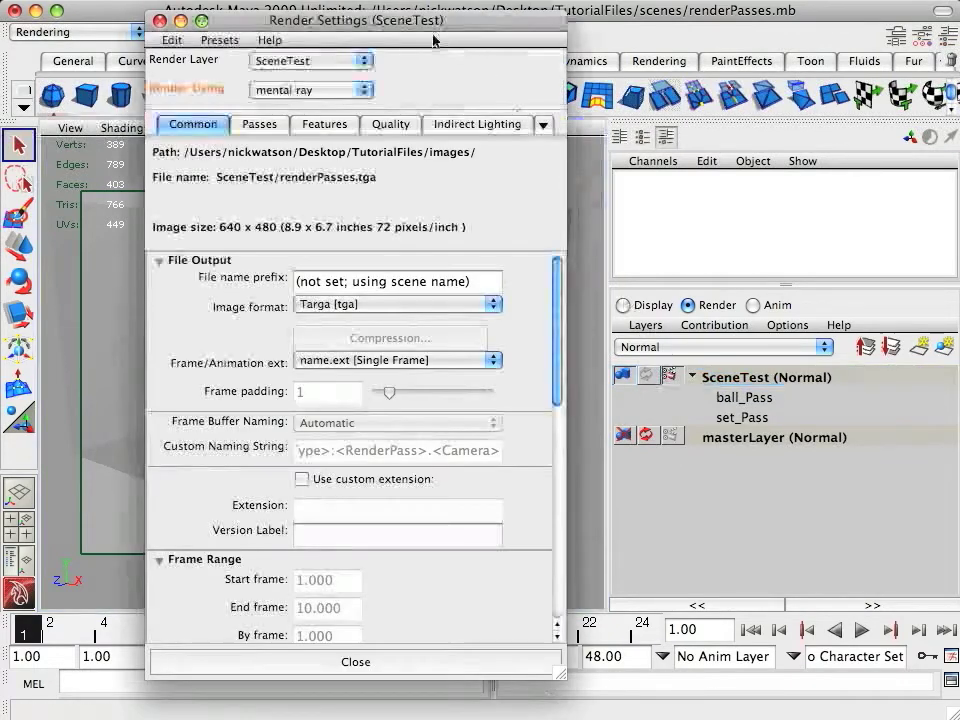
pyautogui.moveTo(418, 24); pyautogui.dragTo(313, 28)
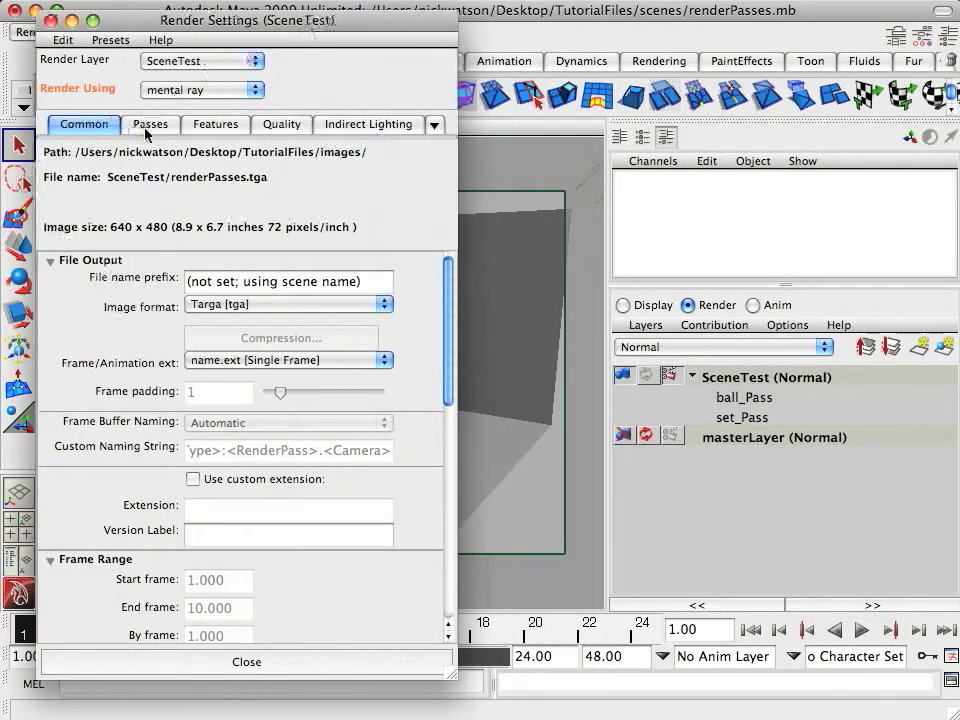
pyautogui.click(148, 133)
pyautogui.moveTo(239, 28); pyautogui.dragTo(233, 24)
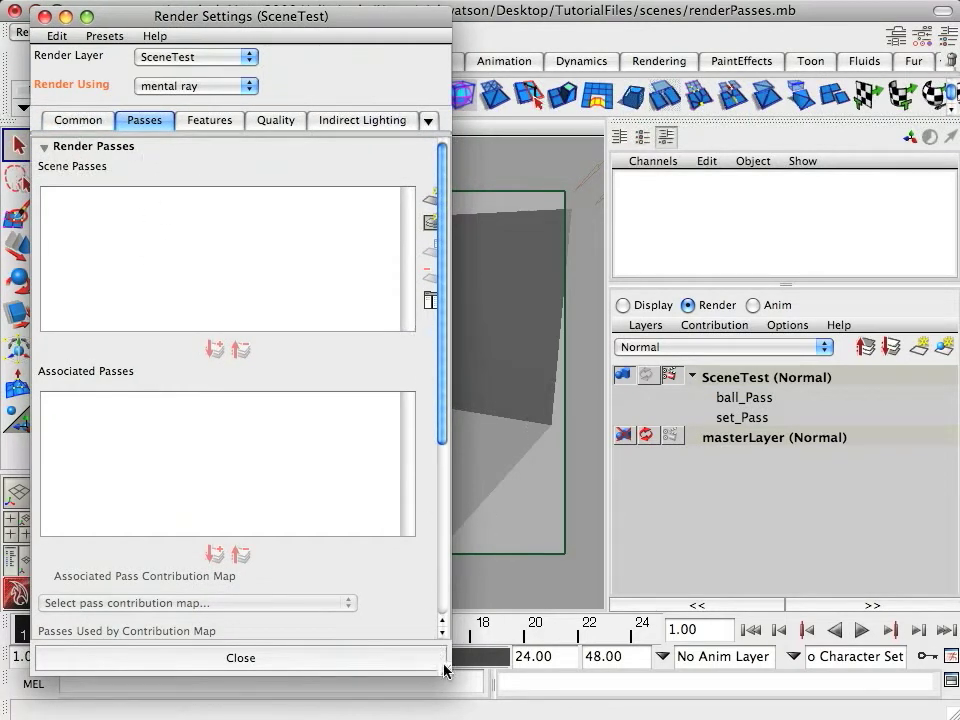
pyautogui.moveTo(445, 670); pyautogui.dragTo(481, 667)
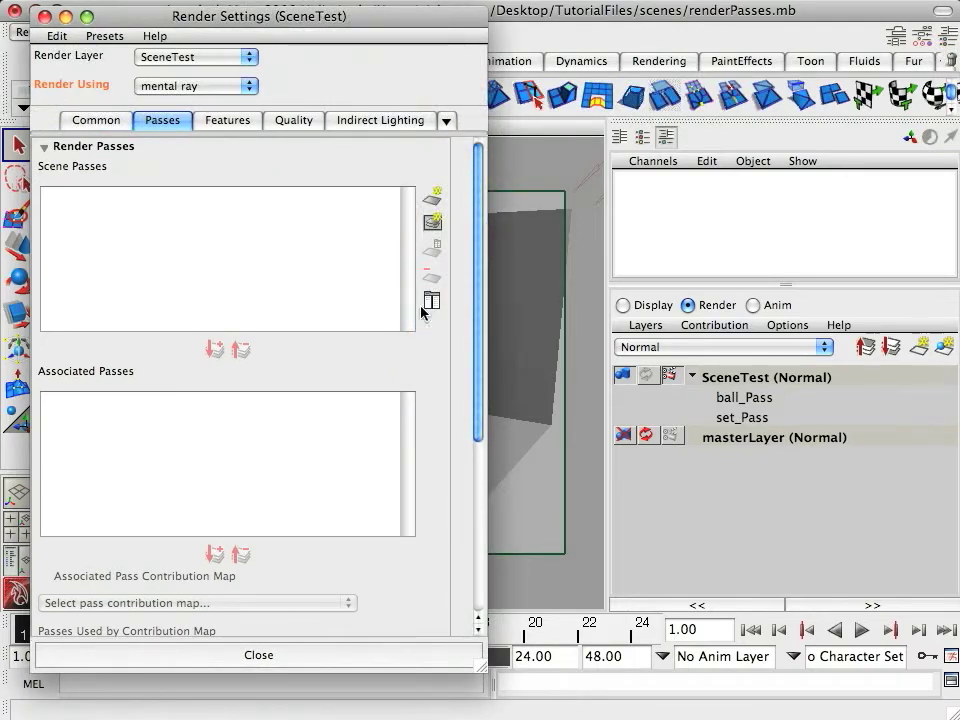
pyautogui.moveTo(414, 24); pyautogui.dragTo(597, 19)
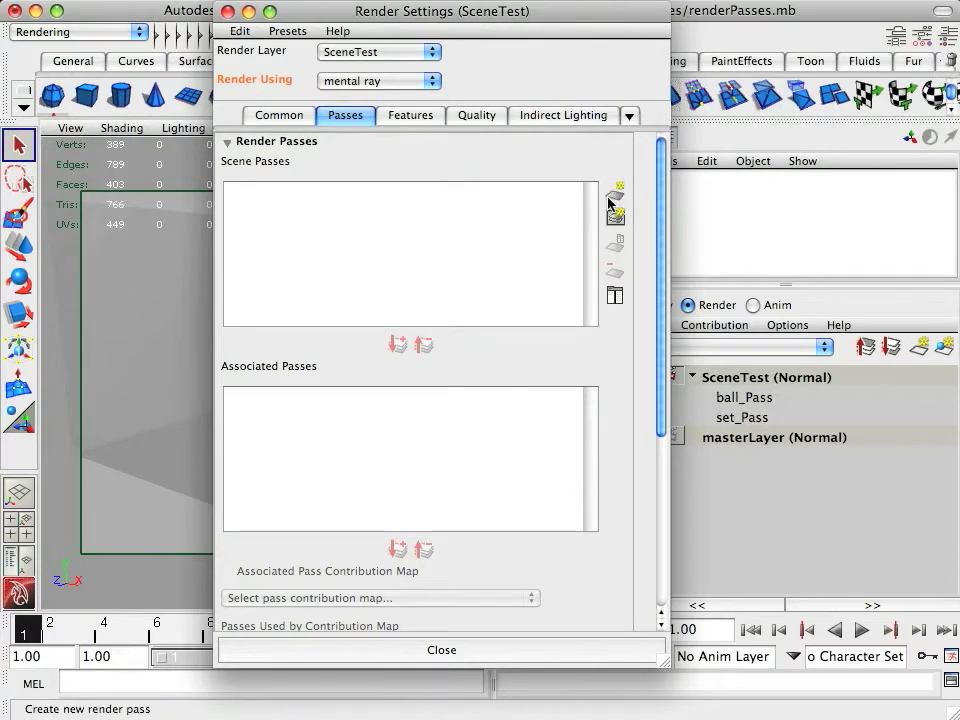
pyautogui.moveTo(558, 40); pyautogui.dragTo(760, 46)
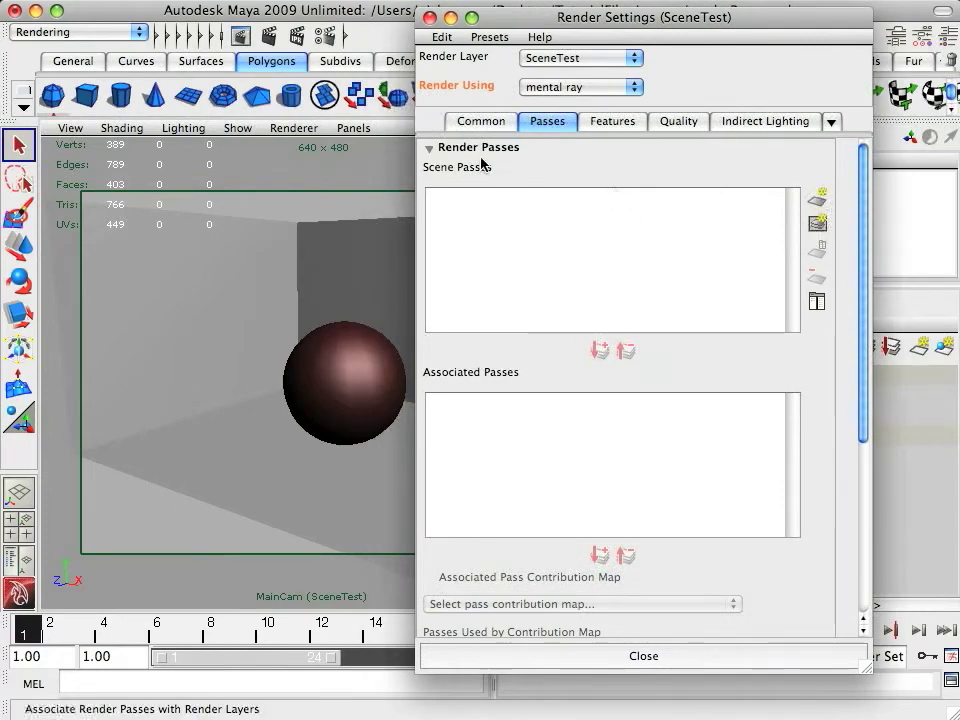
pyautogui.click(818, 205)
# Change the render pass prefix from setPass to ballPass.
pyautogui.moveTo(549, 311); pyautogui.dragTo(590, 140)
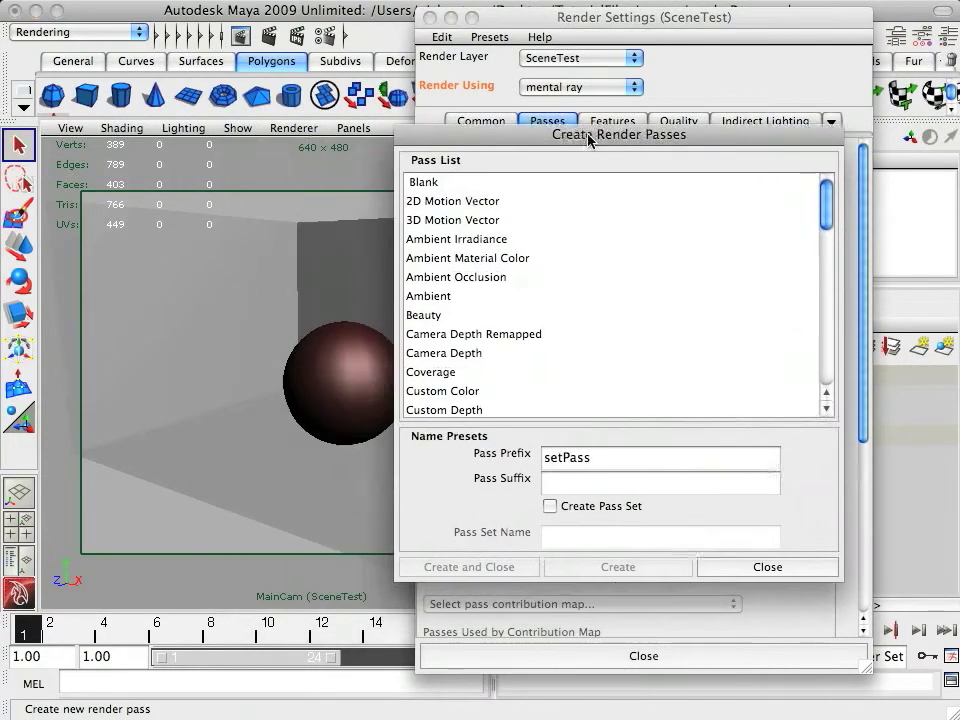
pyautogui.moveTo(608, 454); pyautogui.dragTo(514, 452)
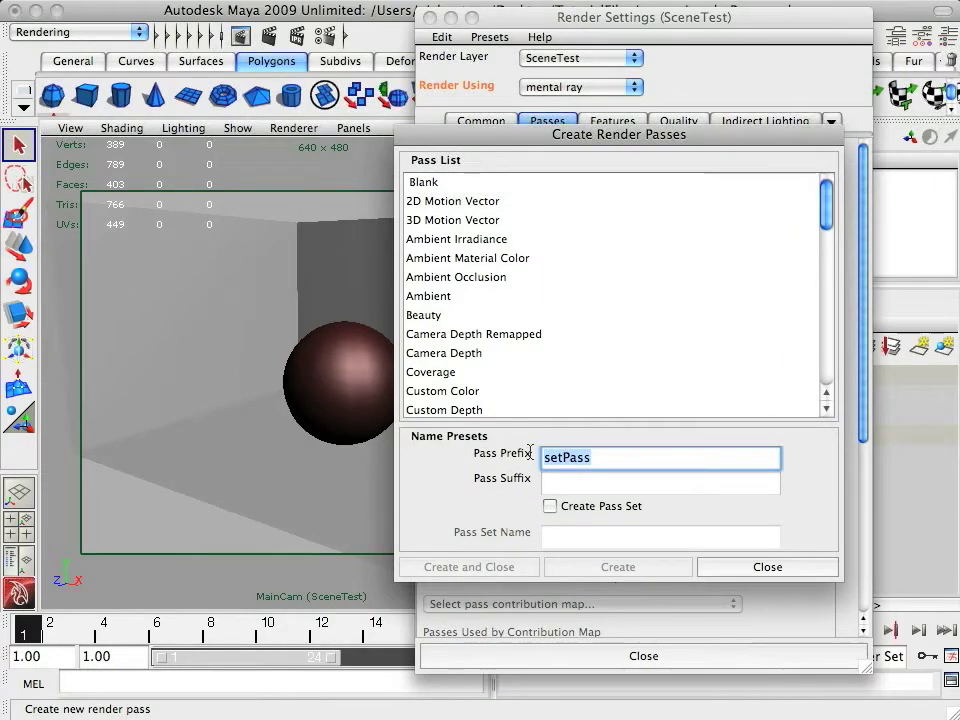
pyautogui.write('v')
pyautogui.press('BackSpace')
pyautogui.write('BALL')
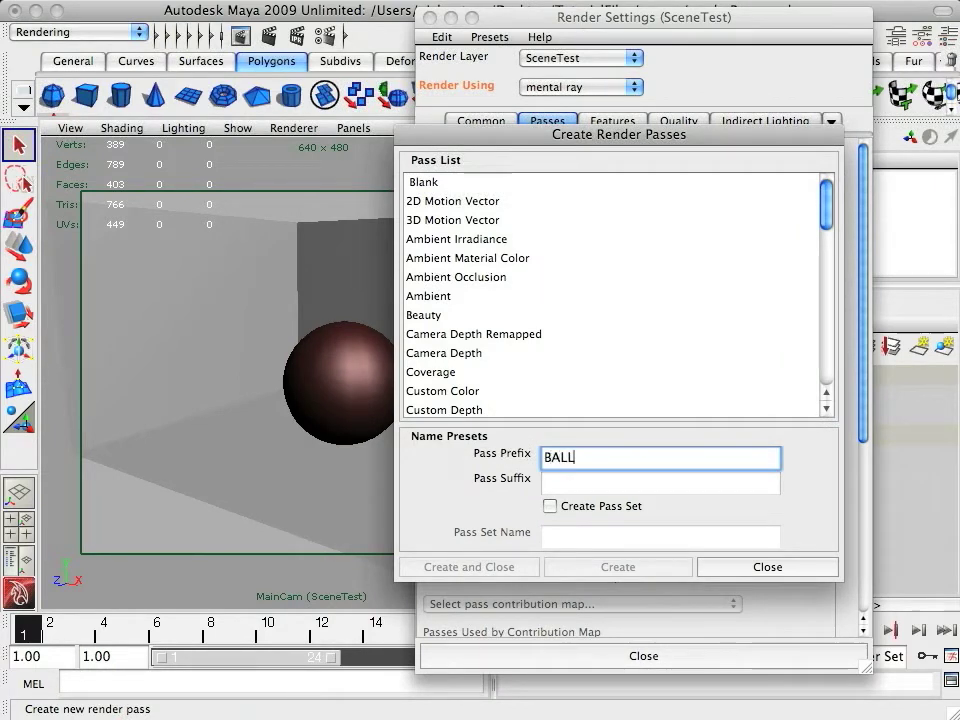
pyautogui.press('BackSpace')
pyautogui.press('BackSpace')
pyautogui.press('BackSpace')
pyautogui.write('allPass')
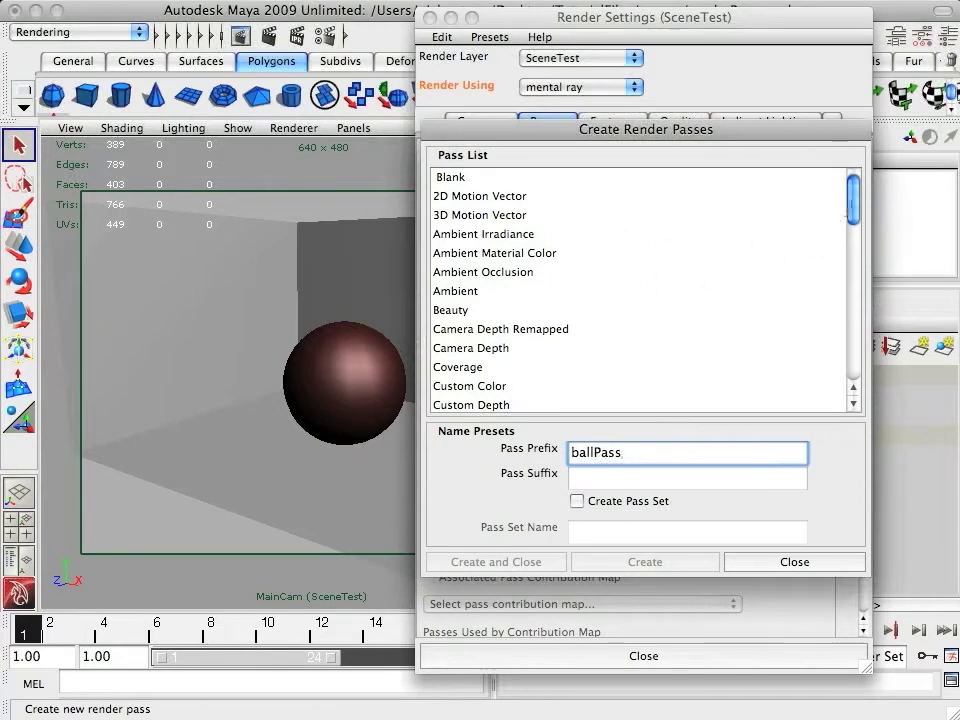
# Create Diffuse and Specular passes with the ballPass prefix.
pyautogui.scroll(-9, 740, 329)
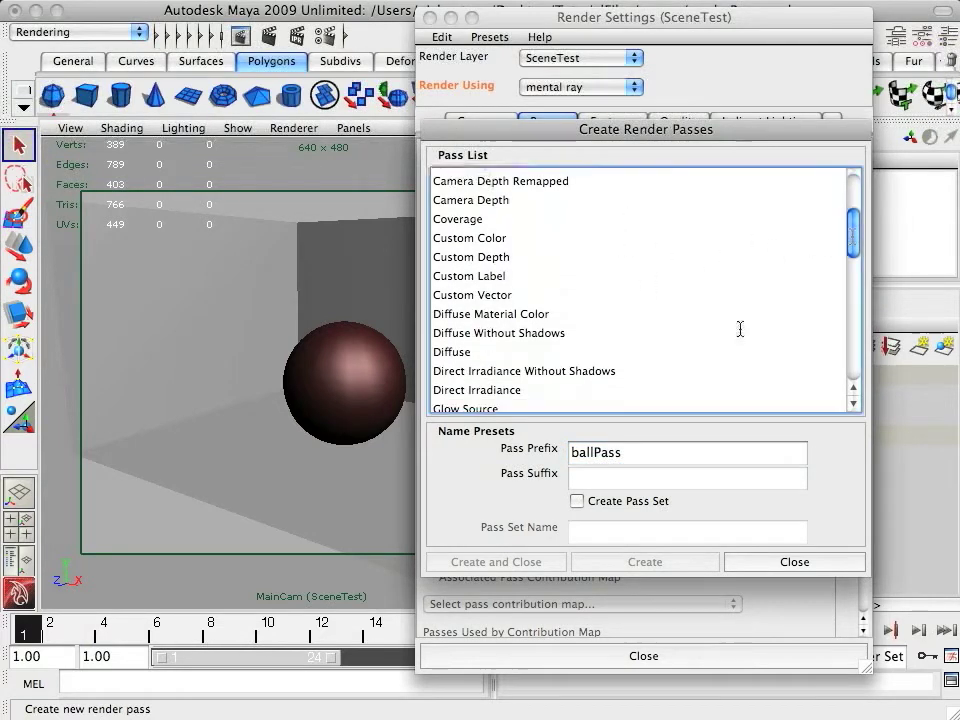
pyautogui.click(464, 353)
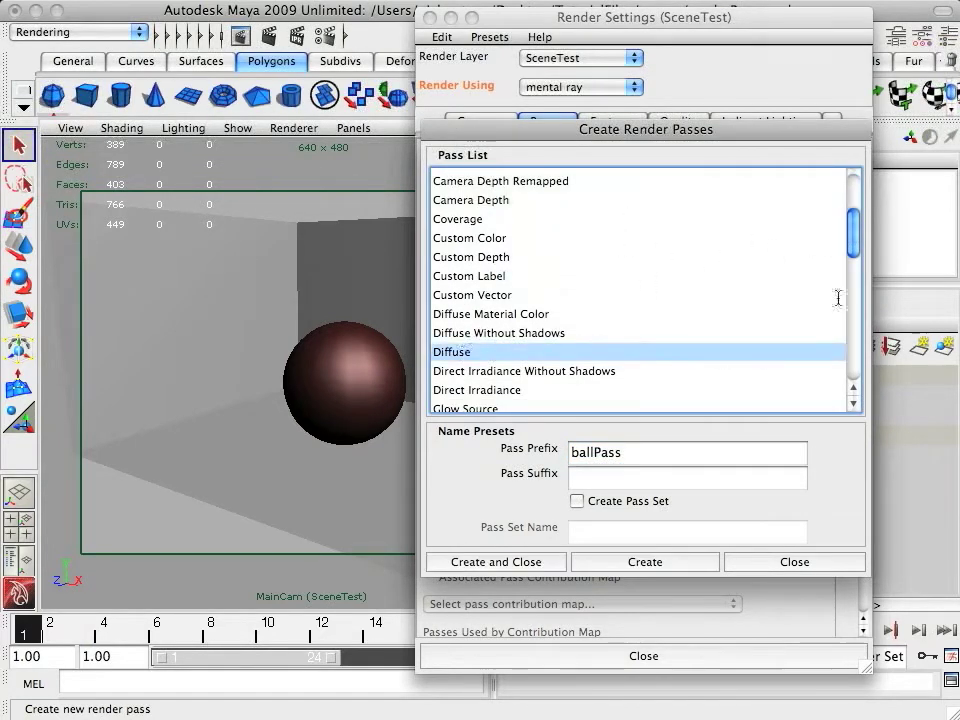
pyautogui.scroll(-7, 640, 290)
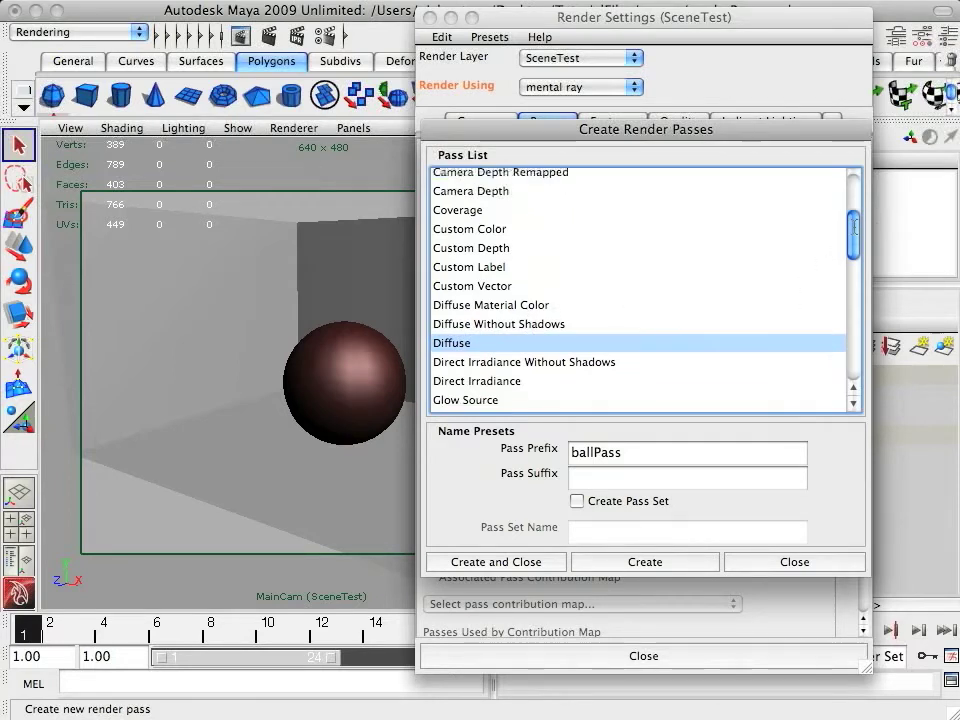
pyautogui.scroll(-11, 844, 304)
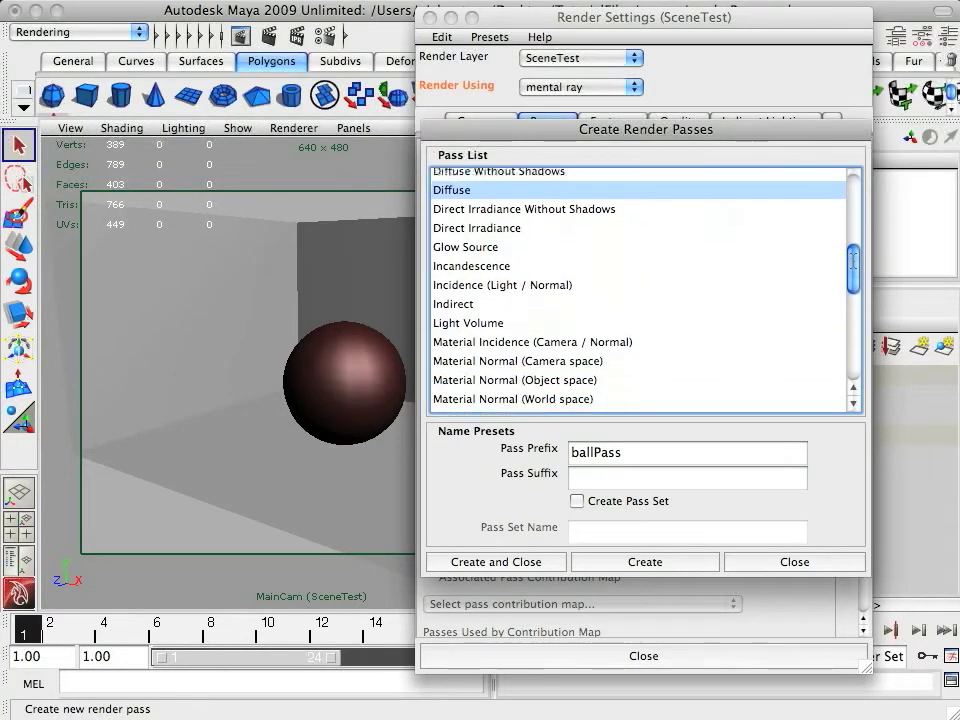
pyautogui.moveTo(844, 304); pyautogui.dragTo(844, 346)
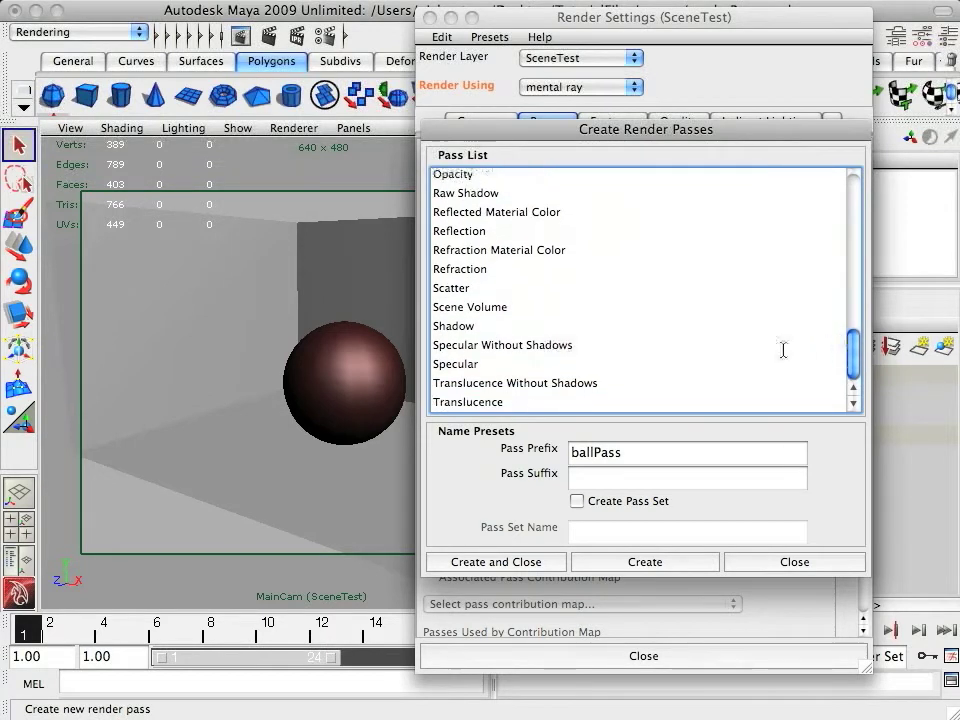
pyautogui.click(459, 366)
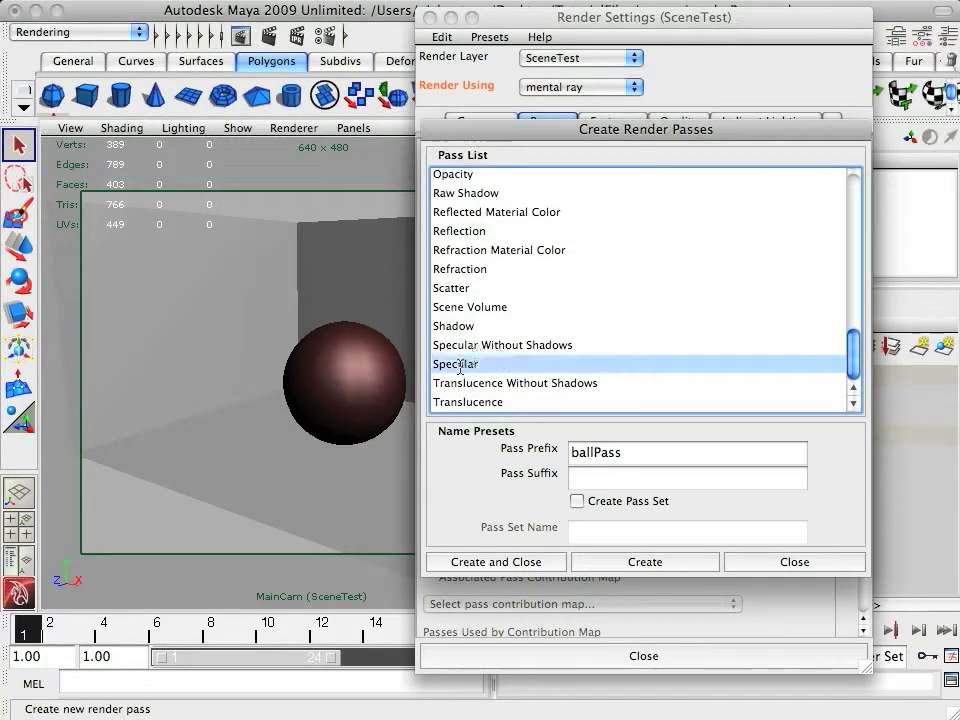
pyautogui.click(496, 562)
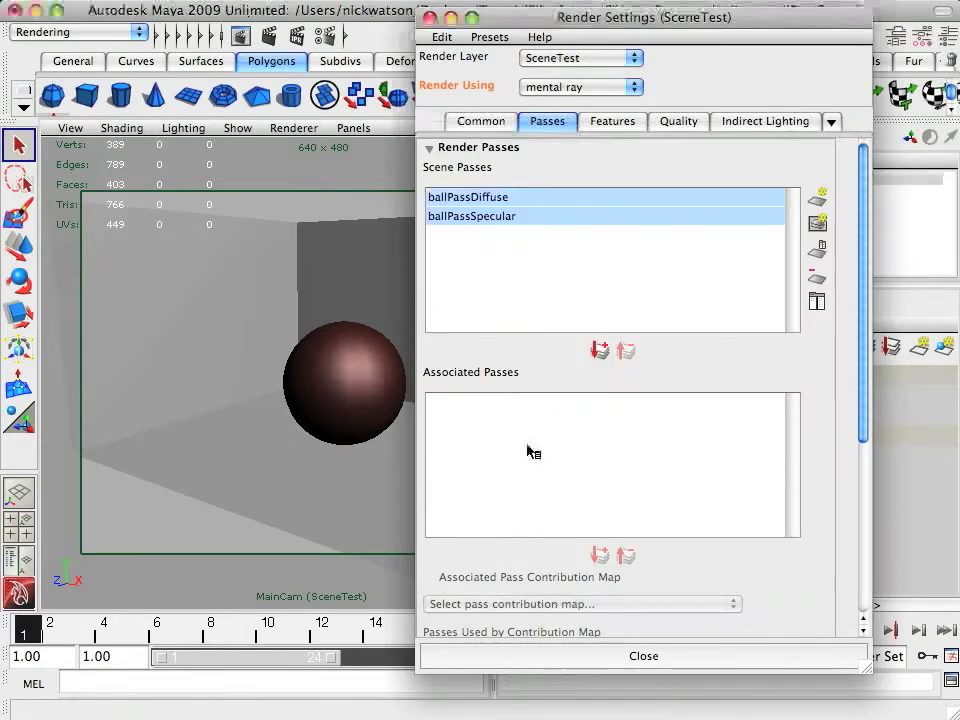
# Start another set of render passes with the prefix changed to setPass.
pyautogui.click(822, 200)
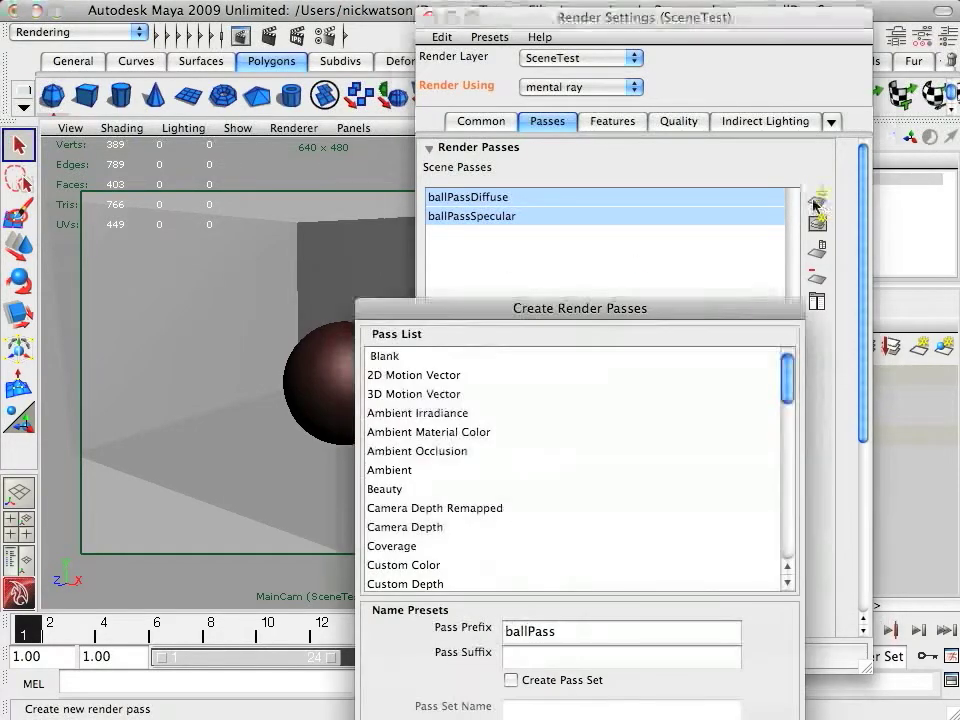
pyautogui.moveTo(557, 311); pyautogui.dragTo(549, 128)
pyautogui.click(526, 452)
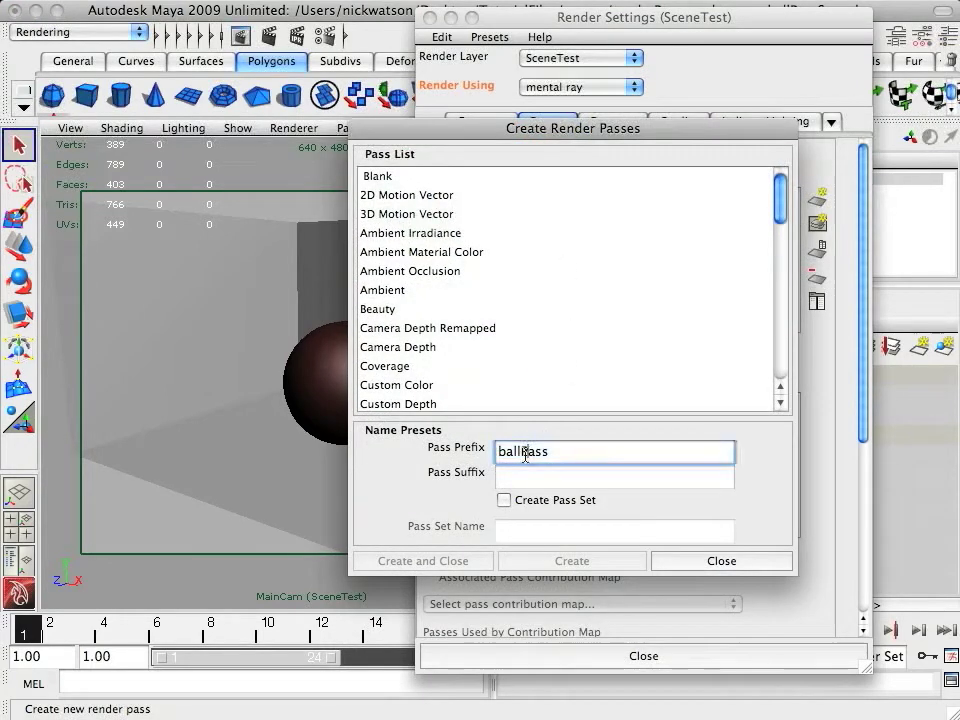
pyautogui.press('BackSpace')
pyautogui.press('BackSpace')
pyautogui.press('BackSpace')
pyautogui.press('BackSpace')
pyautogui.write('set')
pyautogui.click(563, 372)
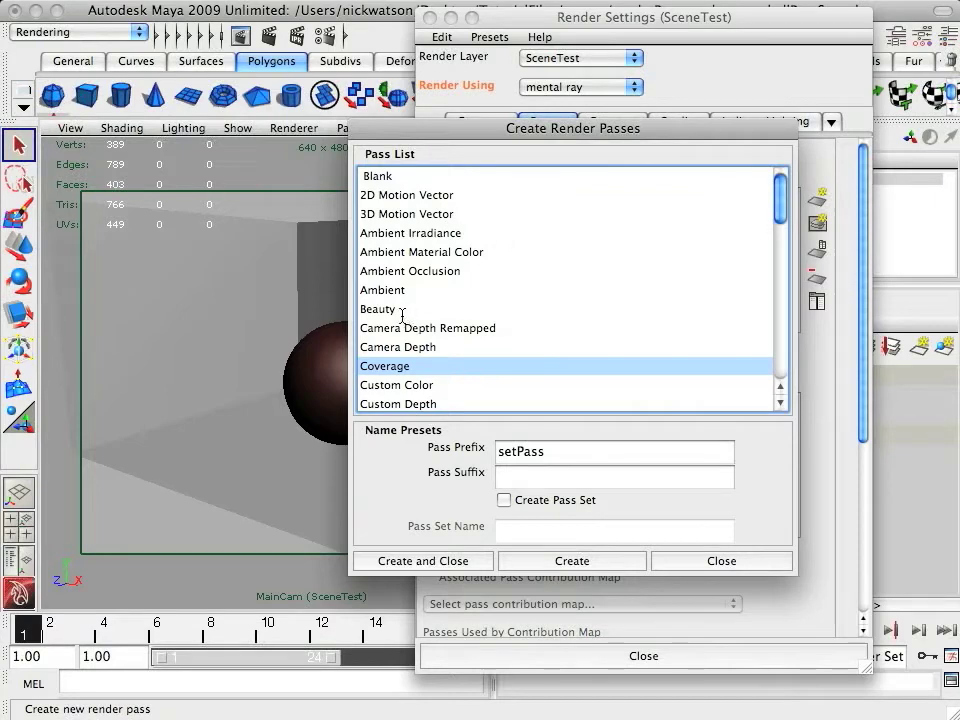
# Create Diffuse Without Shadows, Reflection and Shadow passes with the setPass prefix.
pyautogui.moveTo(531, 138); pyautogui.dragTo(571, 130)
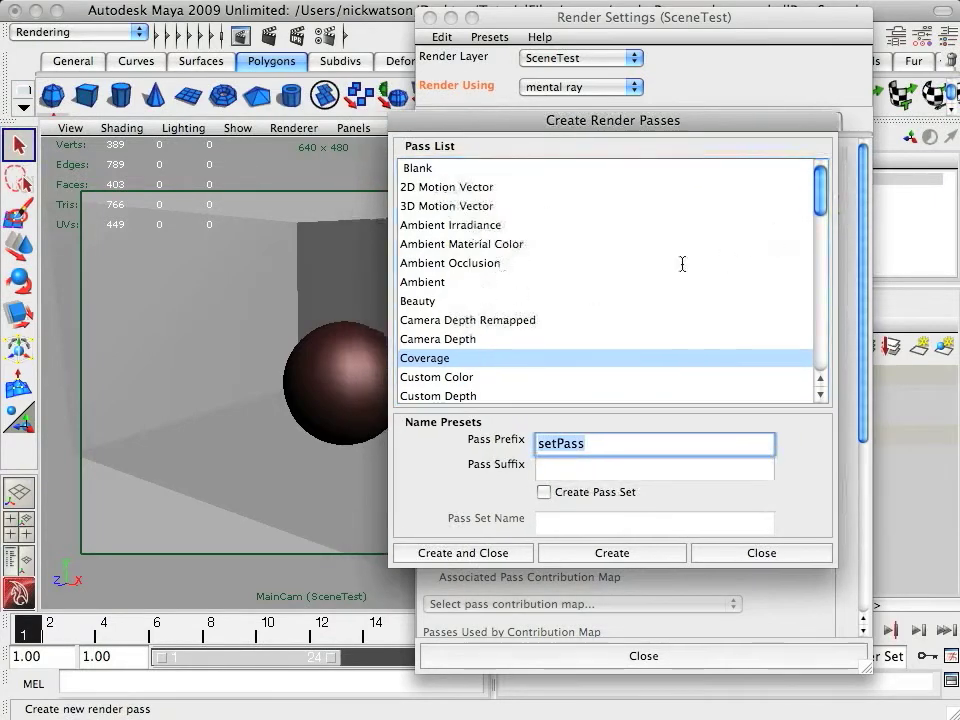
pyautogui.moveTo(823, 188); pyautogui.dragTo(825, 218)
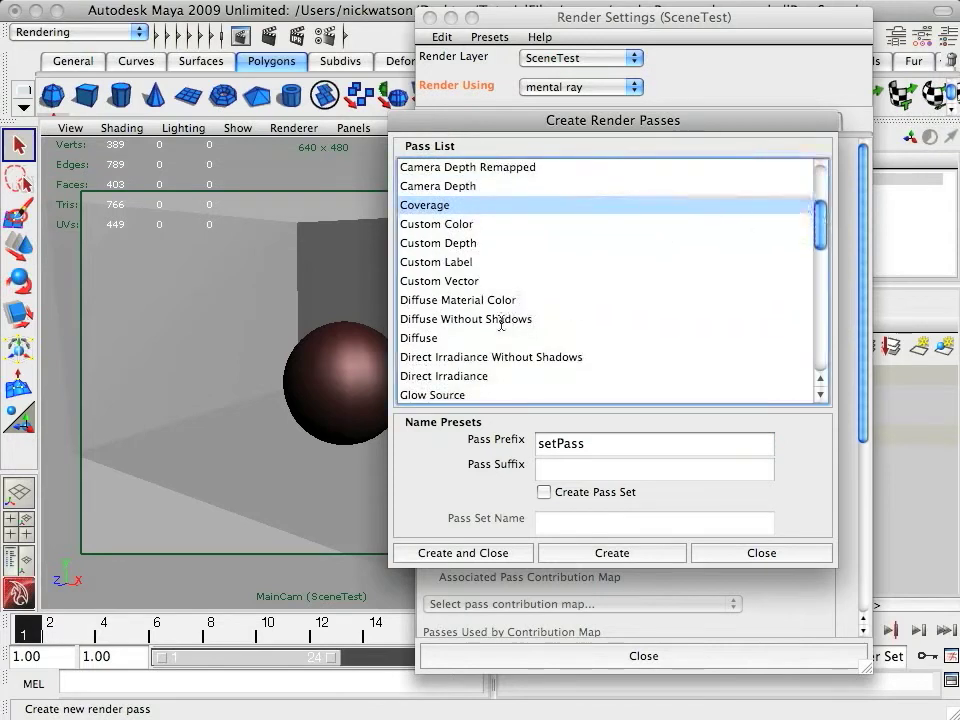
pyautogui.click(426, 320)
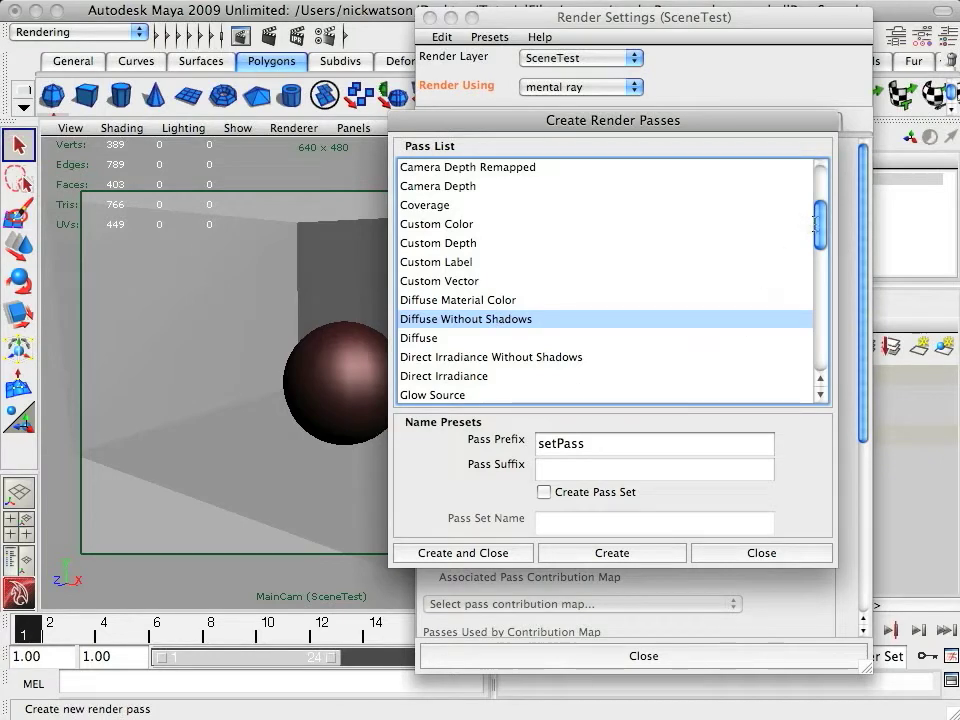
pyautogui.scroll(-5, 782, 268)
pyautogui.moveTo(815, 258); pyautogui.dragTo(817, 341)
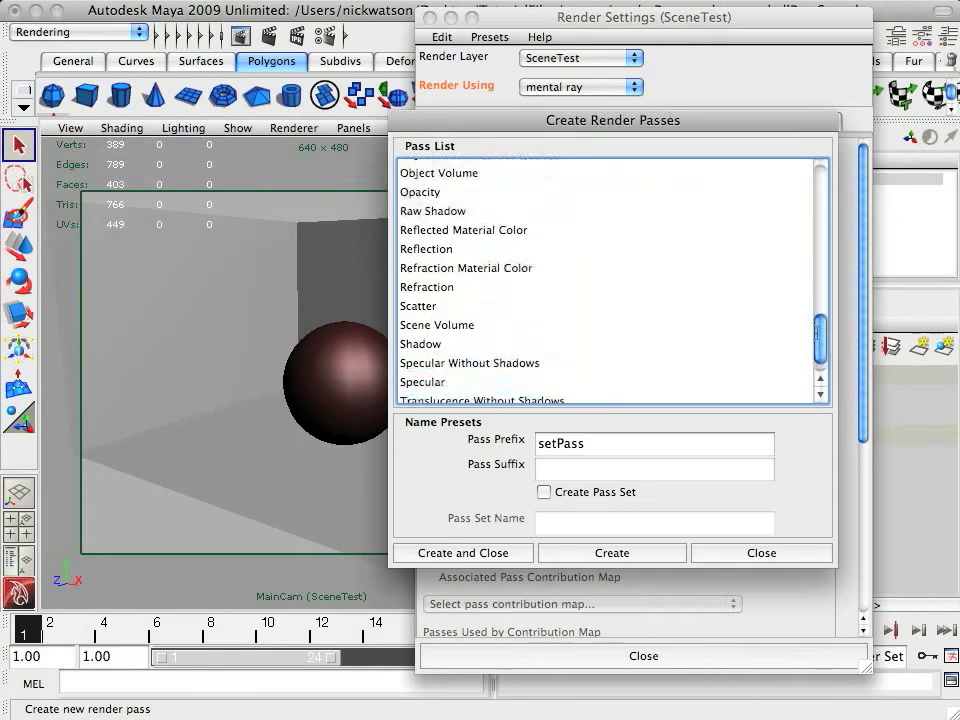
pyautogui.click(426, 247)
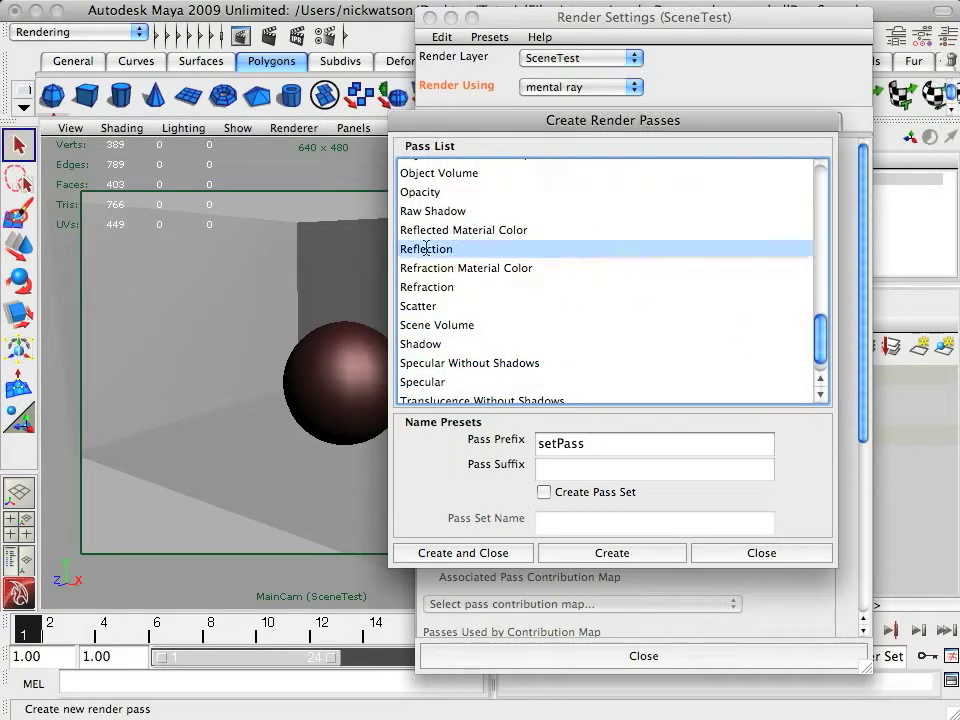
pyautogui.keyDown('super'); pyautogui.click(443, 344); pyautogui.keyUp('super')
pyautogui.click(490, 553)
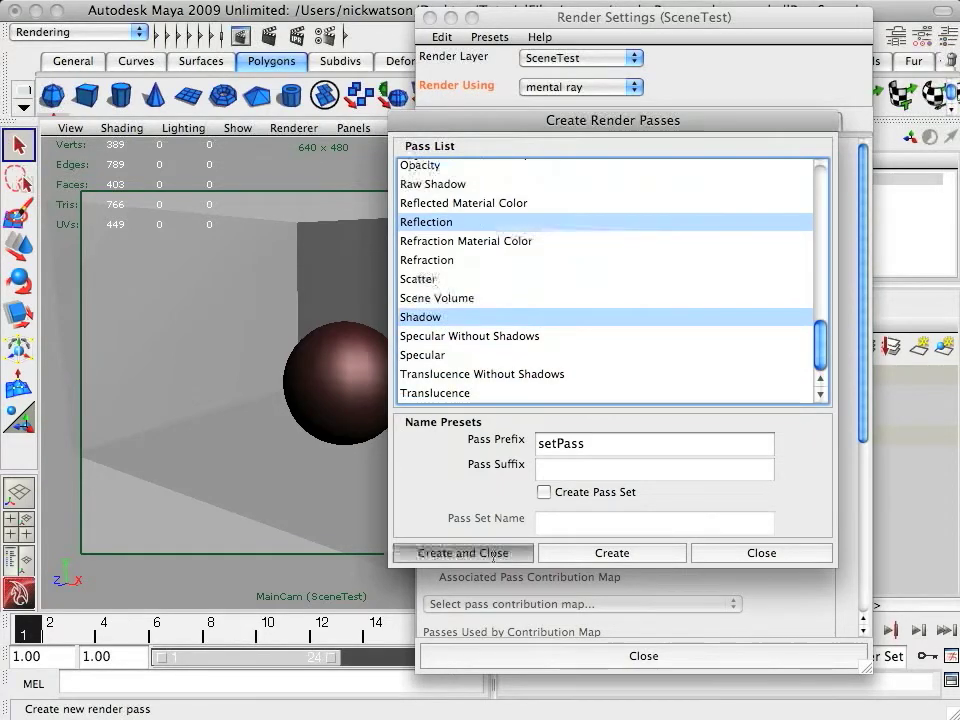
pyautogui.moveTo(520, 17); pyautogui.dragTo(549, 9)
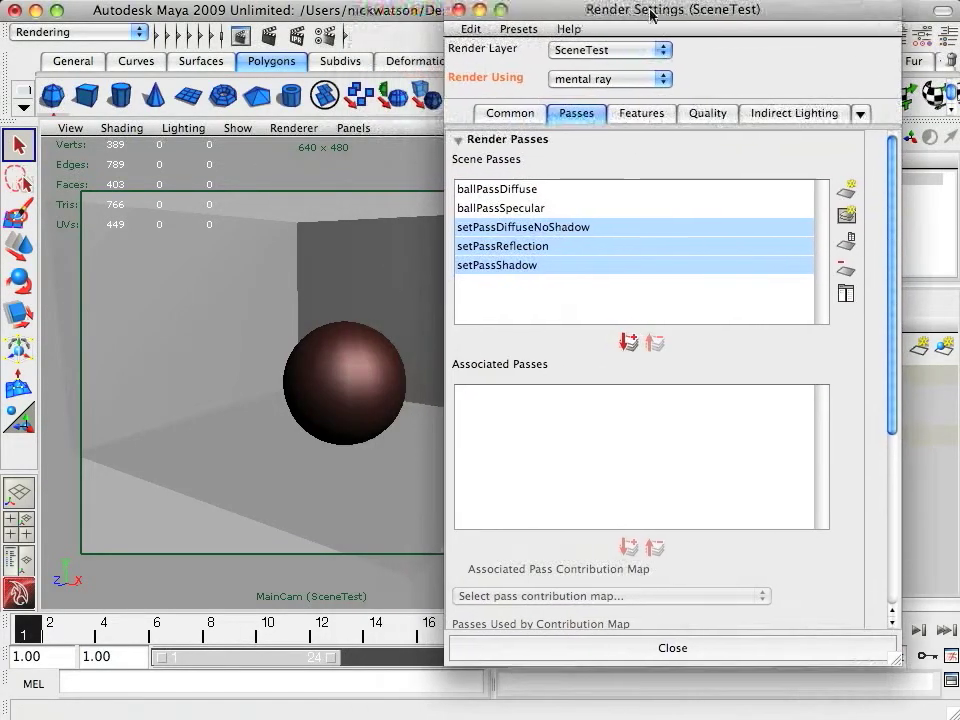
# Associate all five scene passes with the SceneTest layer.
pyautogui.click(540, 315)
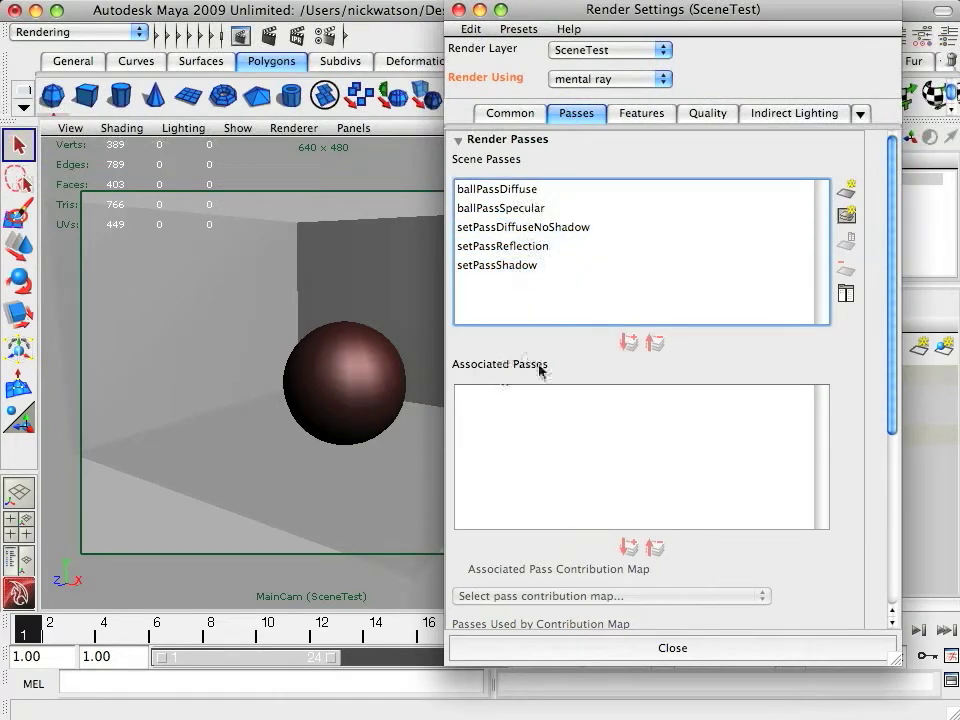
pyautogui.click(525, 189)
pyautogui.keyDown('shift'); pyautogui.click(524, 266); pyautogui.keyUp('shift')
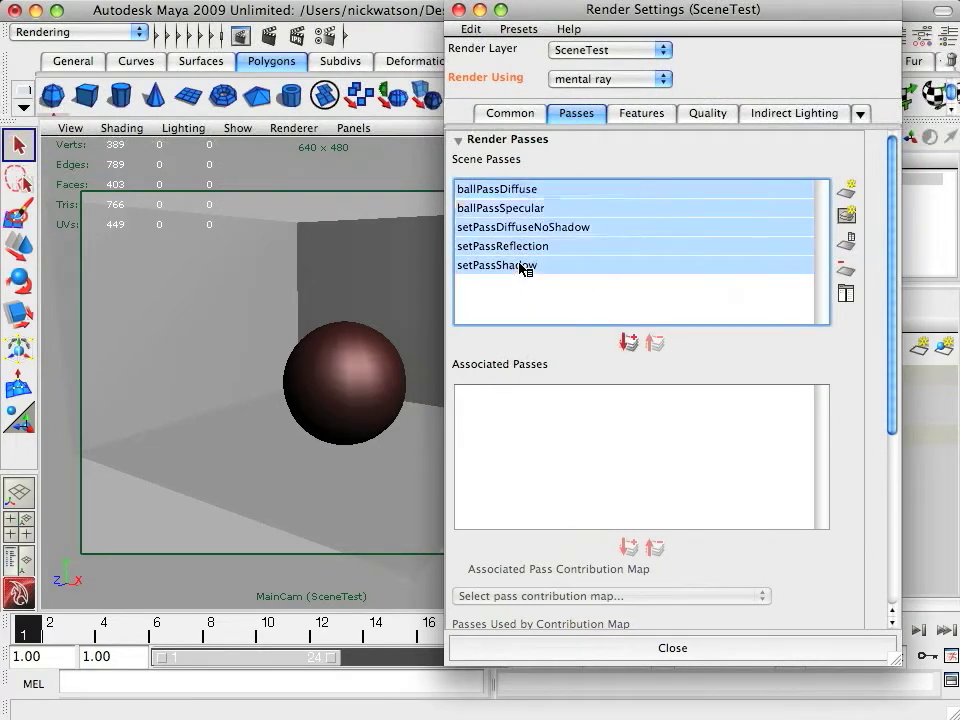
pyautogui.click(629, 344)
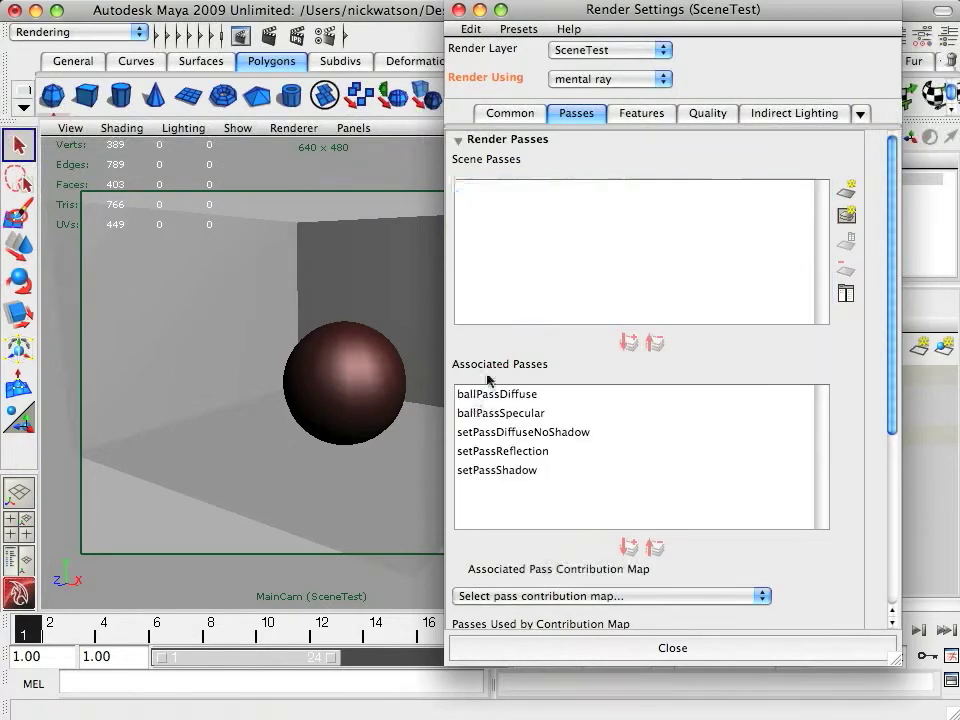
pyautogui.moveTo(893, 380); pyautogui.dragTo(886, 495)
pyautogui.moveTo(740, 8); pyautogui.dragTo(335, 23)
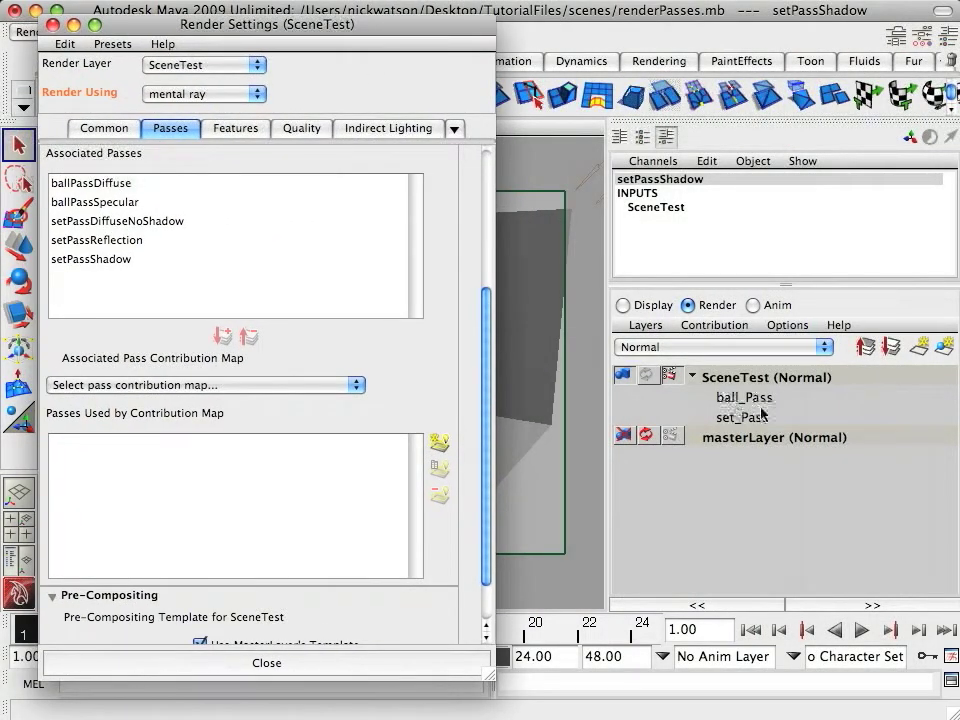
# Assign ballPassDiffuse and ballPassSpecular to the ball_Pass contribution map.
pyautogui.click(356, 386)
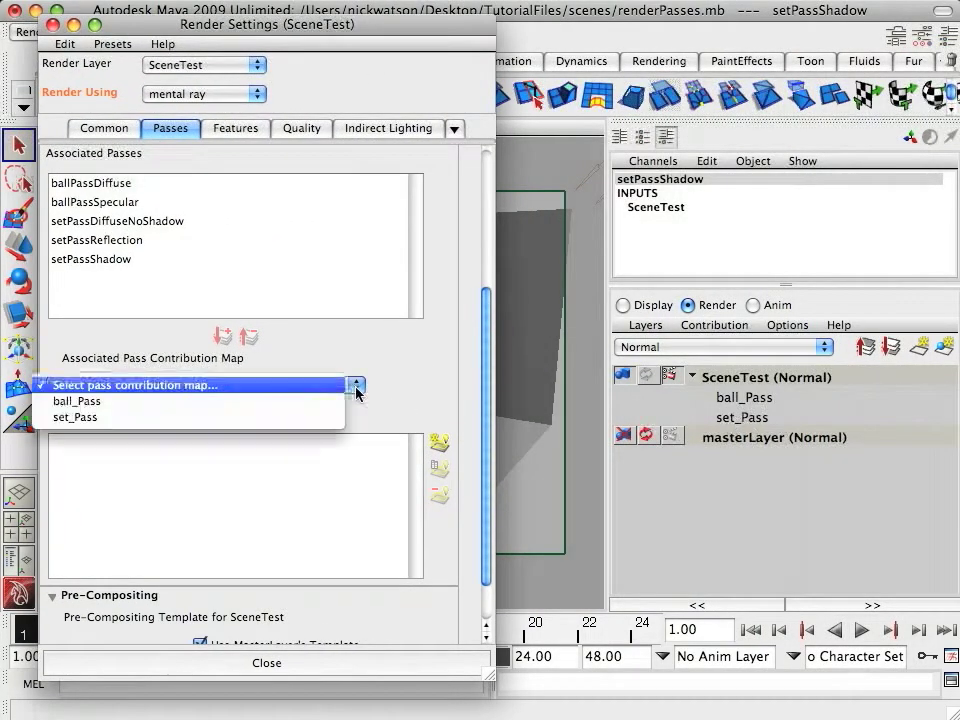
pyautogui.click(92, 402)
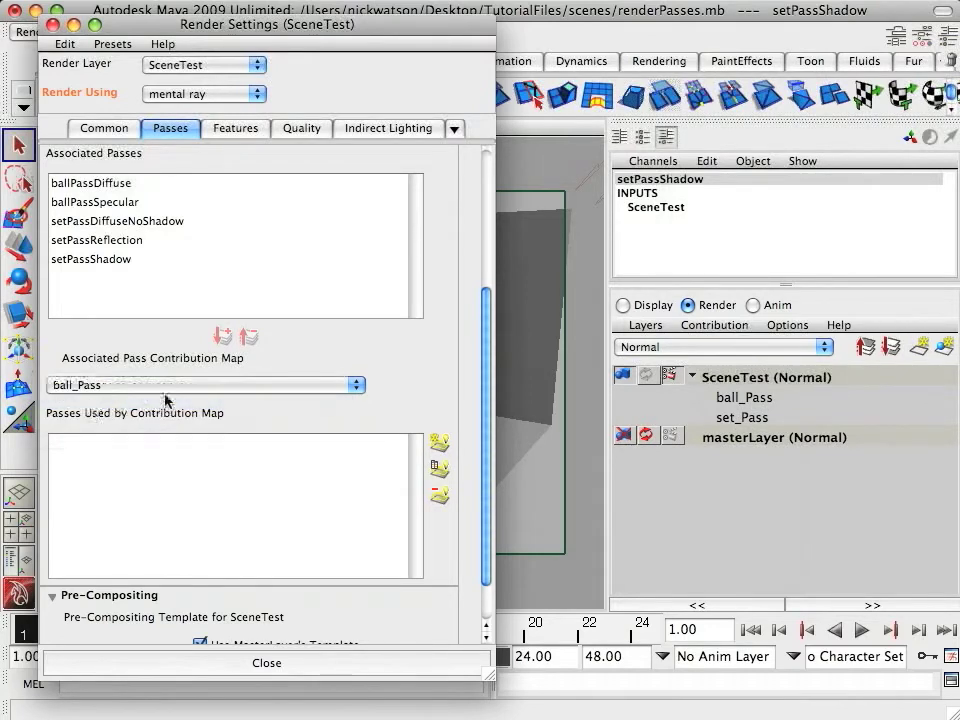
pyautogui.click(120, 186)
pyautogui.keyDown('shift'); pyautogui.click(105, 202); pyautogui.keyUp('shift')
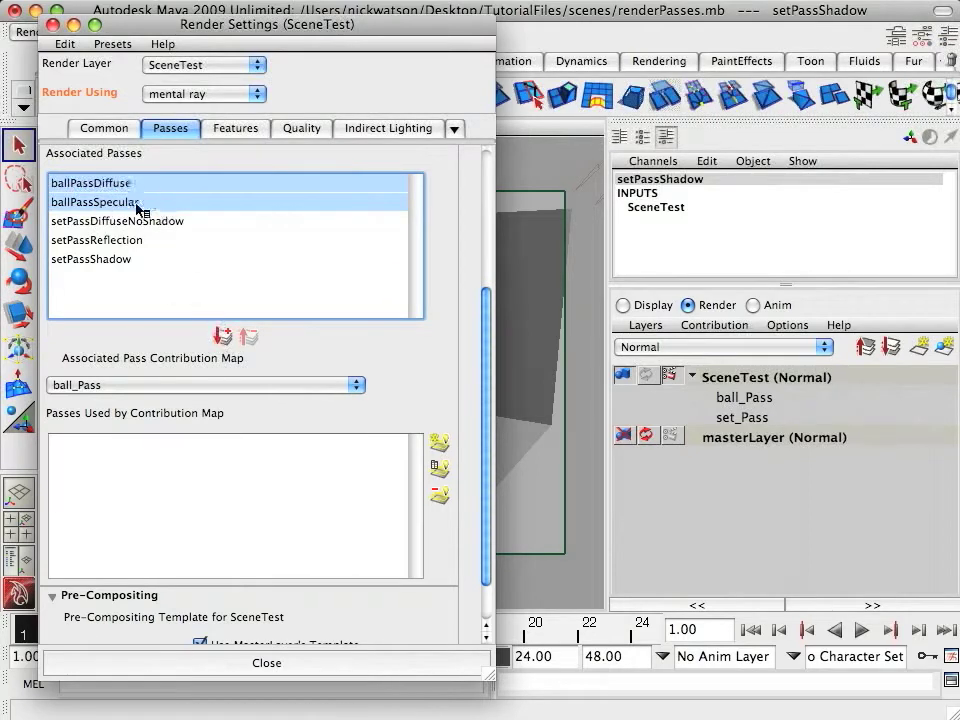
pyautogui.click(221, 338)
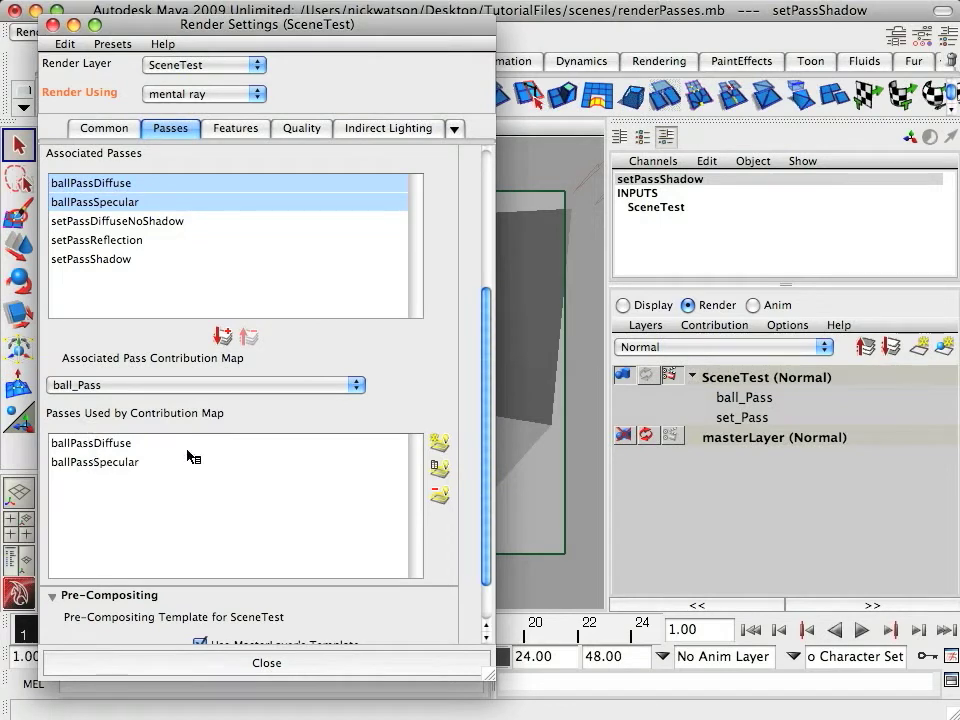
# Assign the three setPass passes to the set_Pass contribution map.
pyautogui.click(356, 385)
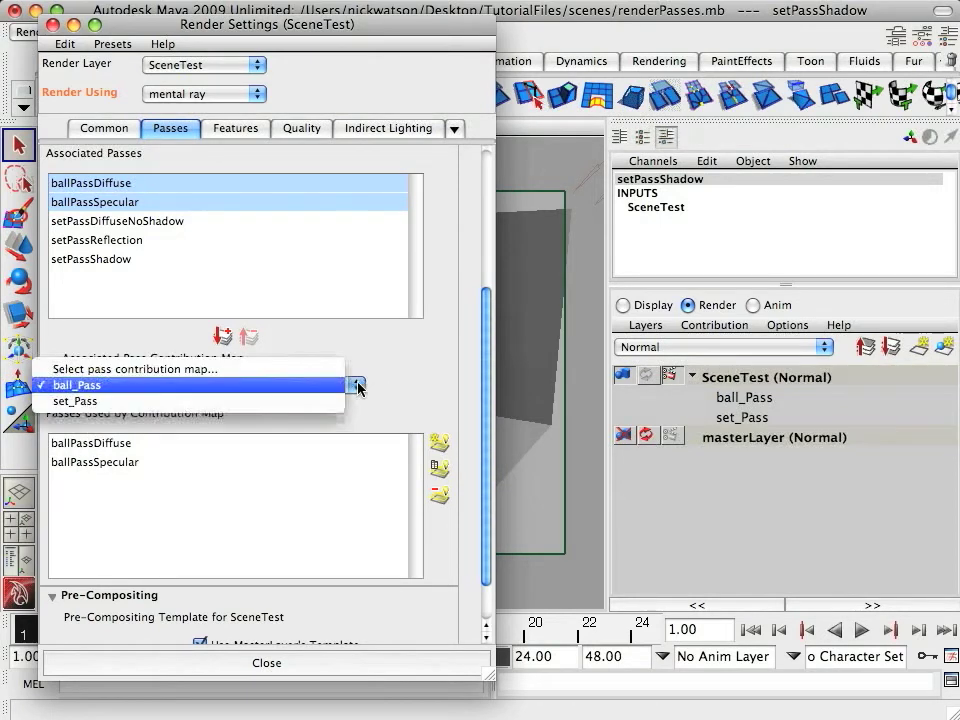
pyautogui.click(80, 401)
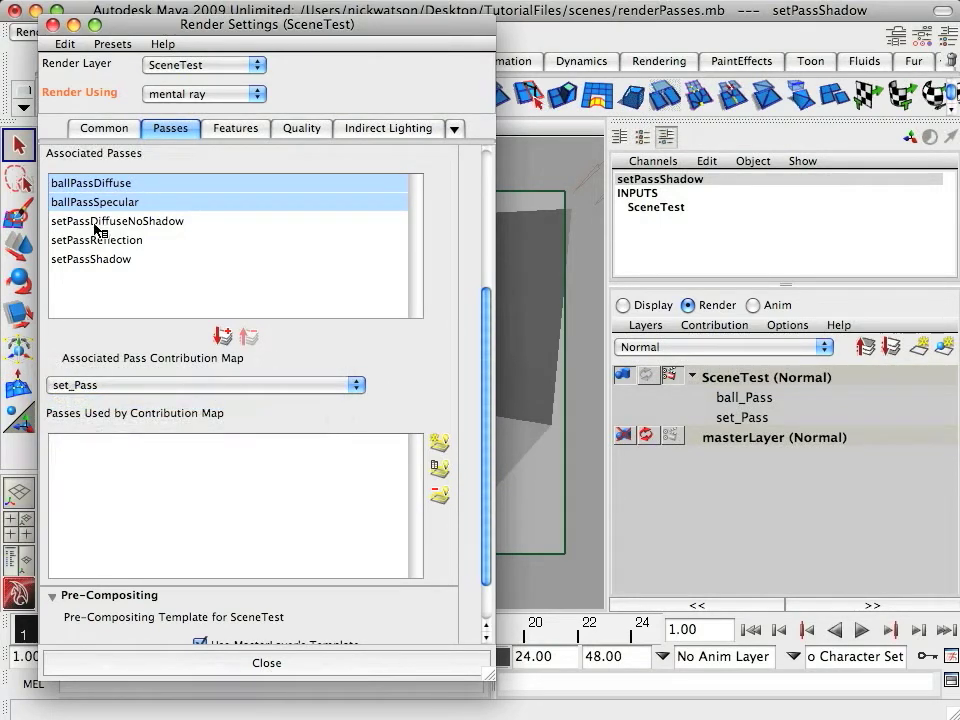
pyautogui.moveTo(95, 223); pyautogui.dragTo(124, 285)
pyautogui.click(222, 336)
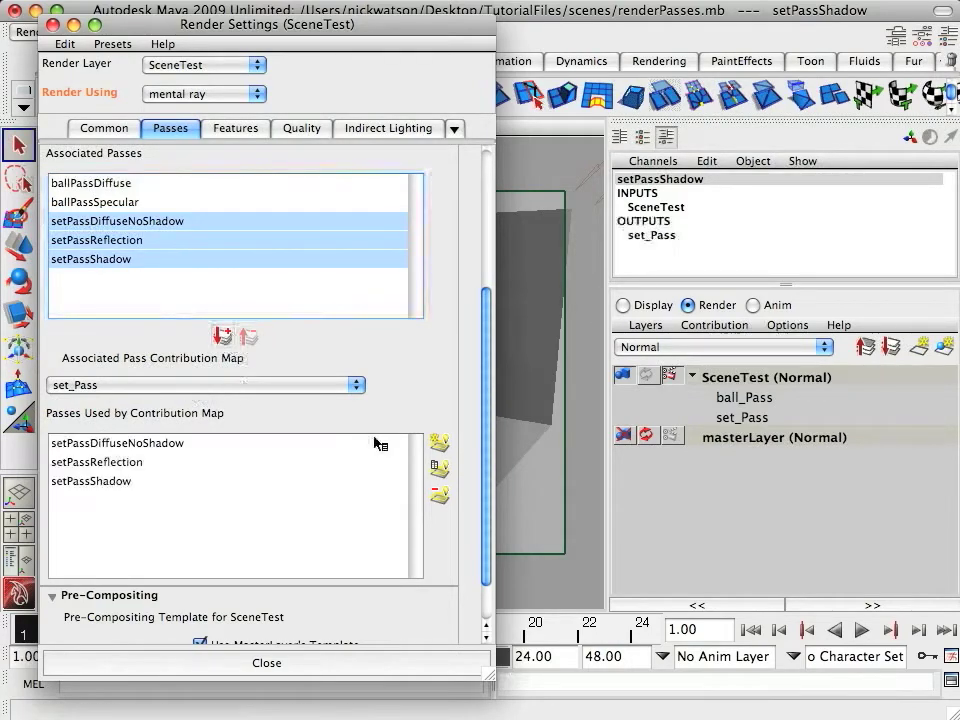
pyautogui.moveTo(489, 378); pyautogui.dragTo(480, 142)
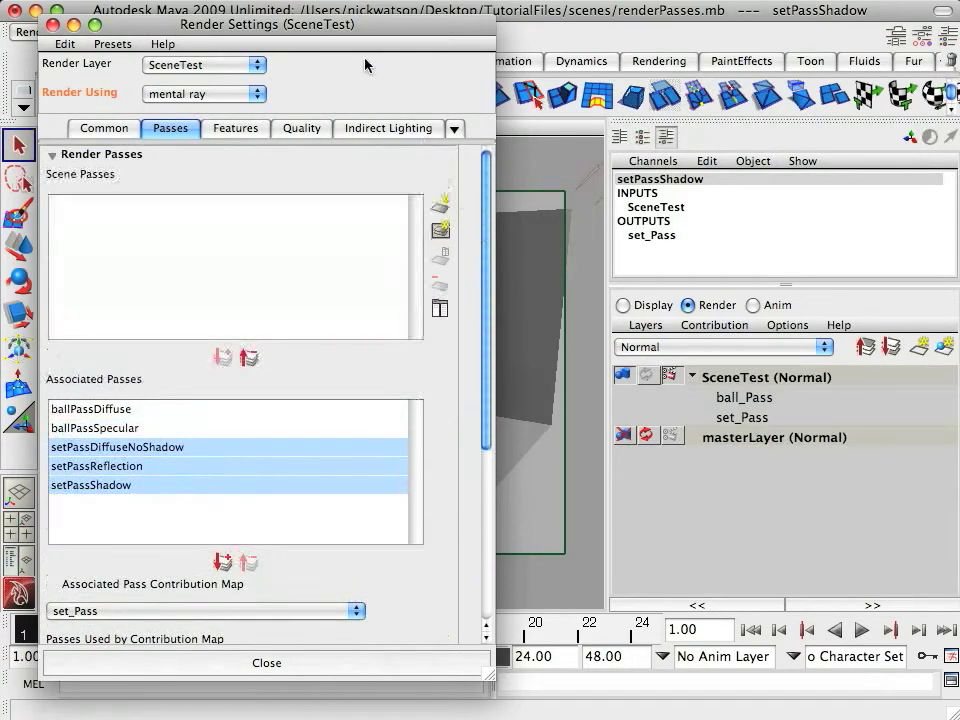
# Move the Render Settings window aside and run Render > Batch Render on the scene.
pyautogui.moveTo(349, 30)
pyautogui.mouseDown()
pyautogui.moveTo(724, 22)
pyautogui.moveTo(204, 20)
pyautogui.moveTo(340, 23)
pyautogui.mouseUp()
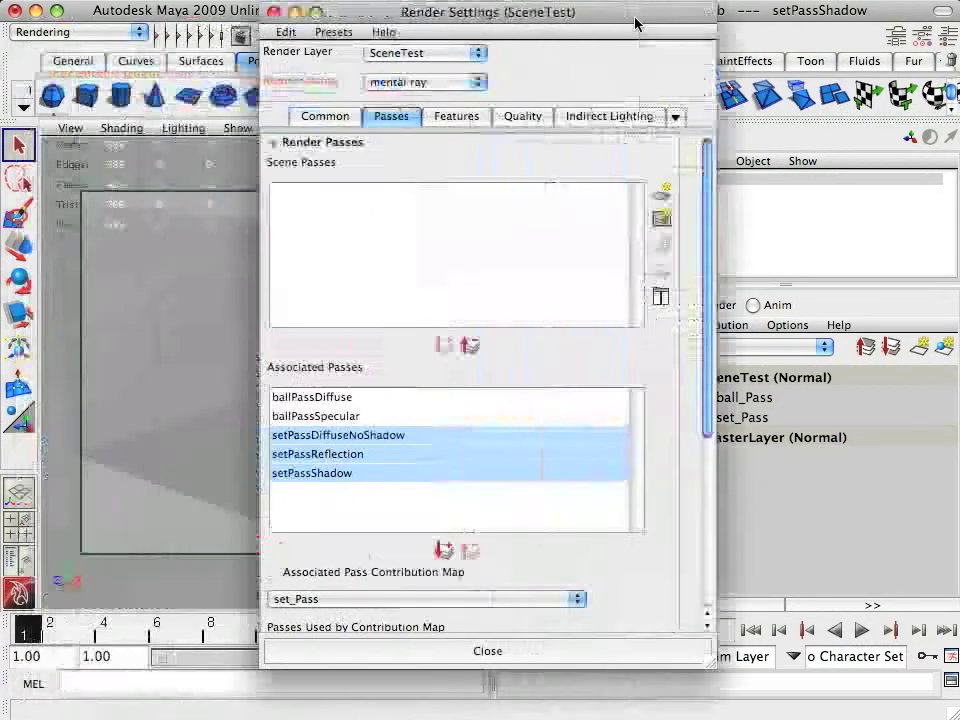
pyautogui.moveTo(637, 22); pyautogui.dragTo(870, 22)
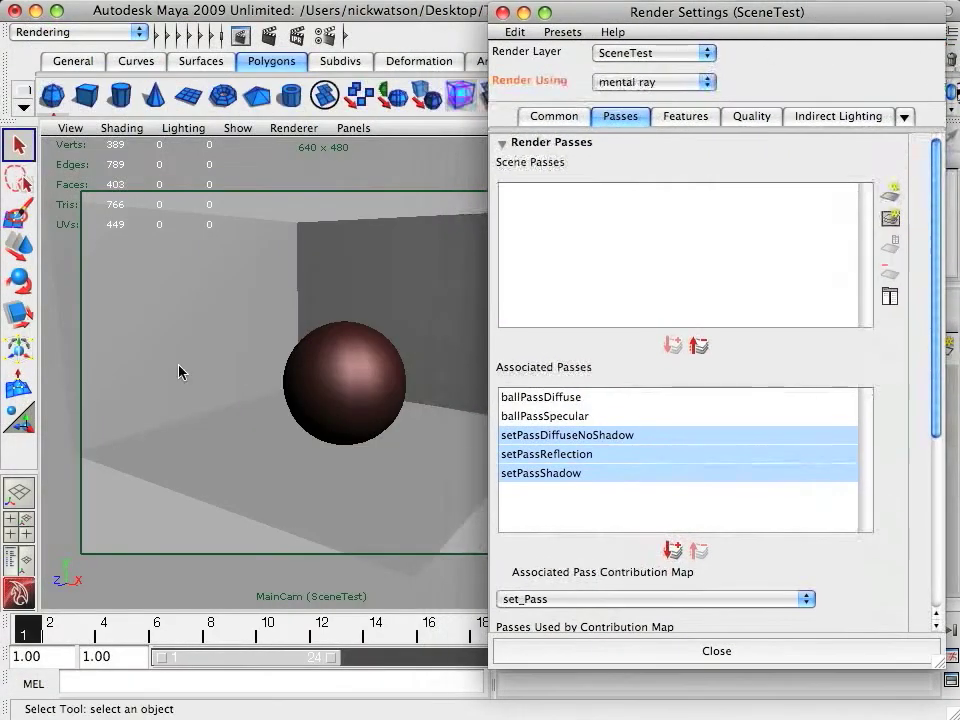
pyautogui.press('space')
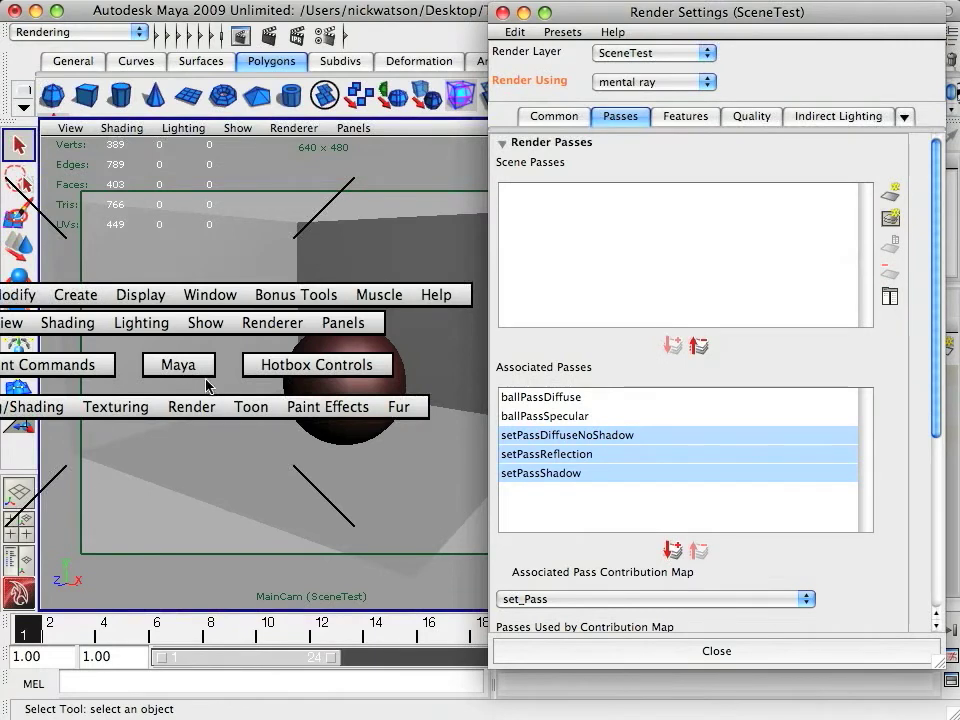
pyautogui.click(195, 407)
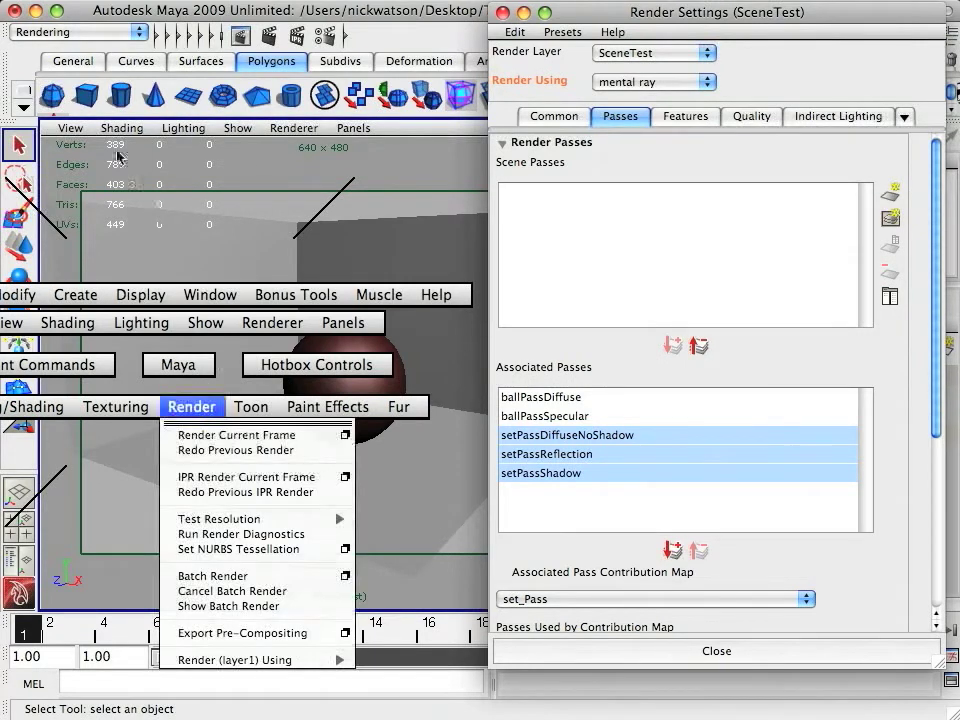
pyautogui.click(225, 575)
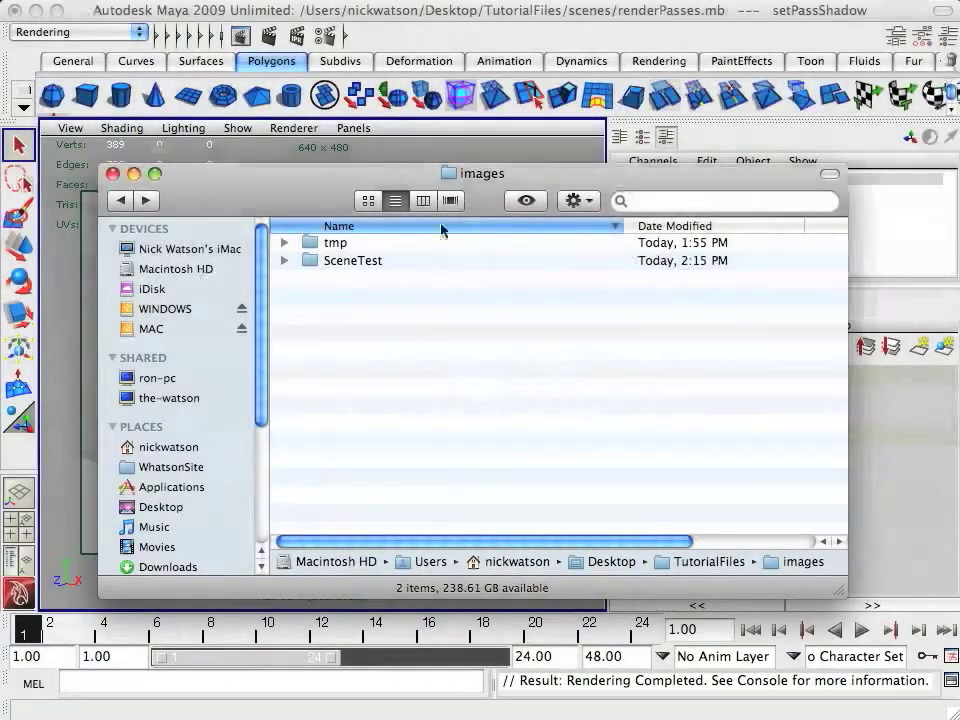
# Open the SceneTest render folder and check ballPassDiffuse's renderPasses.tga.
pyautogui.moveTo(492, 180); pyautogui.dragTo(483, 172)
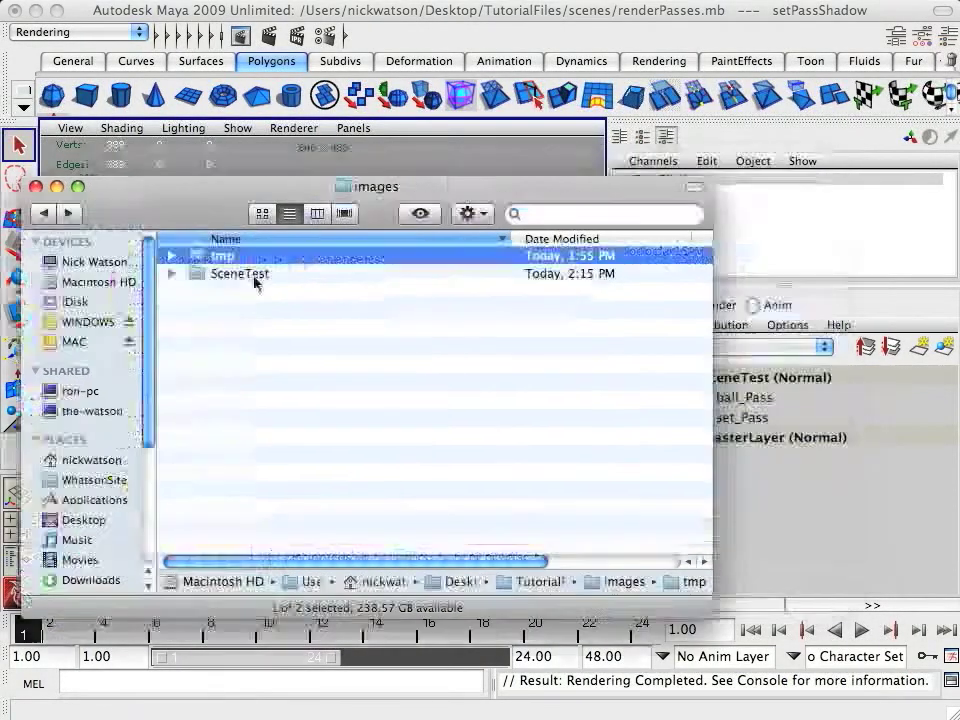
pyautogui.click(258, 275)
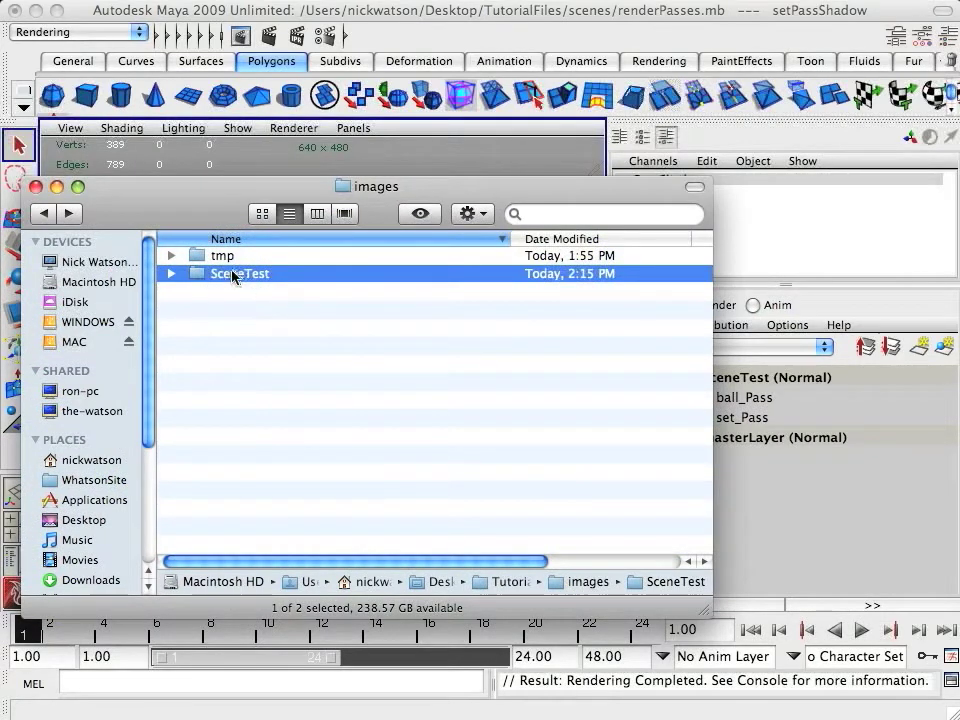
pyautogui.doubleClick(240, 276)
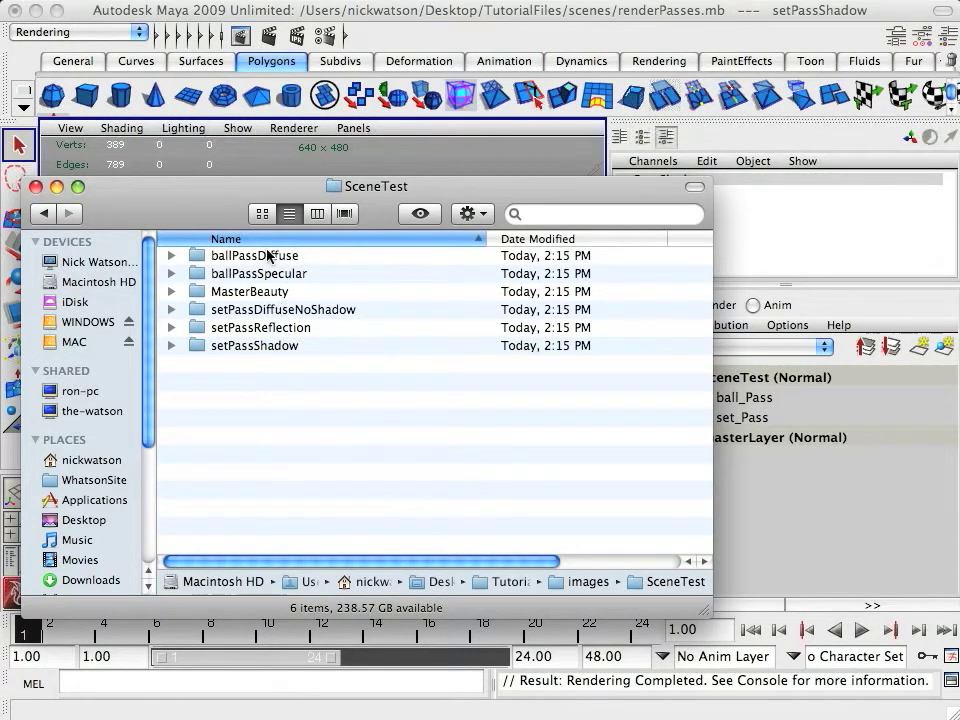
pyautogui.doubleClick(268, 256)
pyautogui.click(275, 256)
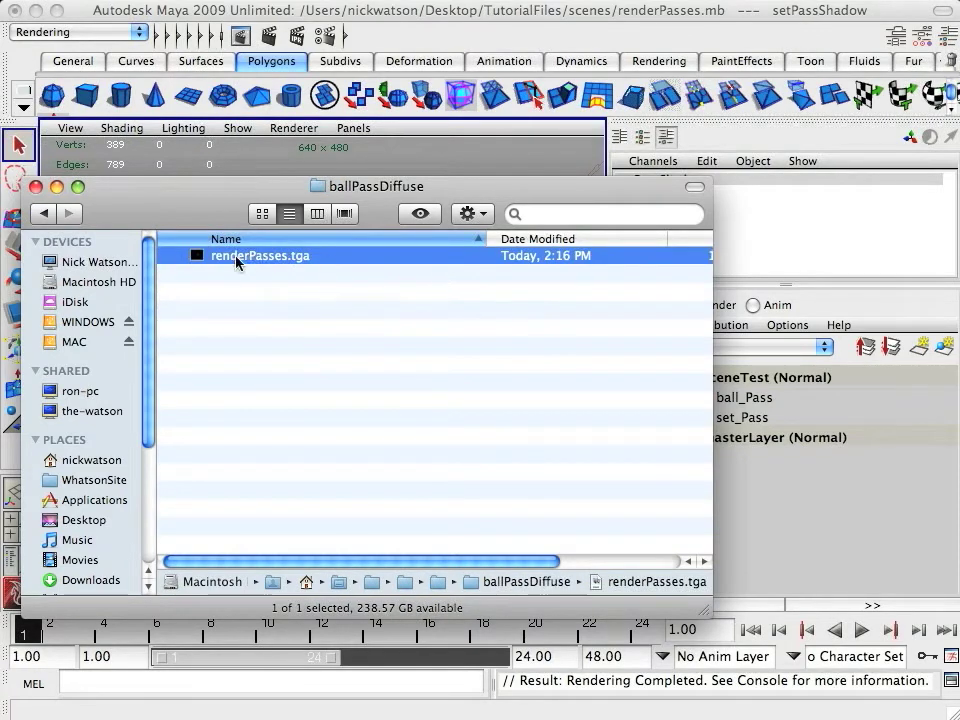
pyautogui.click(44, 213)
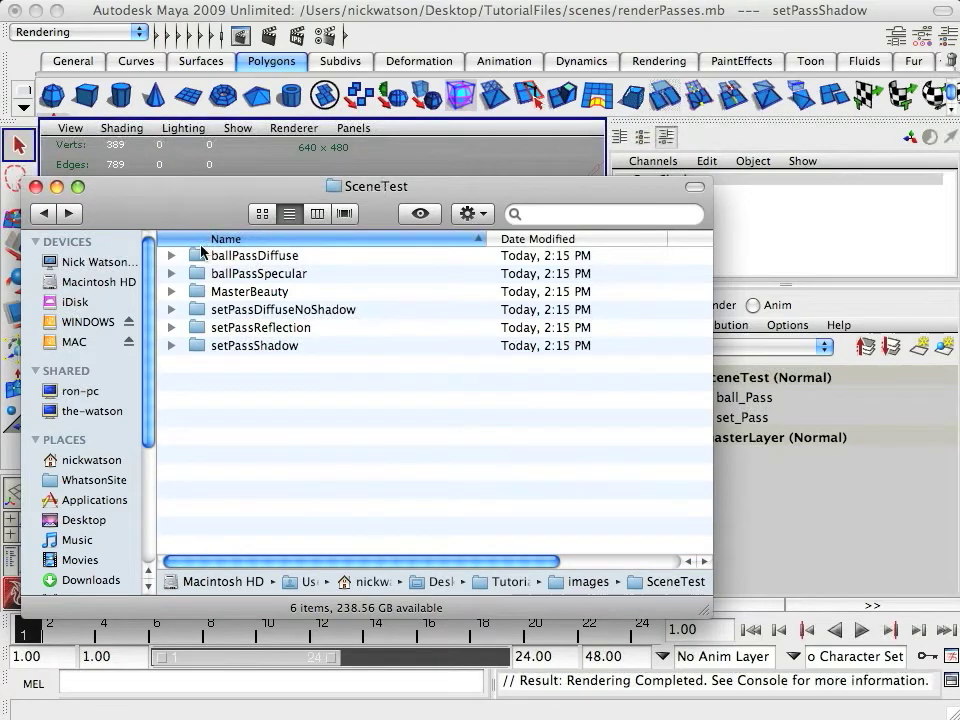
# Browse the ballPassSpecular, MasterBeauty and setPassDiffuseNoShadow folders, returning to SceneTest each time.
pyautogui.doubleClick(256, 274)
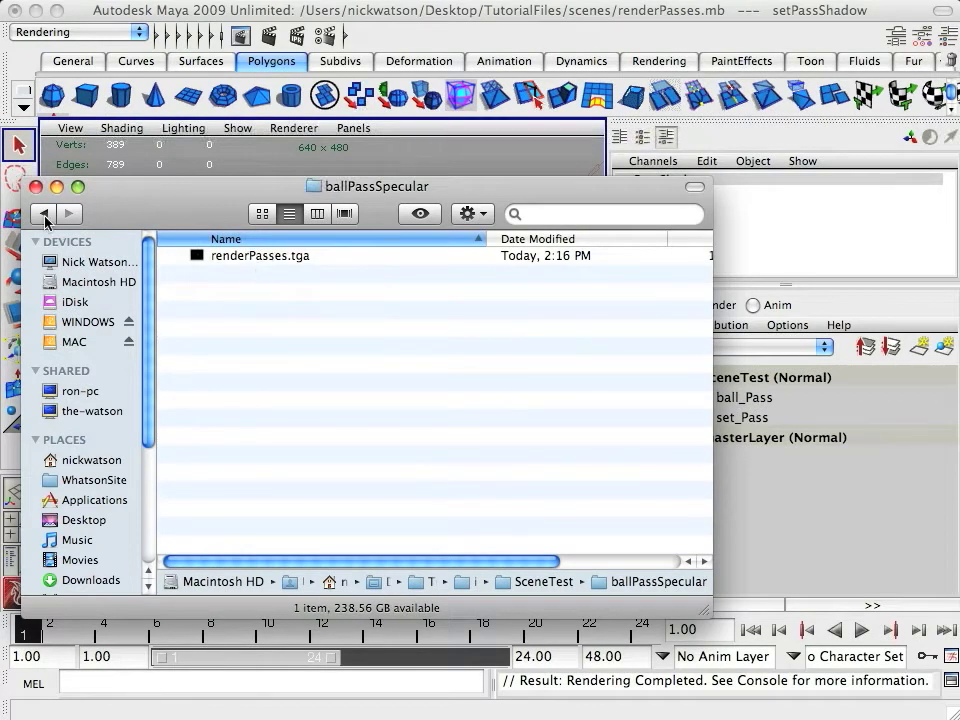
pyautogui.click(44, 213)
pyautogui.doubleClick(252, 291)
pyautogui.click(42, 214)
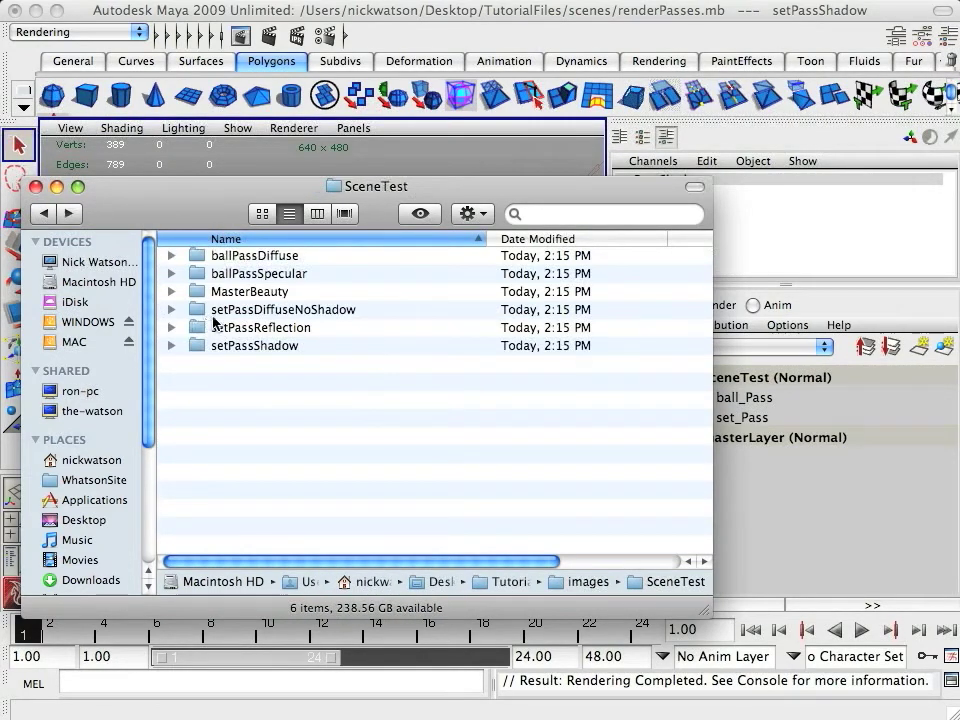
pyautogui.doubleClick(222, 312)
pyautogui.click(42, 214)
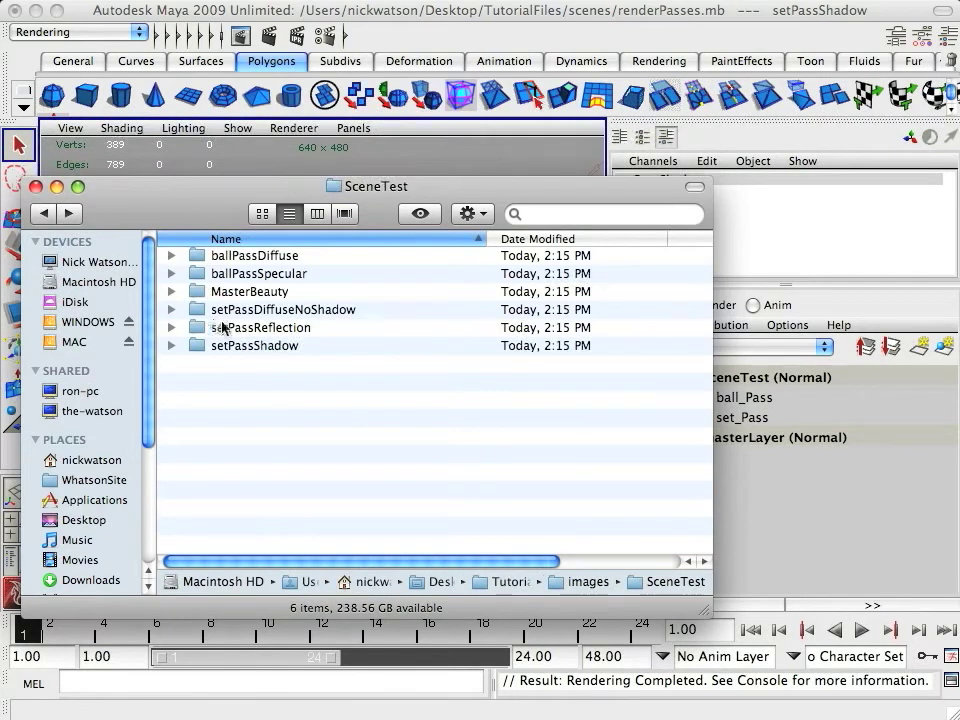
# Expand MasterBeauty in list view and select its renderPasses.tga.
pyautogui.click(225, 258)
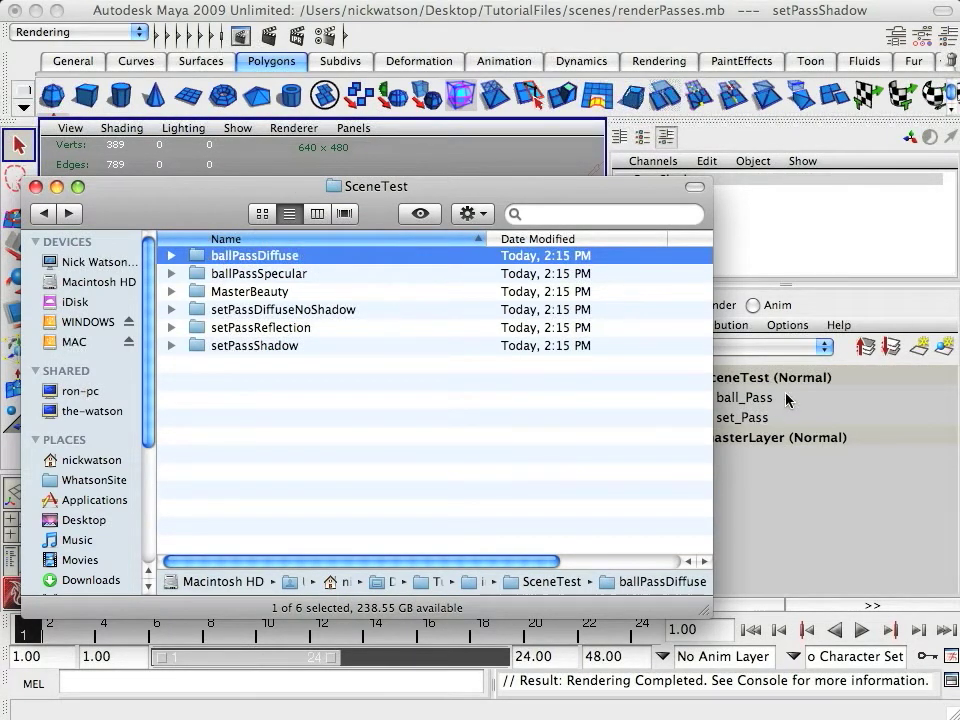
pyautogui.click(264, 292)
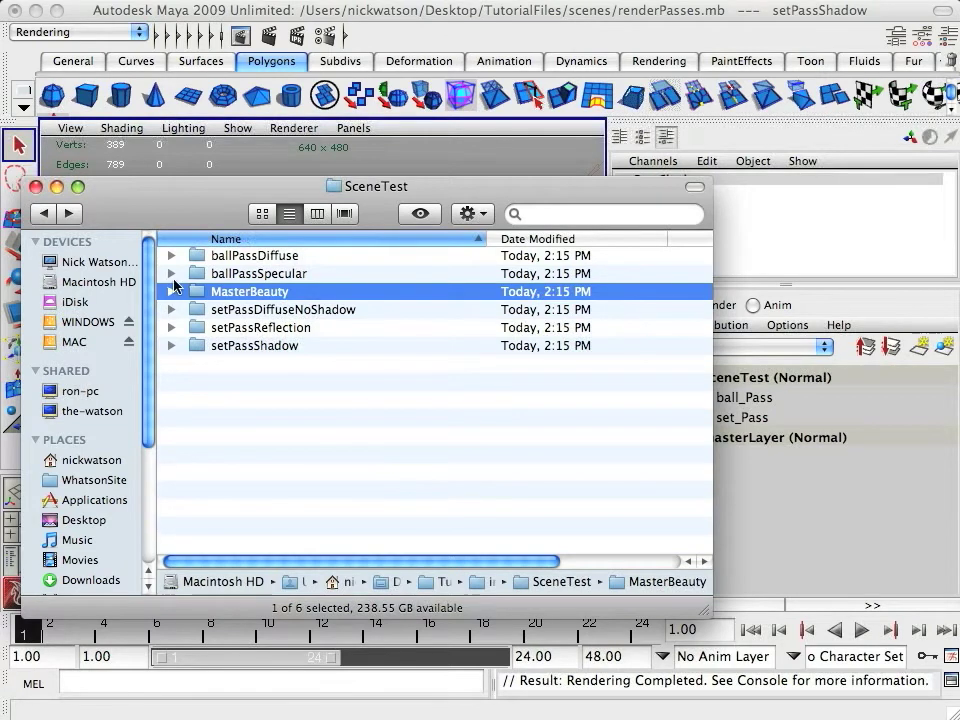
pyautogui.click(172, 292)
pyautogui.click(214, 311)
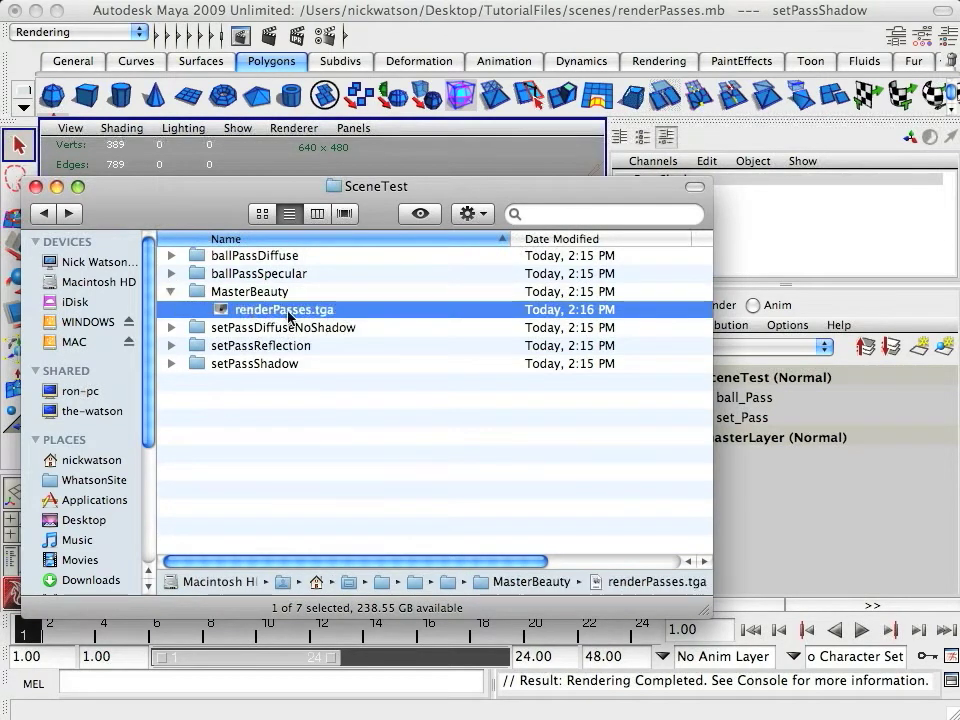
# Quick Look the MasterBeauty renderPasses.tga and close the preview.
pyautogui.click(172, 292)
pyautogui.click(172, 292)
pyautogui.click(242, 309)
pyautogui.press('space')
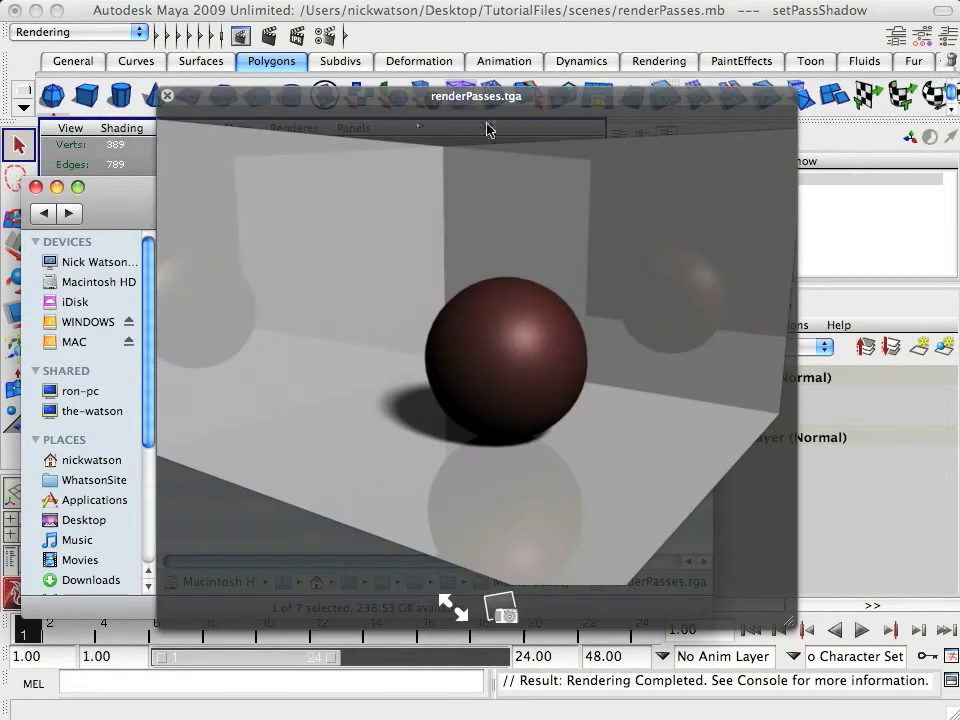
pyautogui.moveTo(491, 105); pyautogui.dragTo(420, 79)
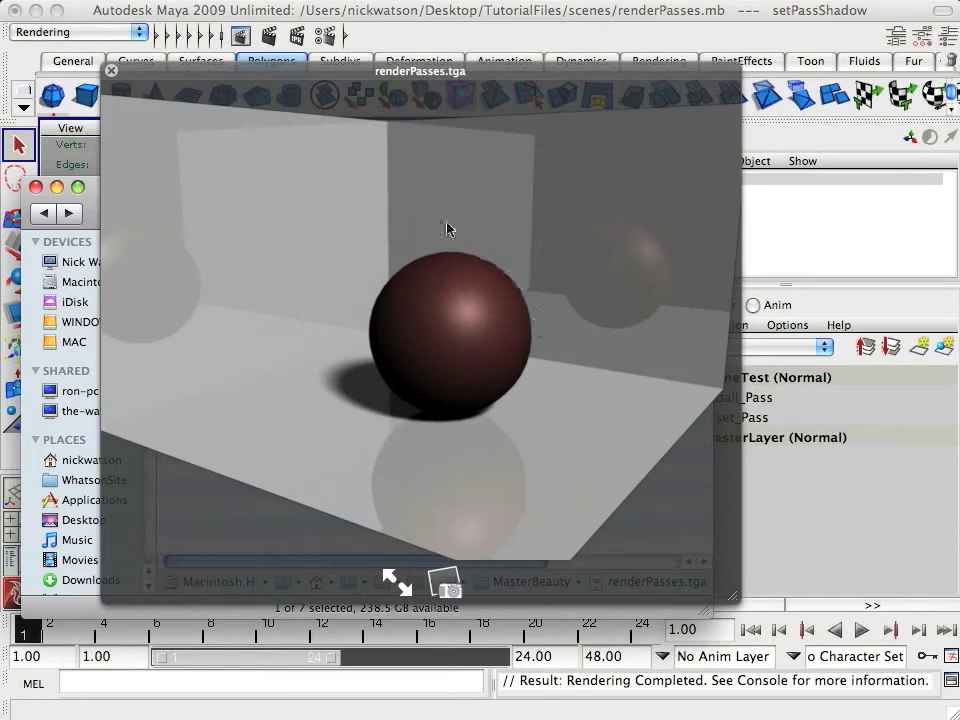
pyautogui.click(111, 70)
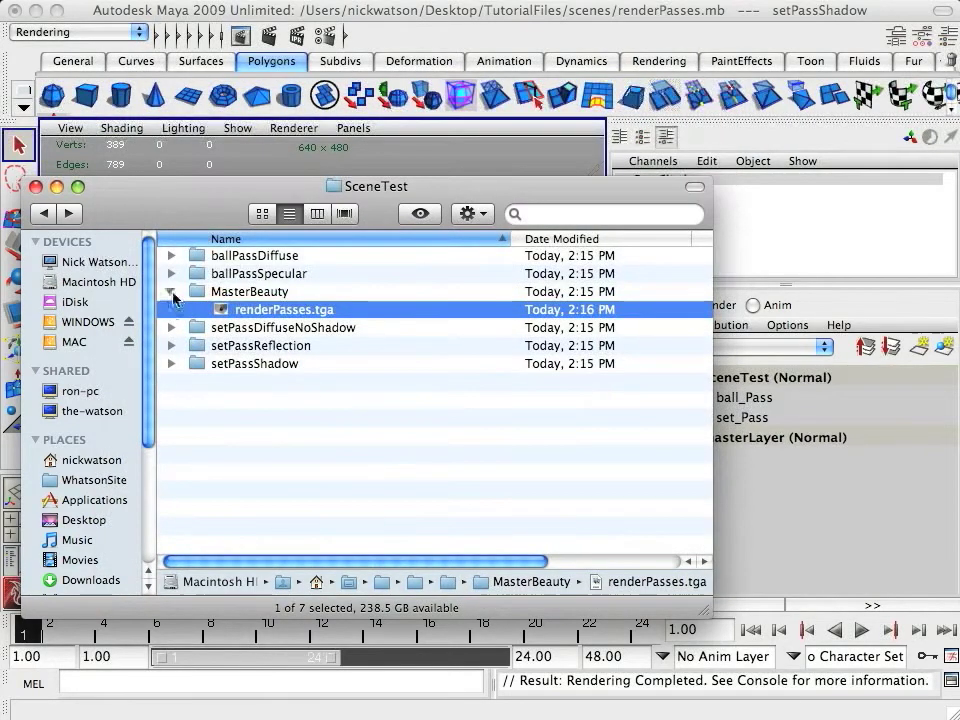
# Expand the ballPassDiffuse, ballPassSpecular, setPassDiffuseNoShadow, setPassReflection and setPassShadow folders.
pyautogui.click(171, 291)
pyautogui.click(170, 255)
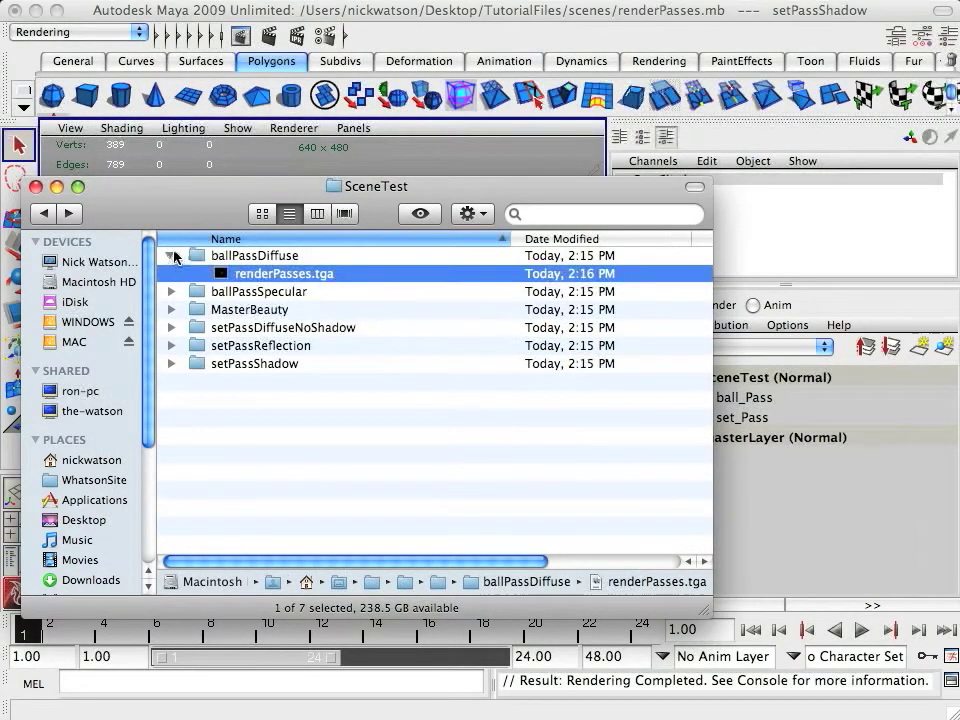
pyautogui.click(170, 255)
pyautogui.click(170, 255)
pyautogui.click(171, 291)
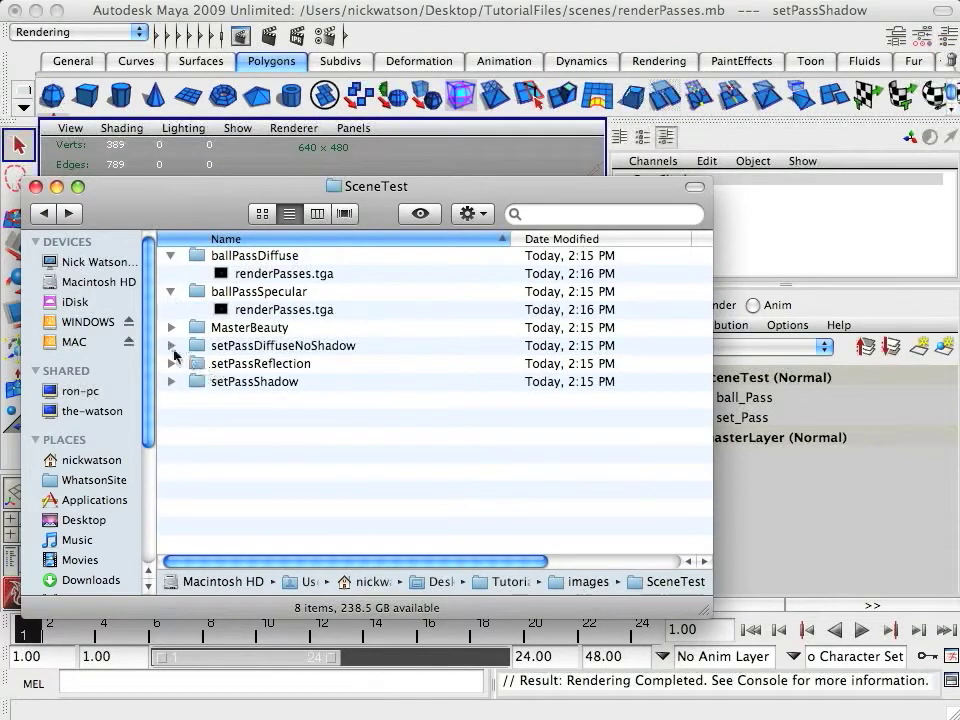
pyautogui.click(171, 345)
pyautogui.click(172, 399)
pyautogui.click(171, 381)
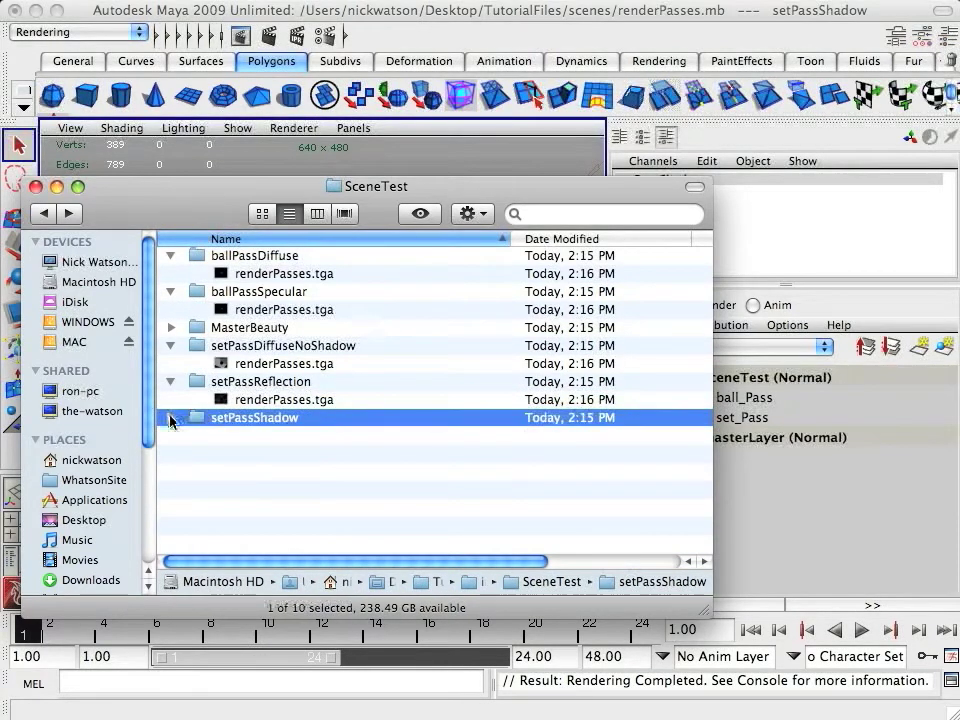
pyautogui.click(171, 417)
# Quick Look the ballPassDiffuse and ballPassSpecular renders.
pyautogui.click(274, 273)
pyautogui.press('space')
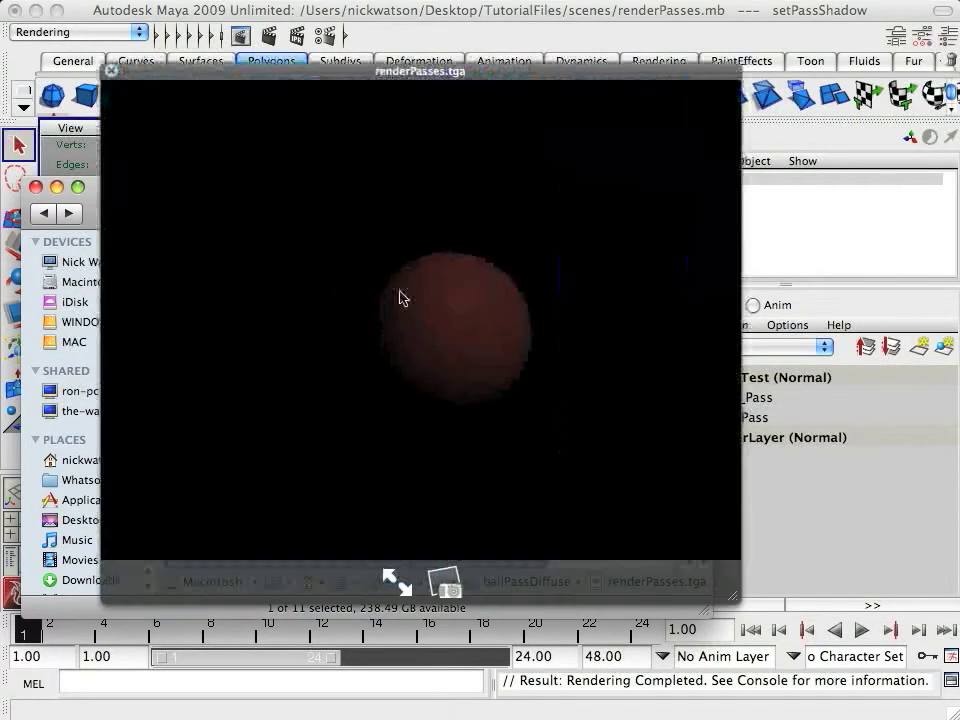
pyautogui.press('space')
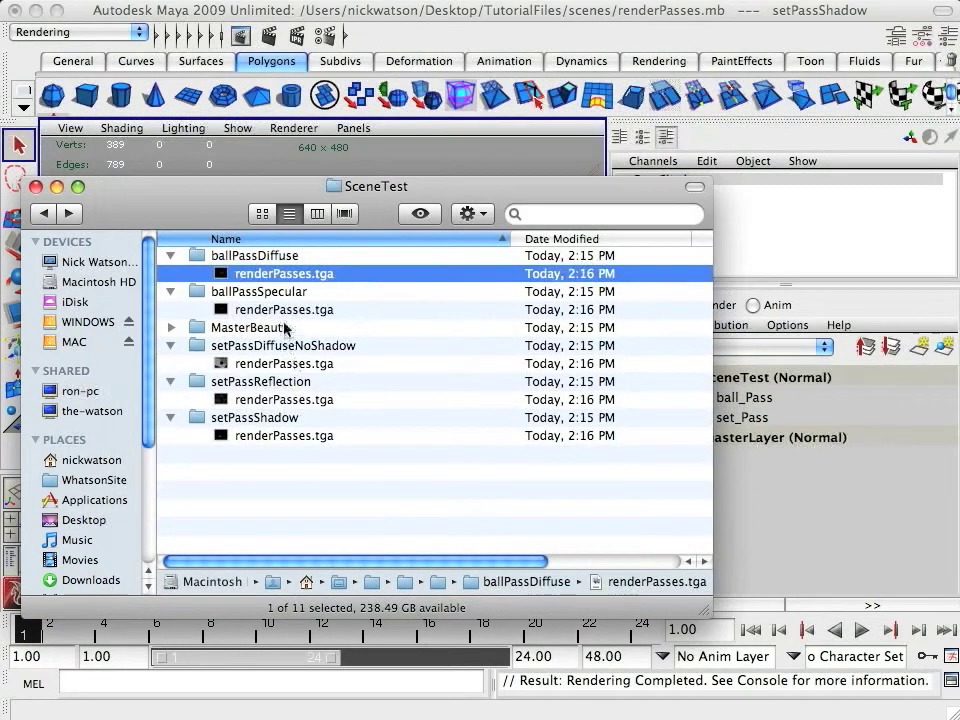
pyautogui.press('Down')
pyautogui.press('Down')
pyautogui.press('space')
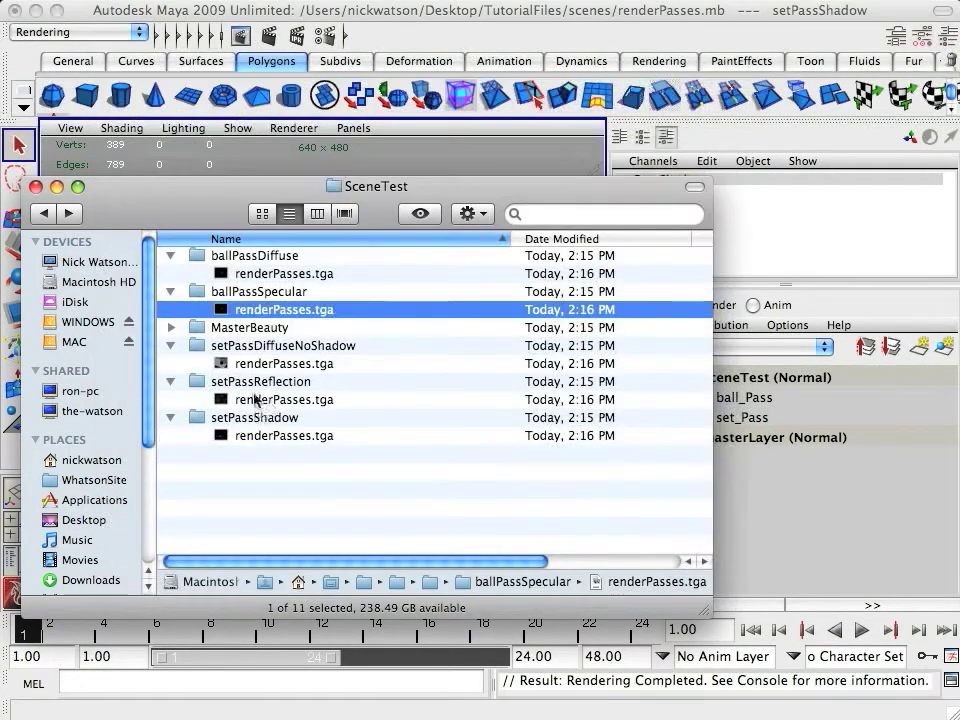
# Preview the setPassReflection, setPassShadow and setPassDiffuseNoShadow renders in turn.
pyautogui.click(272, 399)
pyautogui.press('space')
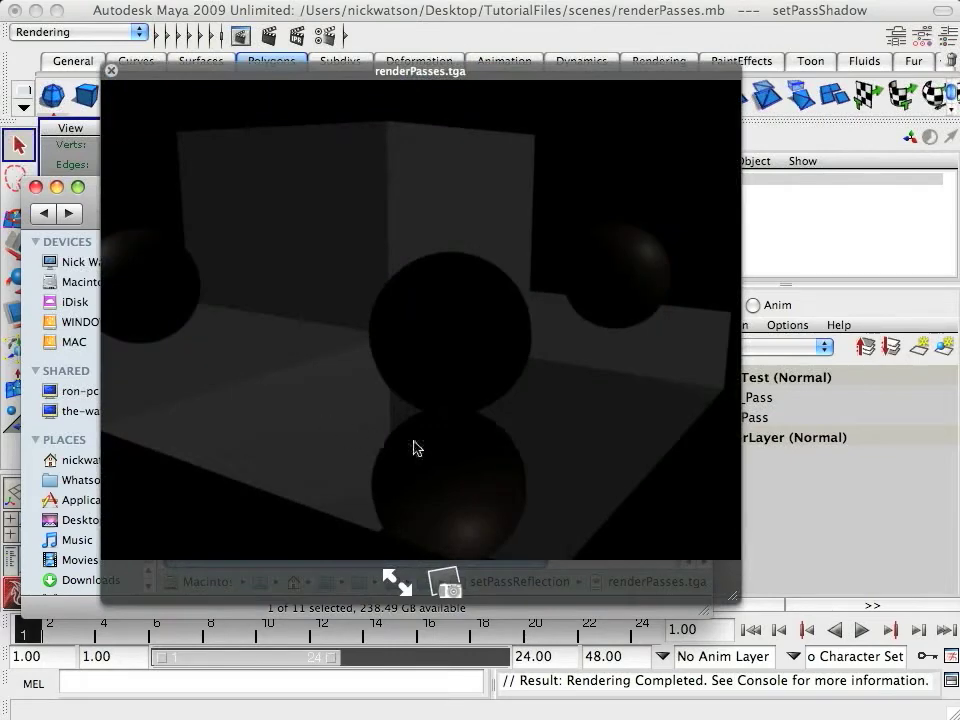
pyautogui.press('space')
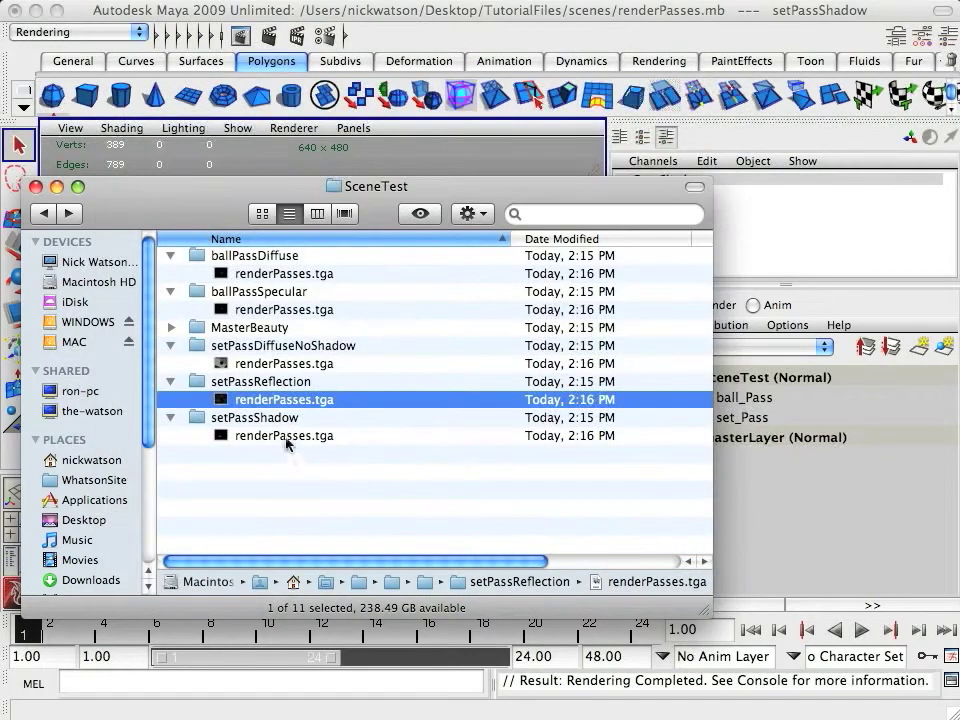
pyautogui.click(285, 438)
pyautogui.press('space')
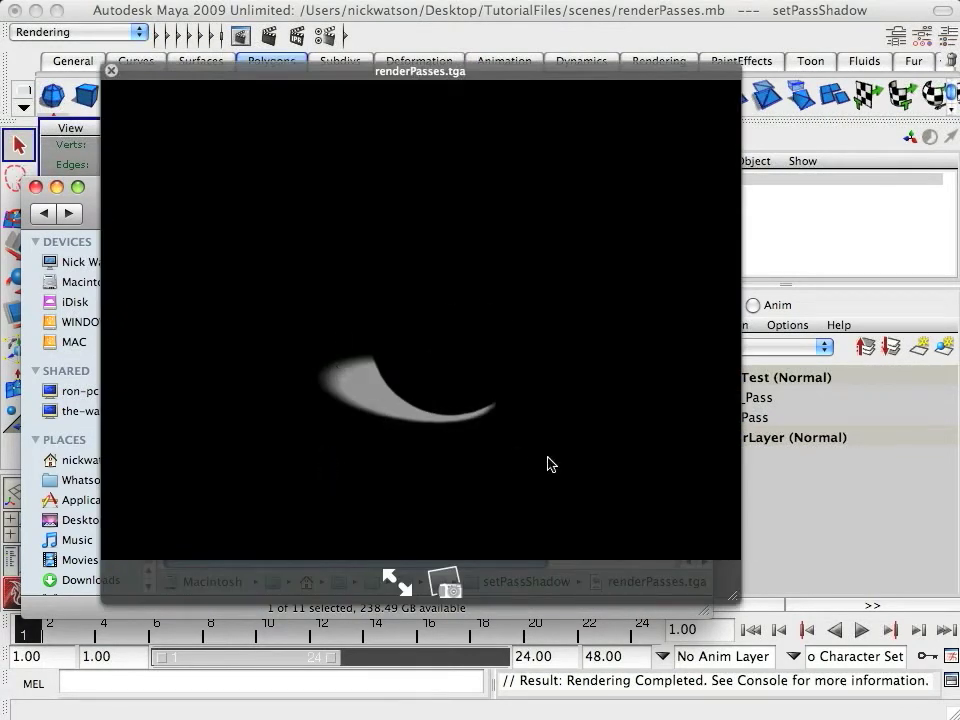
pyautogui.press('space')
pyautogui.click(282, 366)
pyautogui.press('space')
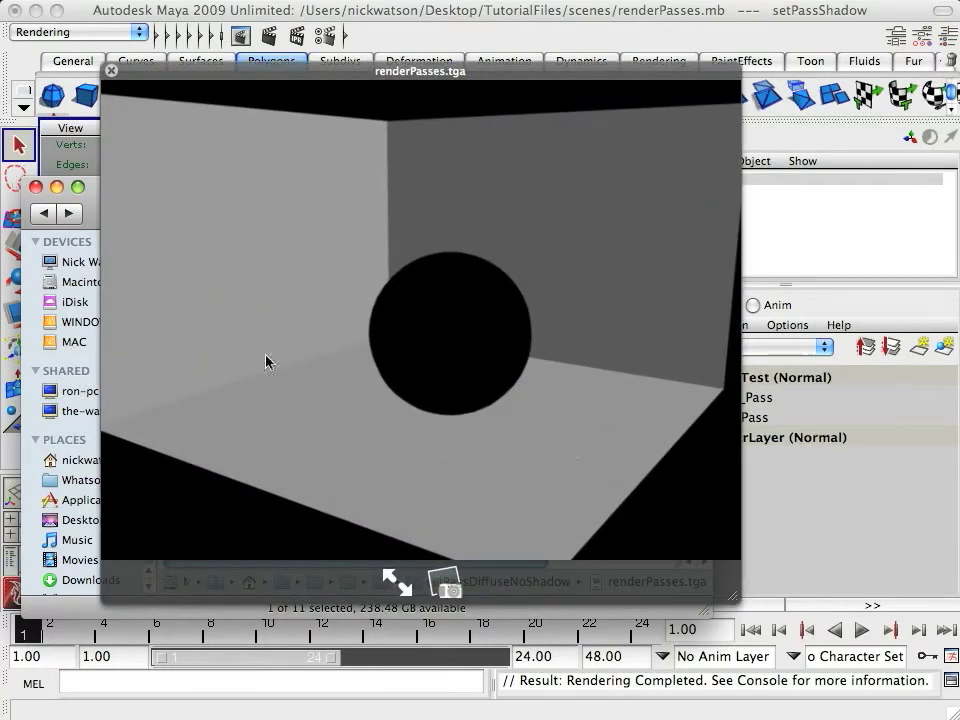
pyautogui.press('space')
# Preview the ballPassDiffuse render once more and close it.
pyautogui.click(497, 435)
pyautogui.click(255, 275)
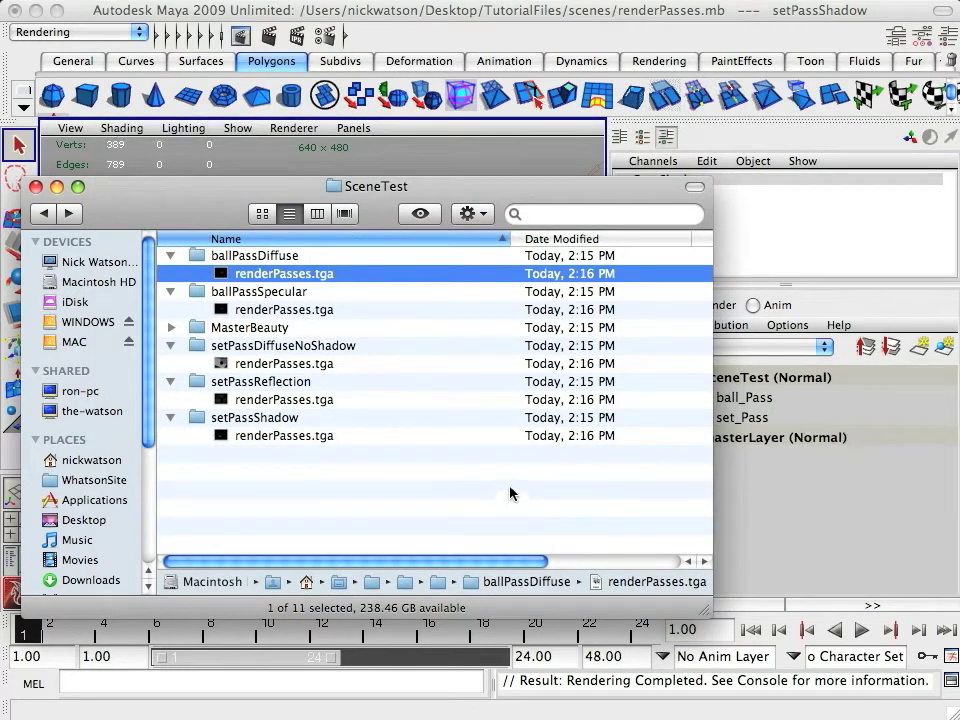
pyautogui.press('space')
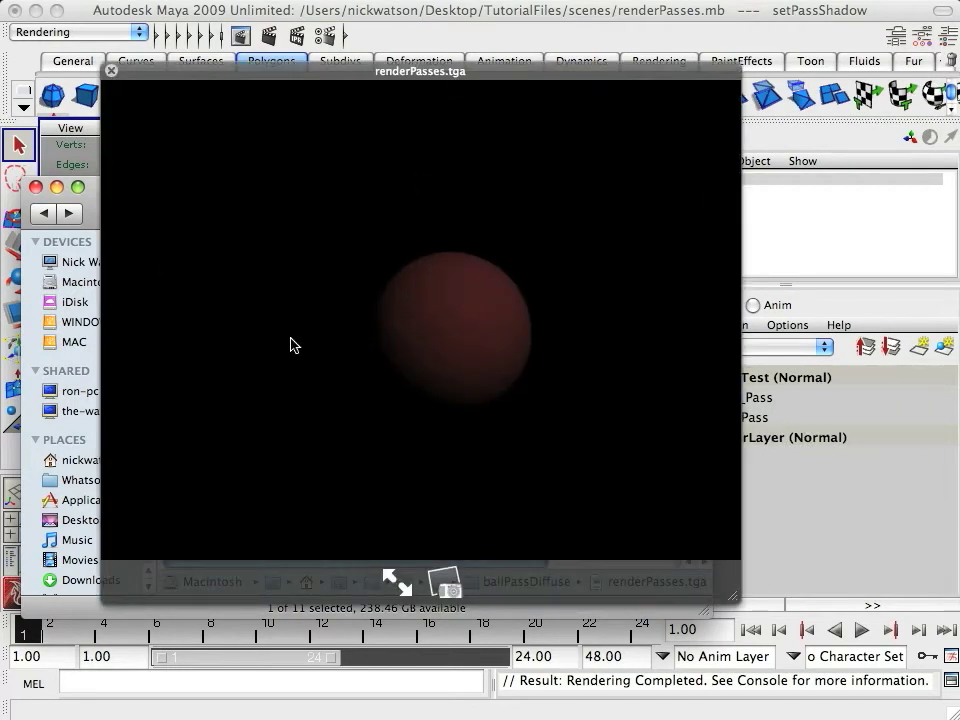
pyautogui.press('space')
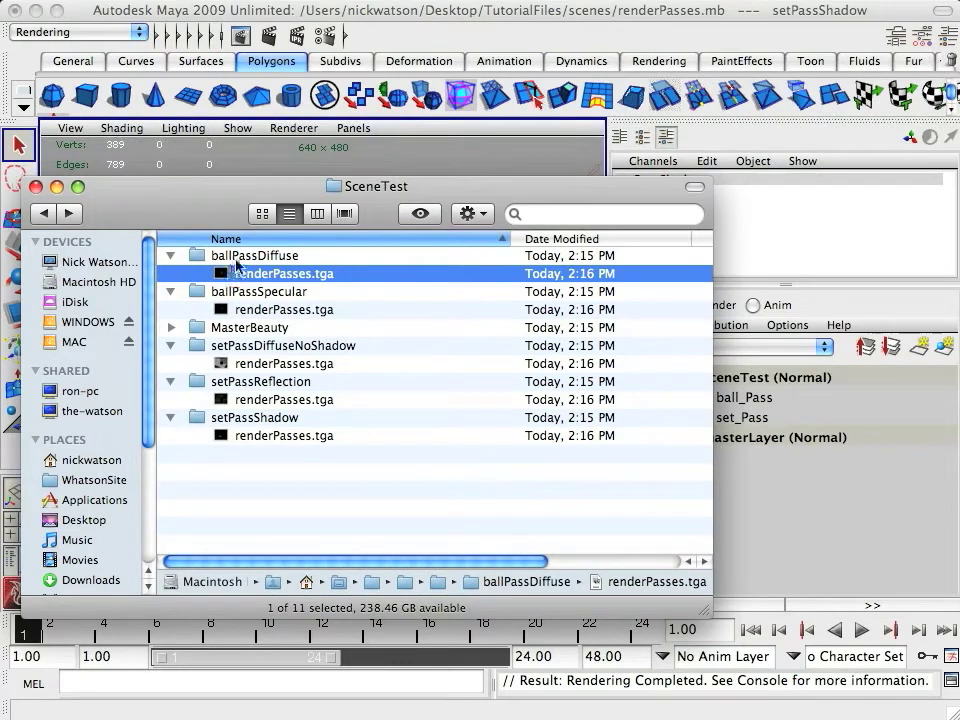
pyautogui.press('Up')
# Set the SceneTest File name prefix to <RenderPass> in the Common tab.
pyautogui.click(36, 166)
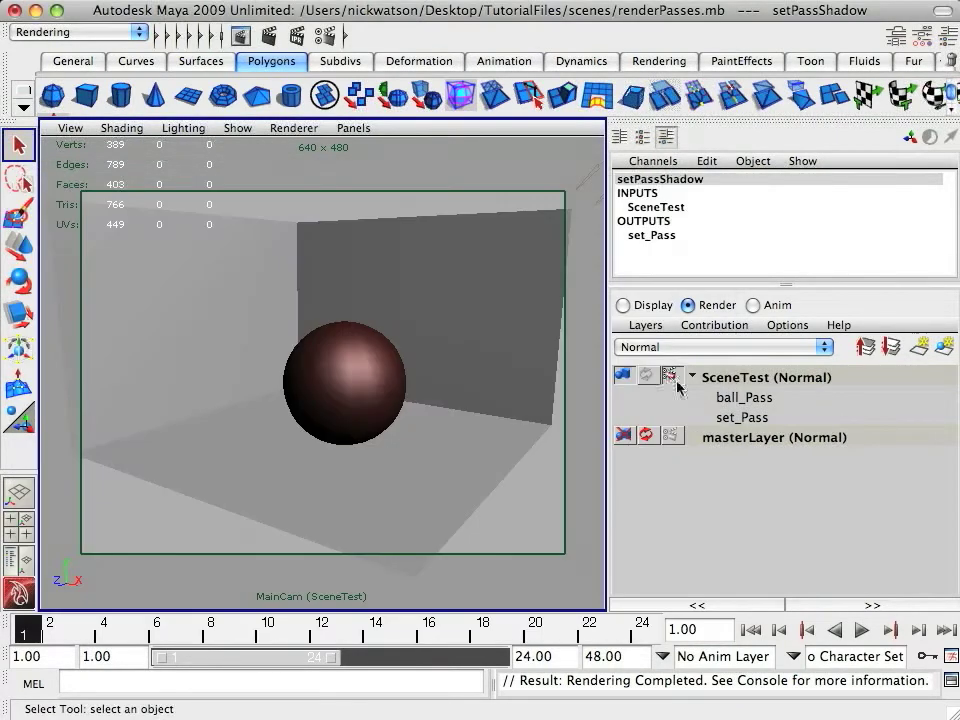
pyautogui.click(672, 378)
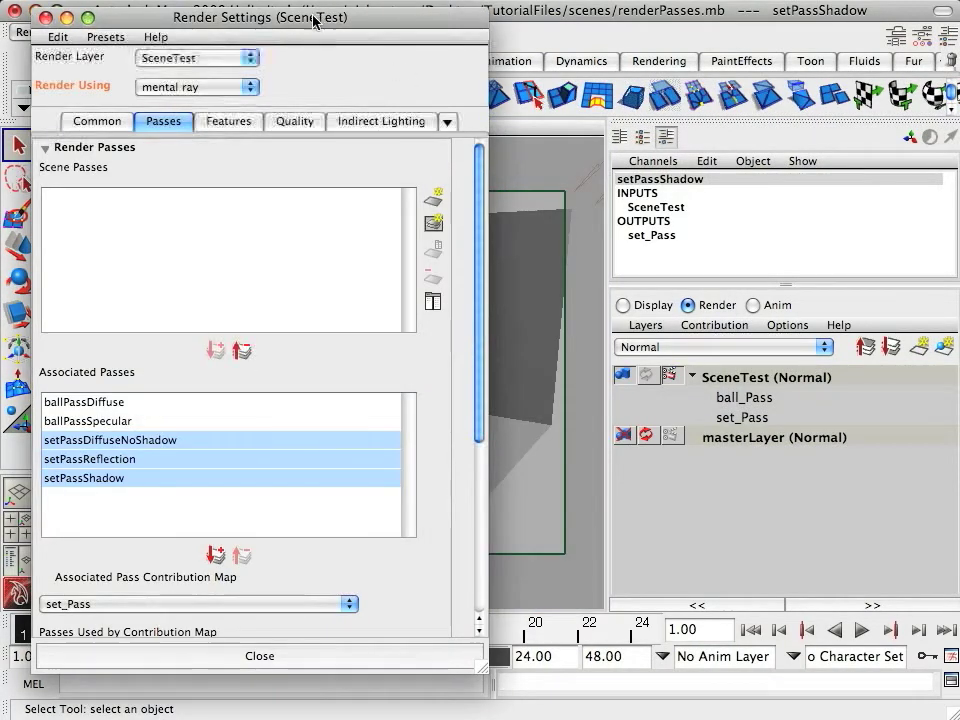
pyautogui.moveTo(317, 19); pyautogui.dragTo(422, 19)
pyautogui.click(205, 124)
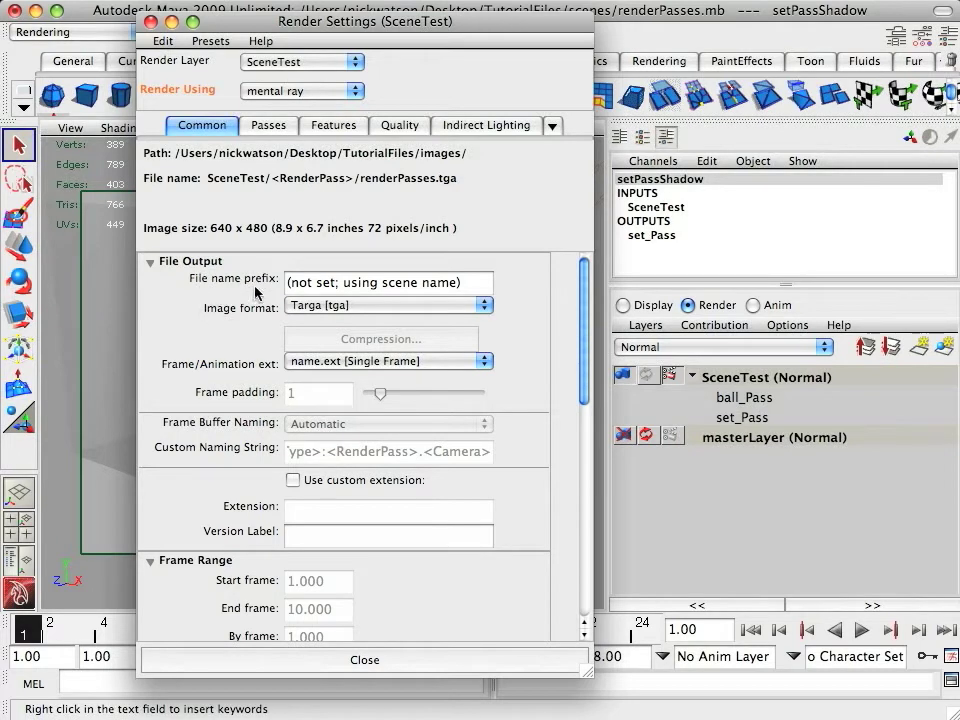
pyautogui.click(476, 281)
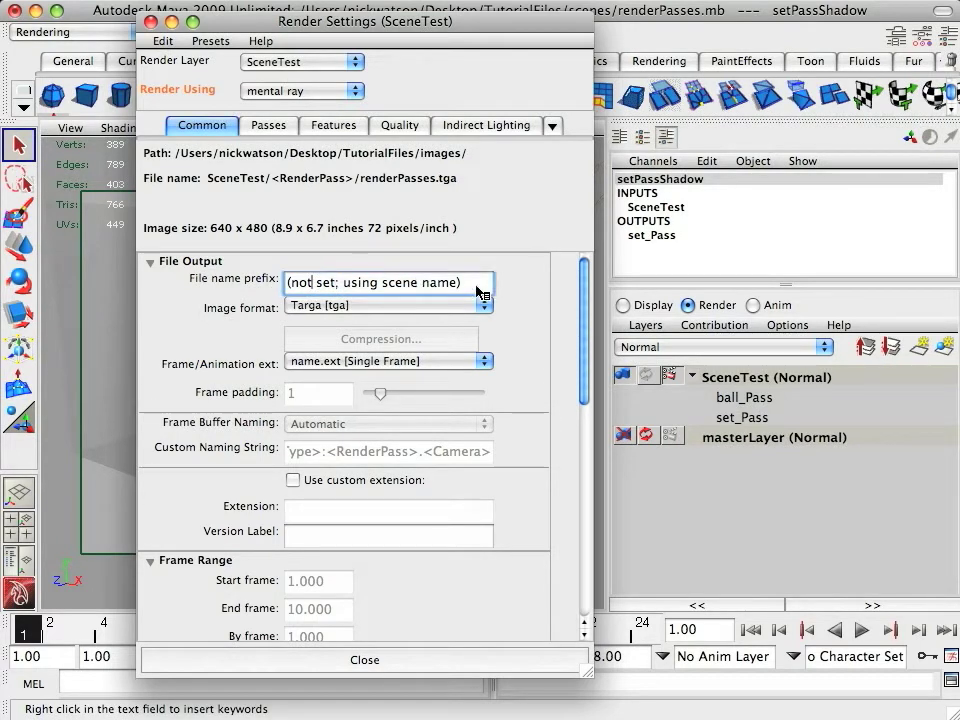
pyautogui.write('<RenderPass>')
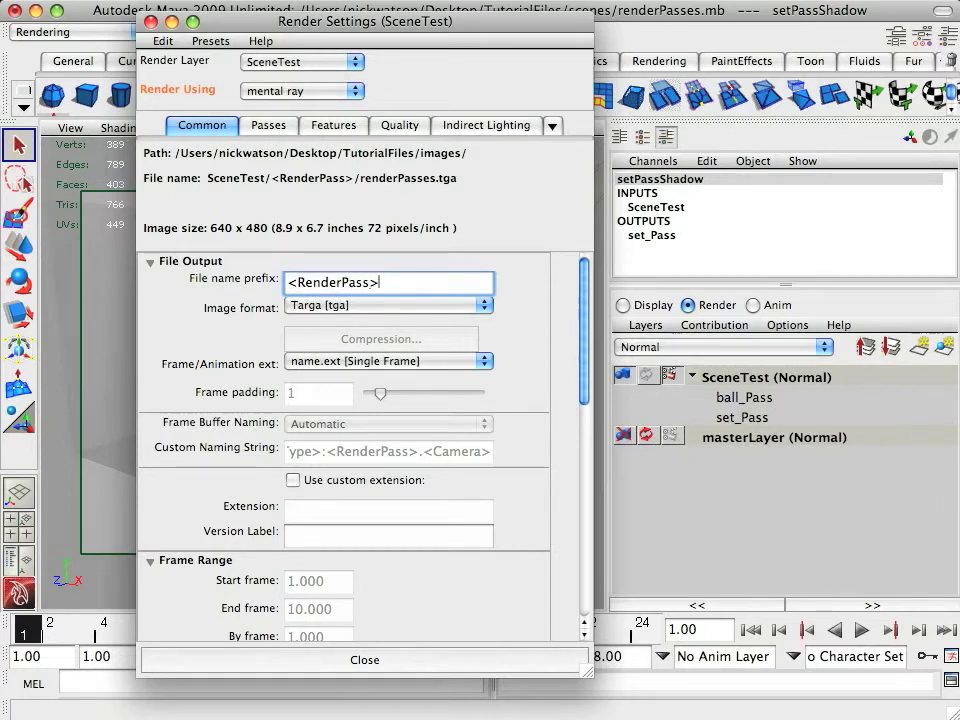
pyautogui.press('Return')
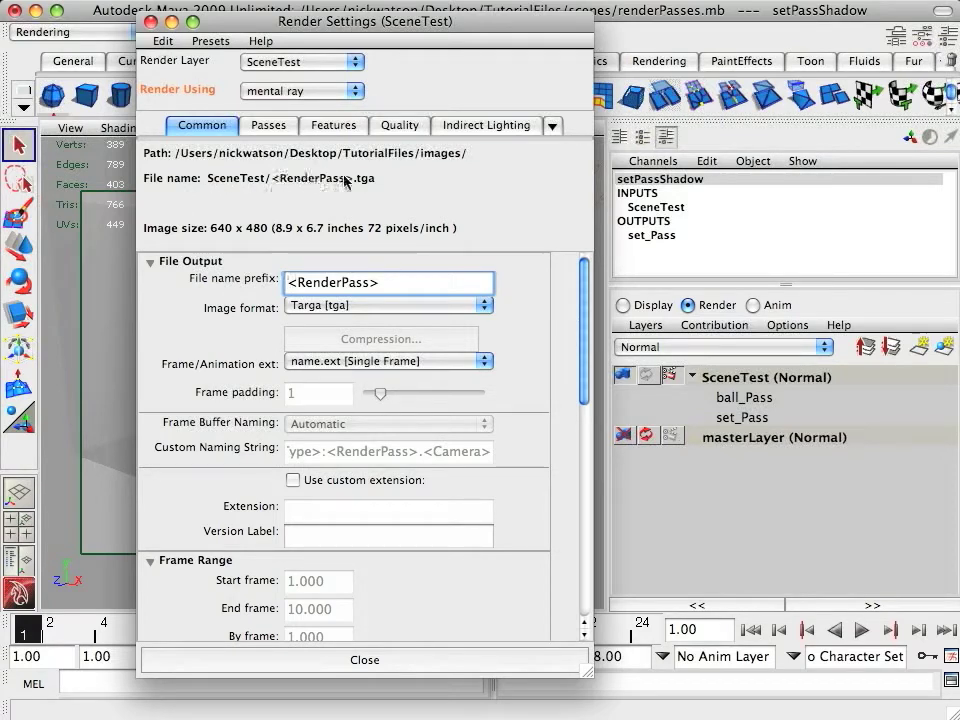
# Recheck the file name prefix, then review the associated passes in the Passes tab.
pyautogui.click(268, 125)
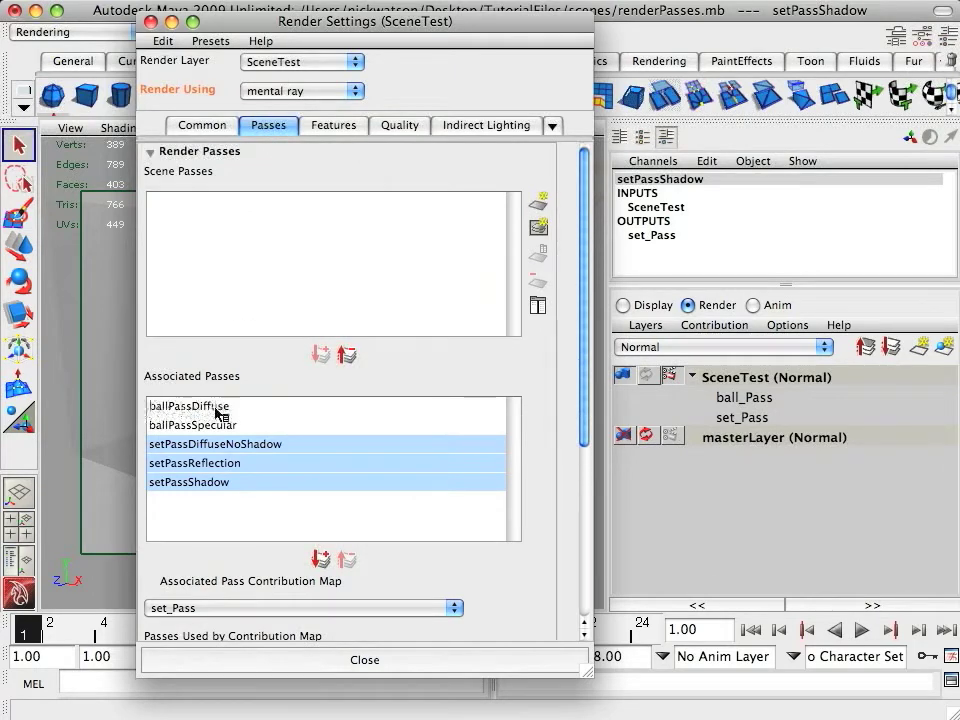
pyautogui.click(203, 125)
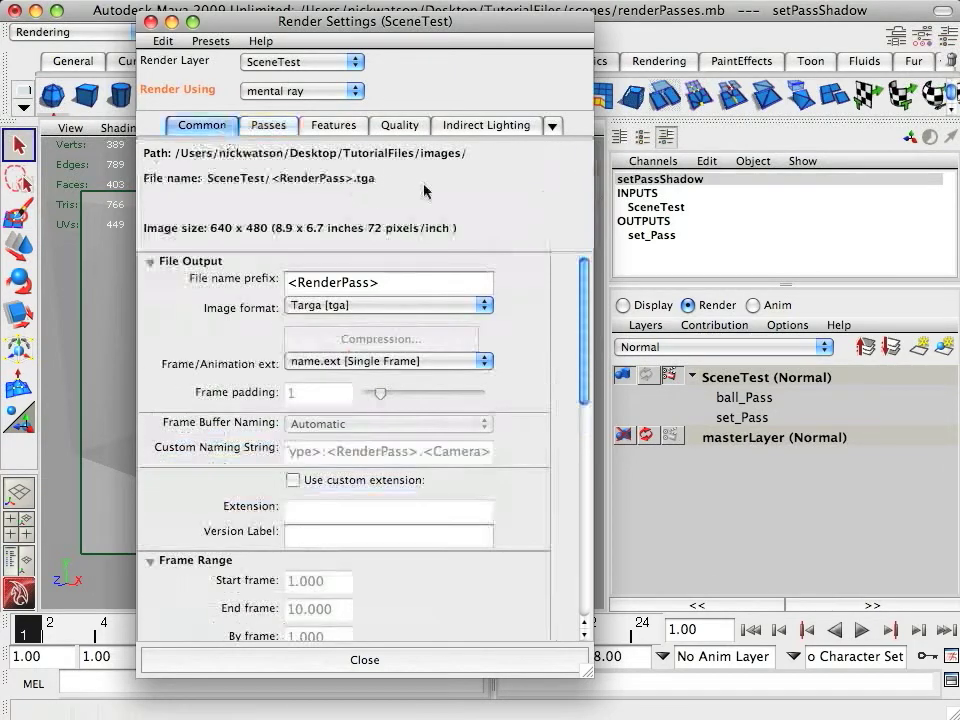
pyautogui.click(390, 284)
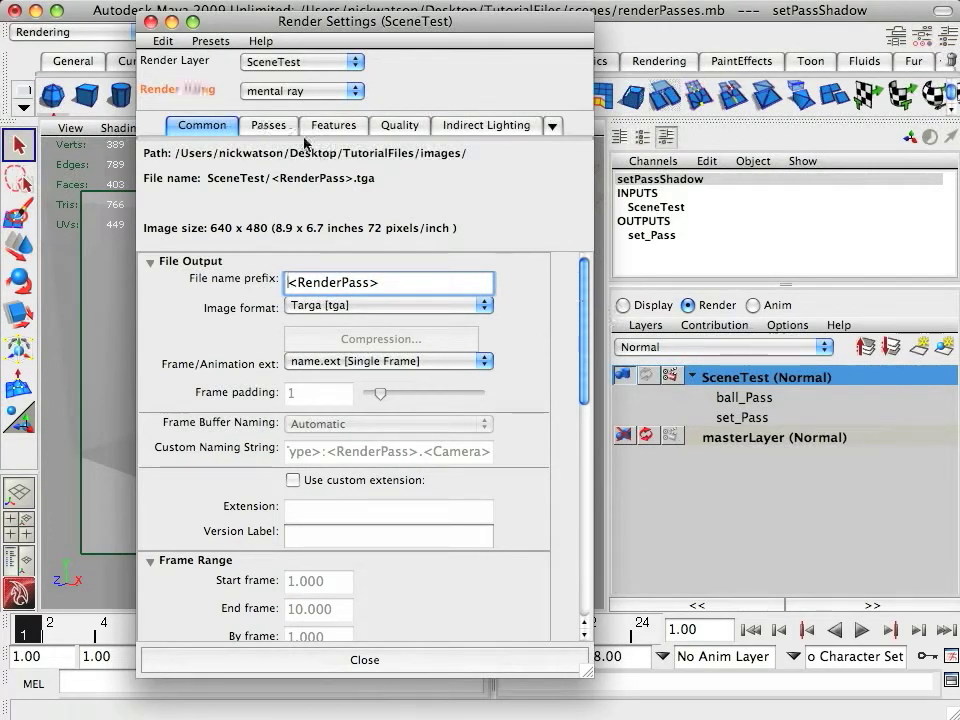
pyautogui.click(266, 126)
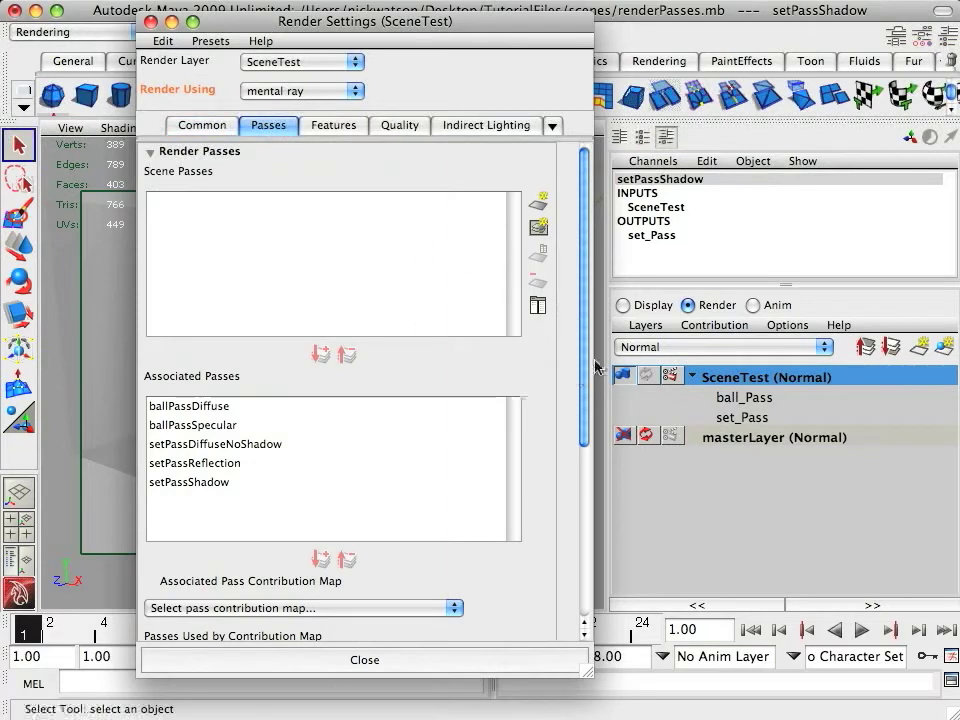
pyautogui.scroll(-5, 585, 381)
pyautogui.scroll(-1, 587, 456)
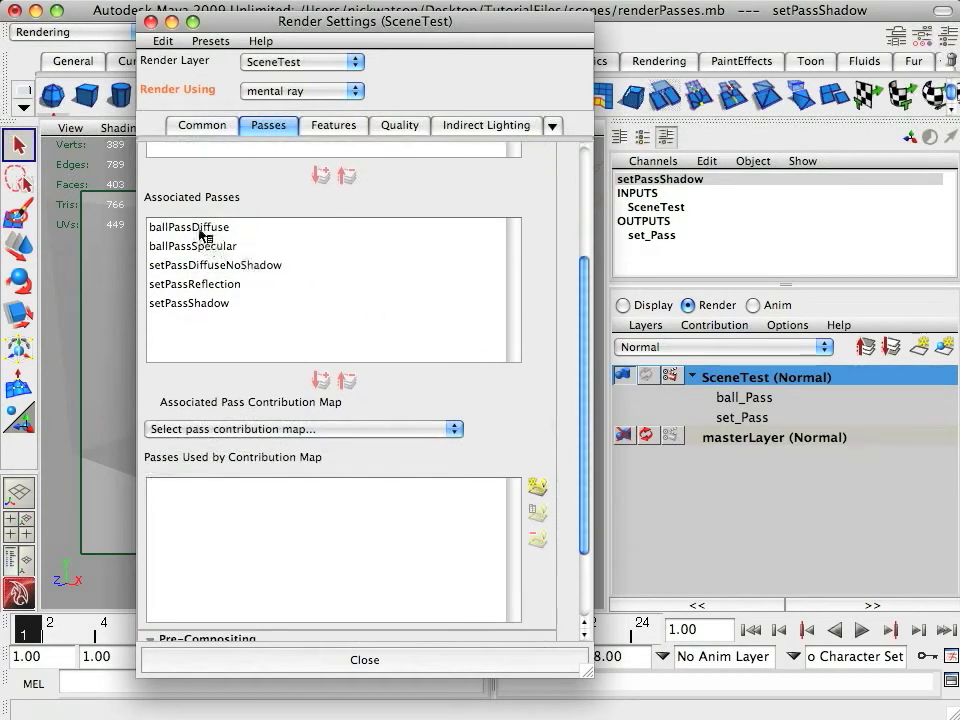
# Set ballPassDiffuse and ballPassSpecular to 4 channels.
pyautogui.doubleClick(196, 227)
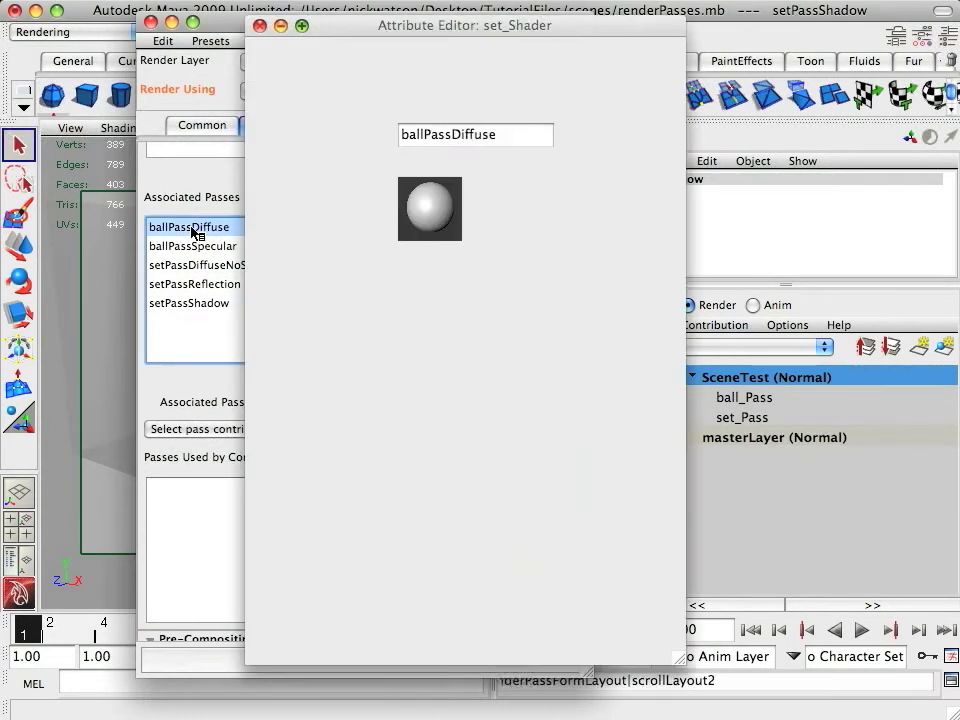
pyautogui.click(597, 275)
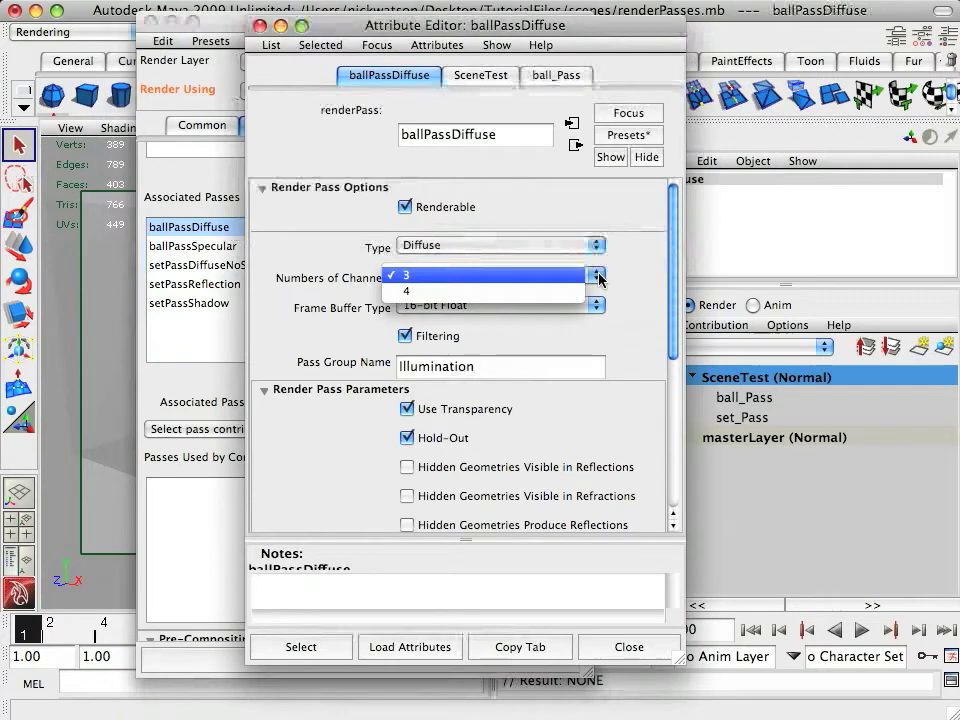
pyautogui.click(400, 278)
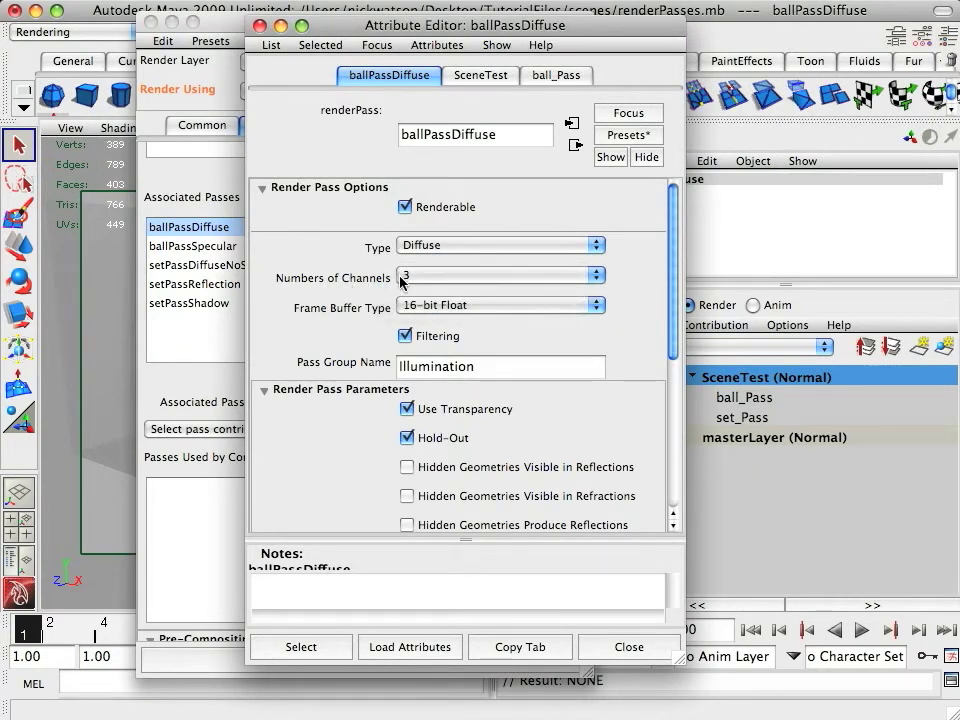
pyautogui.click(430, 277)
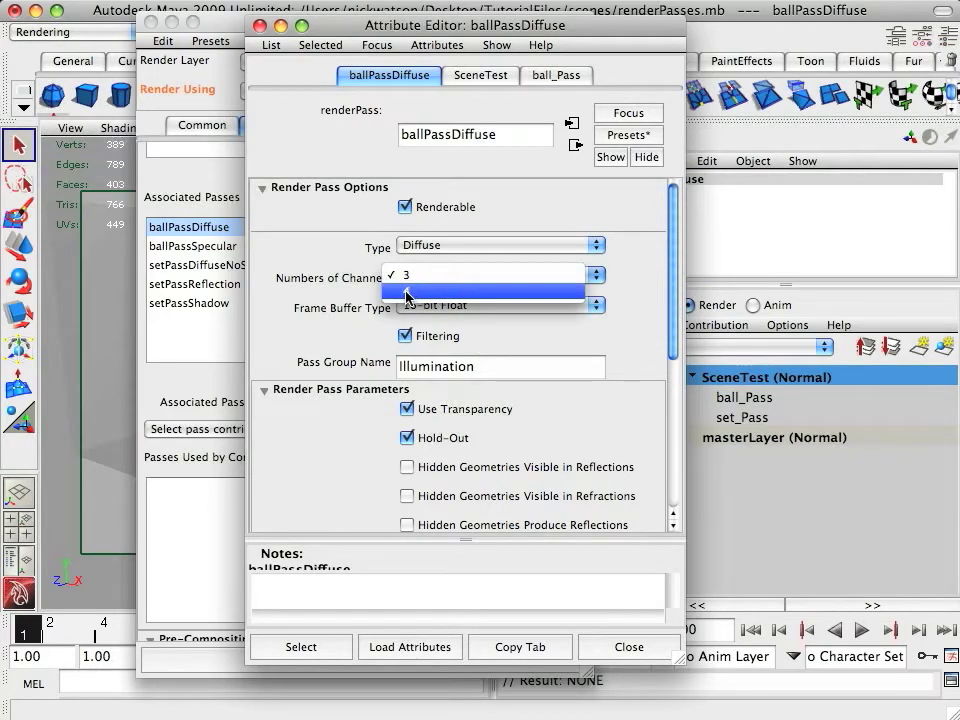
pyautogui.click(407, 294)
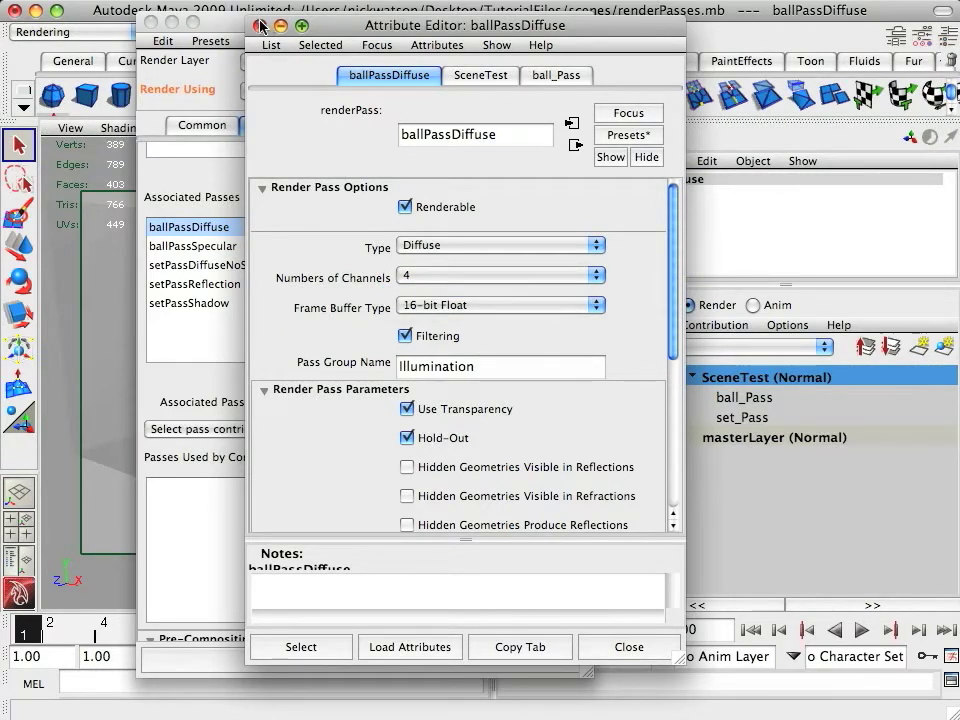
pyautogui.click(200, 21)
pyautogui.click(175, 246)
pyautogui.click(407, 275)
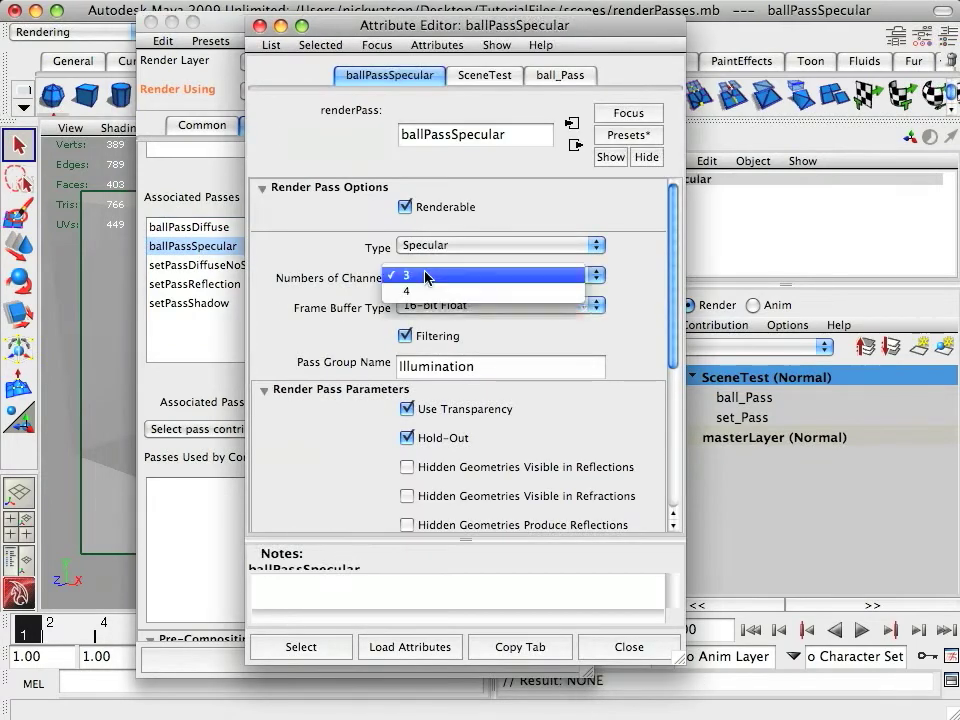
pyautogui.click(393, 290)
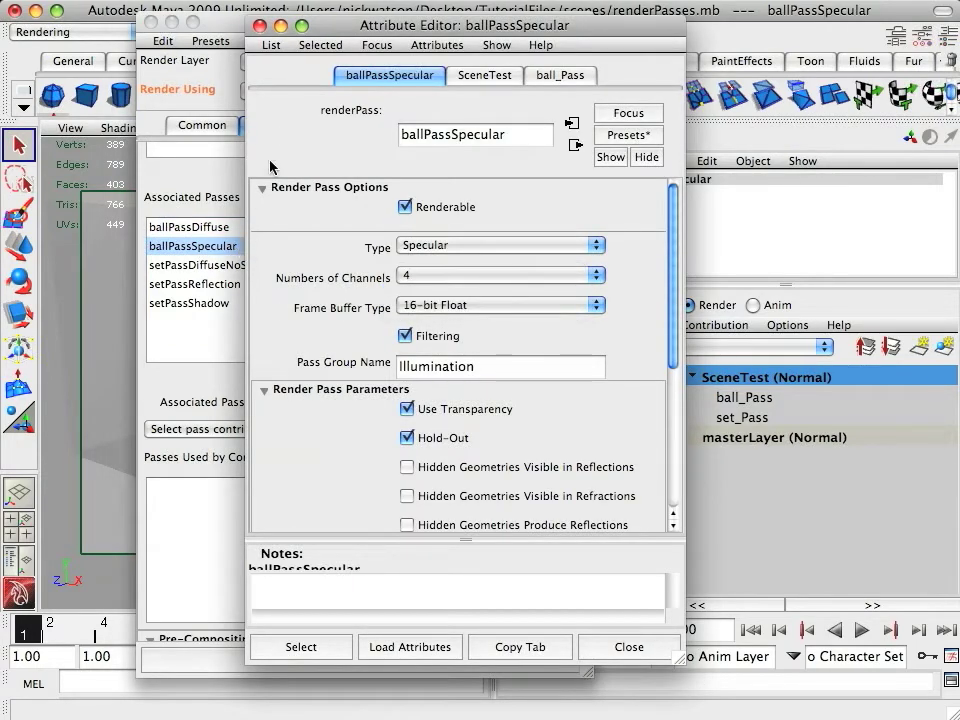
# Set setPassDiffuseNoShadow and setPassReflection to 4 channels.
pyautogui.click(259, 25)
pyautogui.click(232, 266)
pyautogui.click(413, 275)
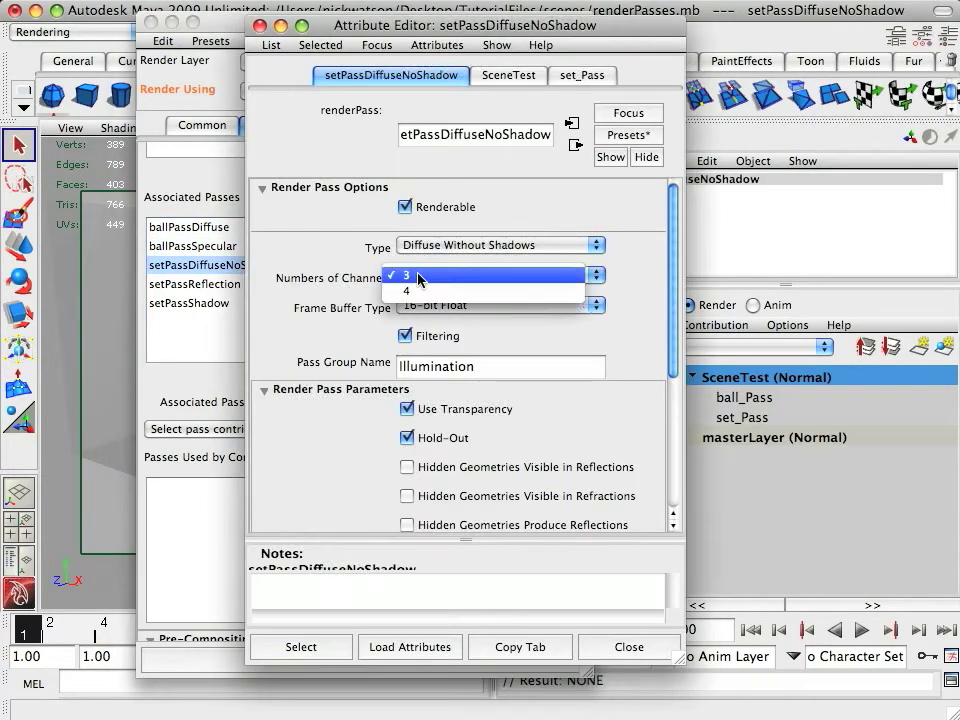
pyautogui.click(400, 291)
pyautogui.click(227, 284)
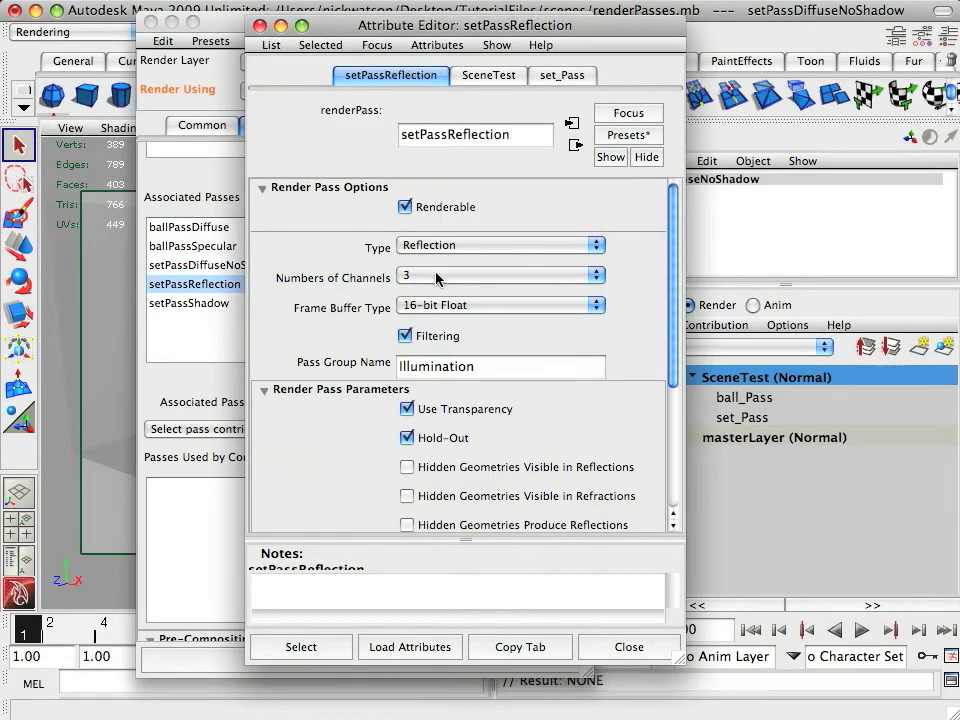
pyautogui.click(435, 276)
pyautogui.click(420, 292)
# Close the Attribute Editor and Render Settings, then marquee-select the ball and set.
pyautogui.click(259, 26)
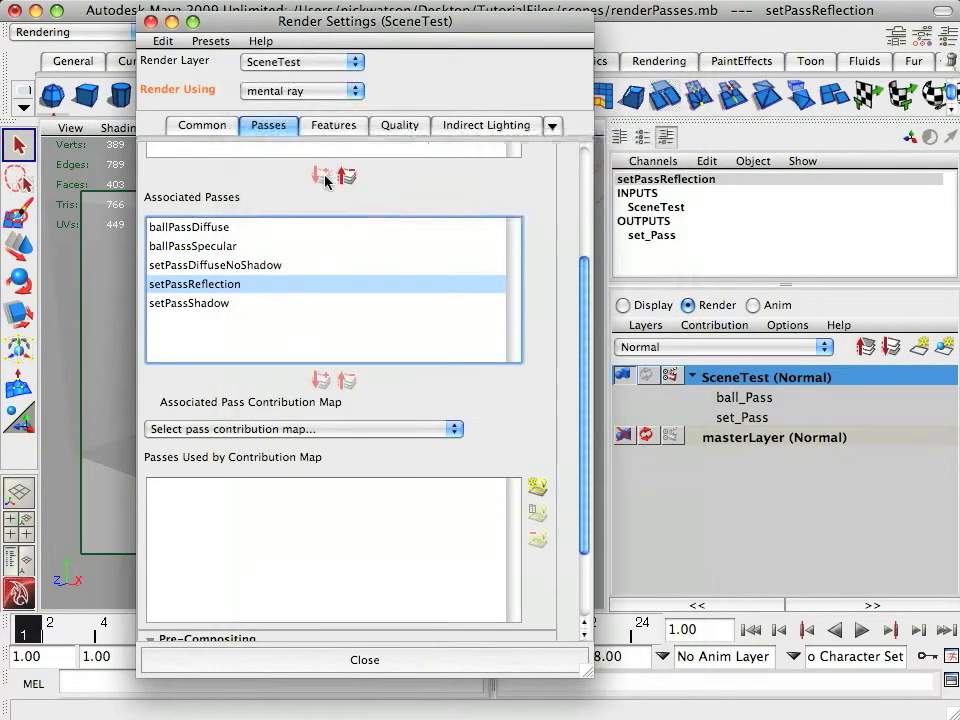
pyautogui.click(151, 23)
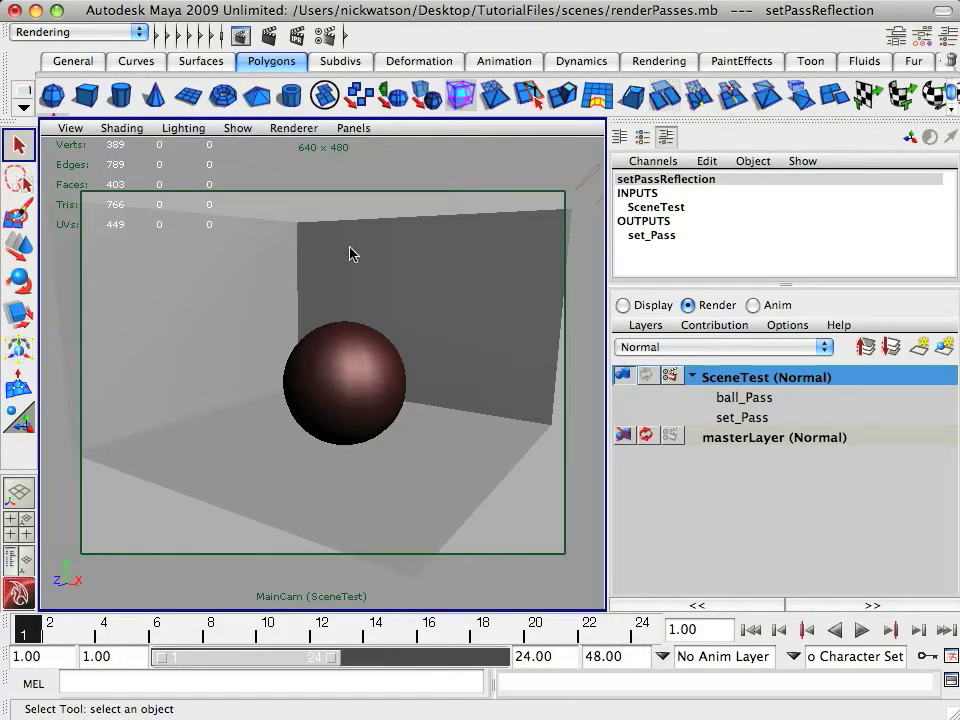
pyautogui.moveTo(262, 209); pyautogui.dragTo(450, 455)
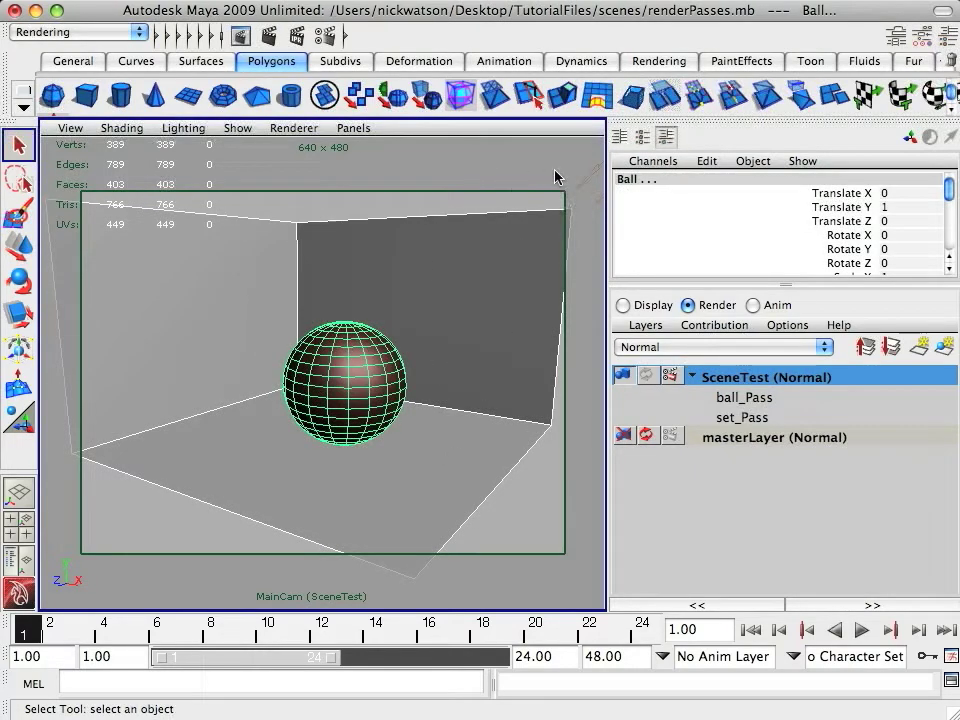
# Create a render layer from ball, set and MainLight named 'Shadow_Pass' and open its attributes.
pyautogui.keyDown('shift'); pyautogui.click(575, 204); pyautogui.keyUp('shift')
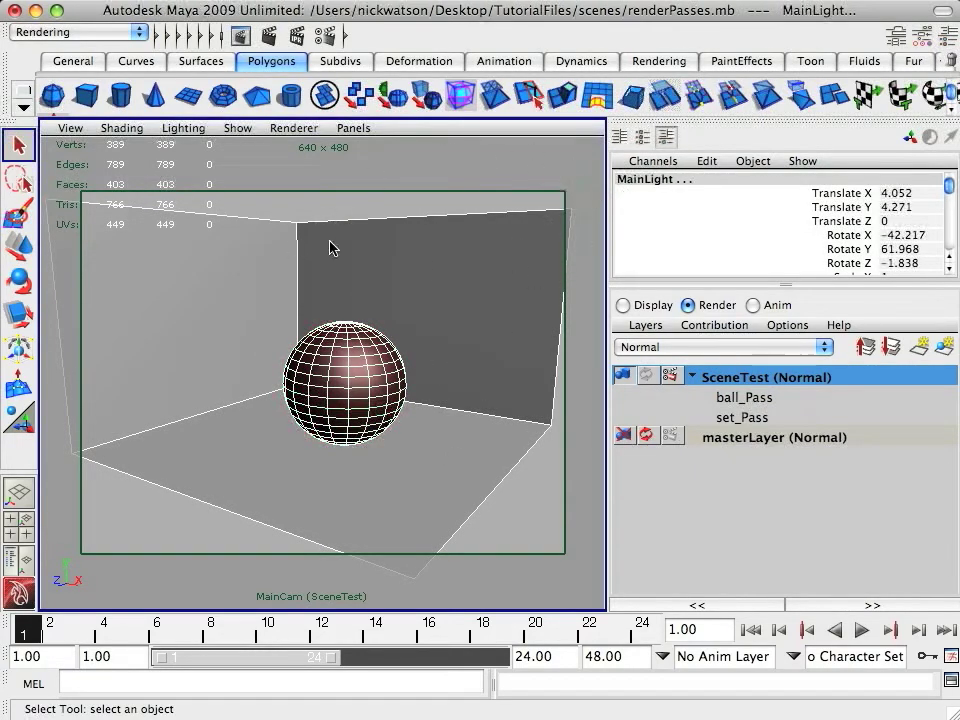
pyautogui.click(947, 353)
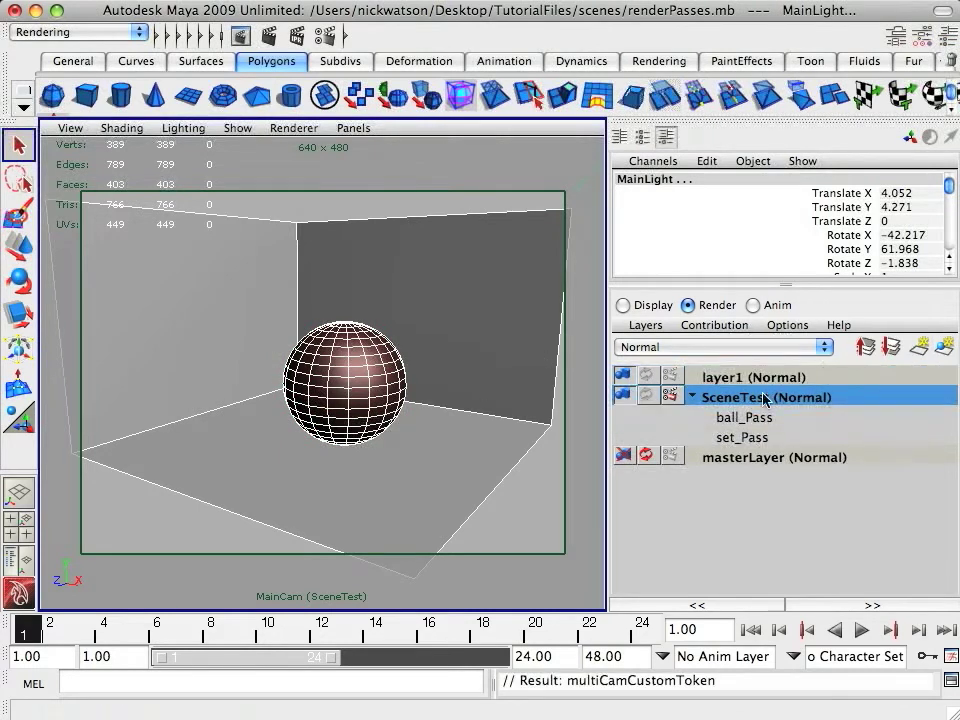
pyautogui.doubleClick(790, 378)
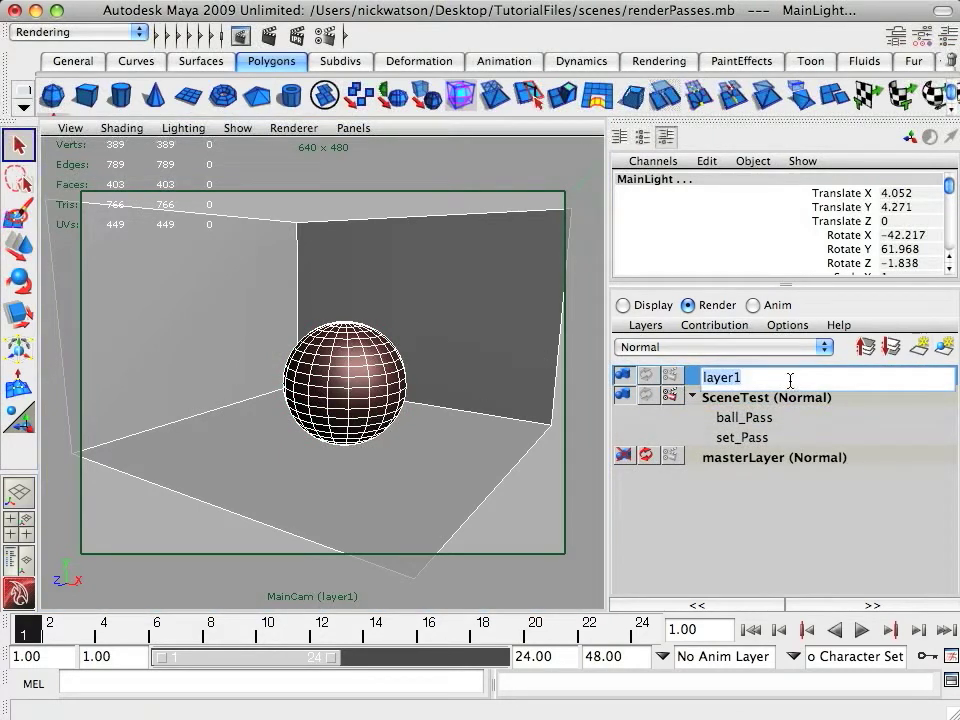
pyautogui.write('Sha')
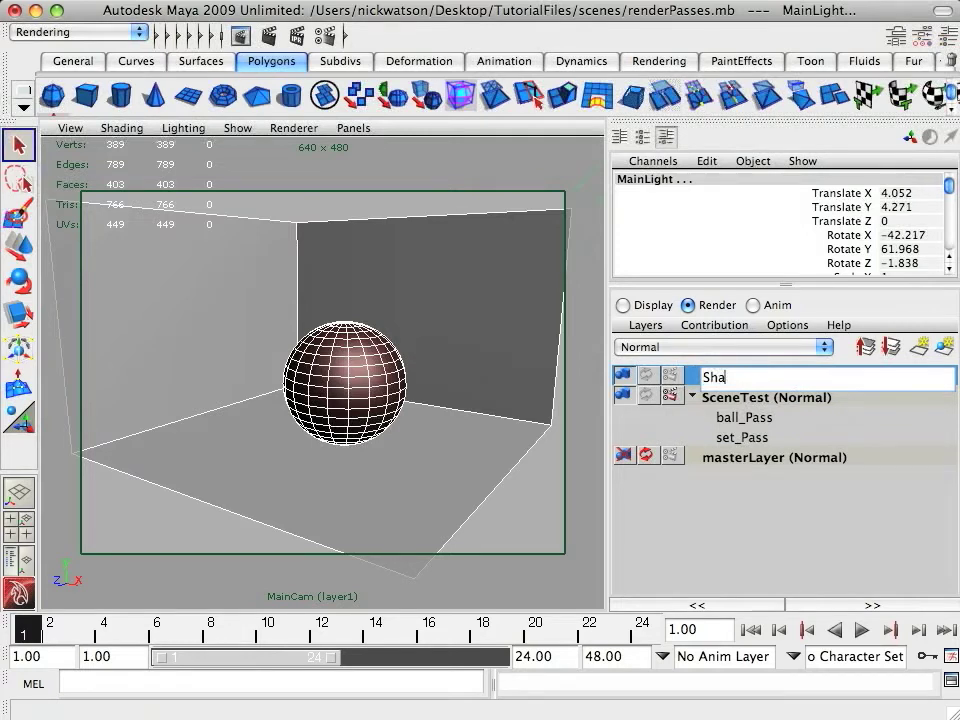
pyautogui.write('dow_Pass')
pyautogui.press('Return')
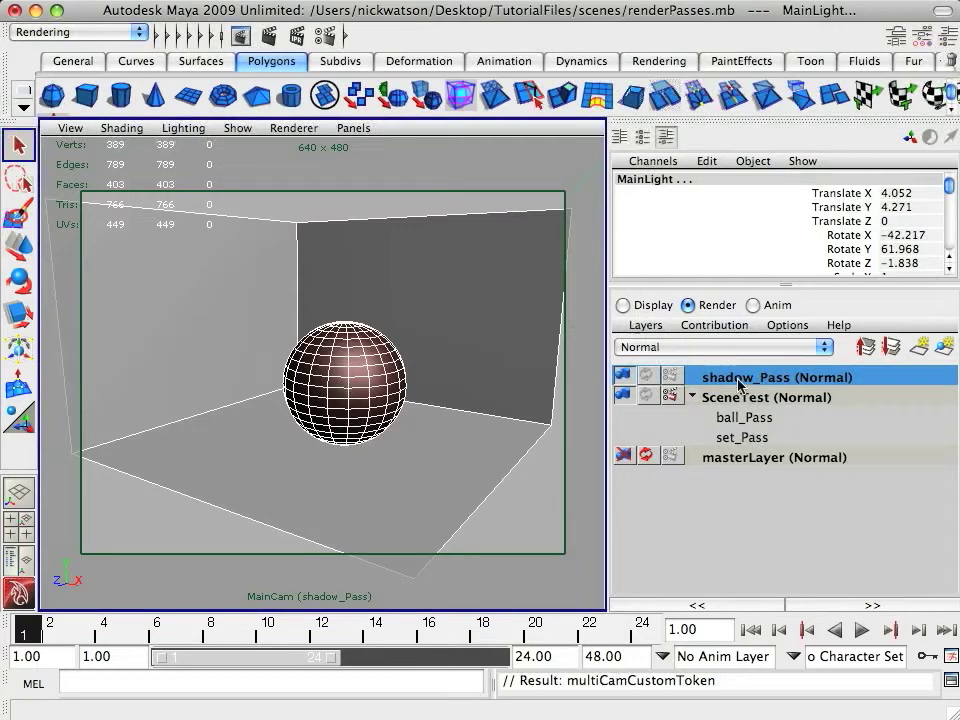
pyautogui.click(650, 326)
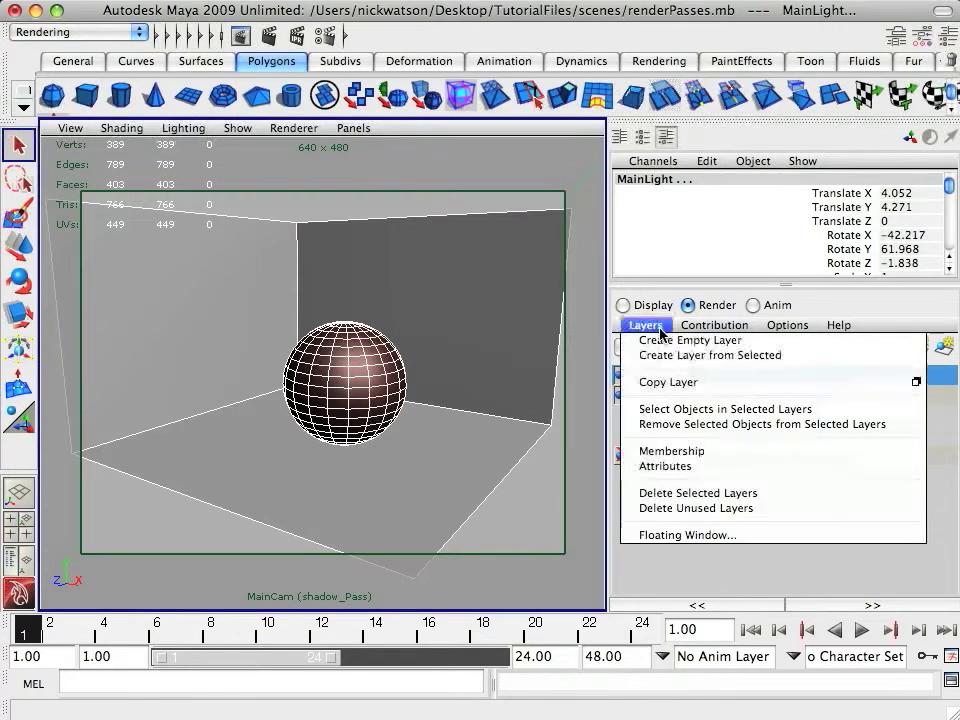
pyautogui.click(661, 470)
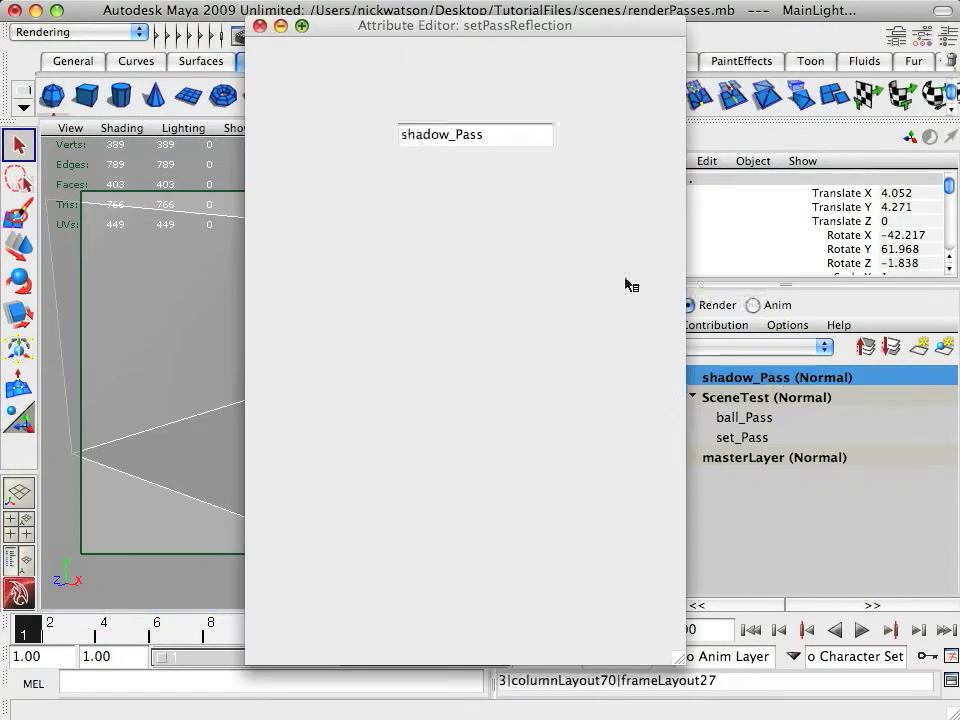
# In shadow_Pass's Render Pass Options, enable Shadow and disable Beauty.
pyautogui.moveTo(666, 279); pyautogui.dragTo(674, 468)
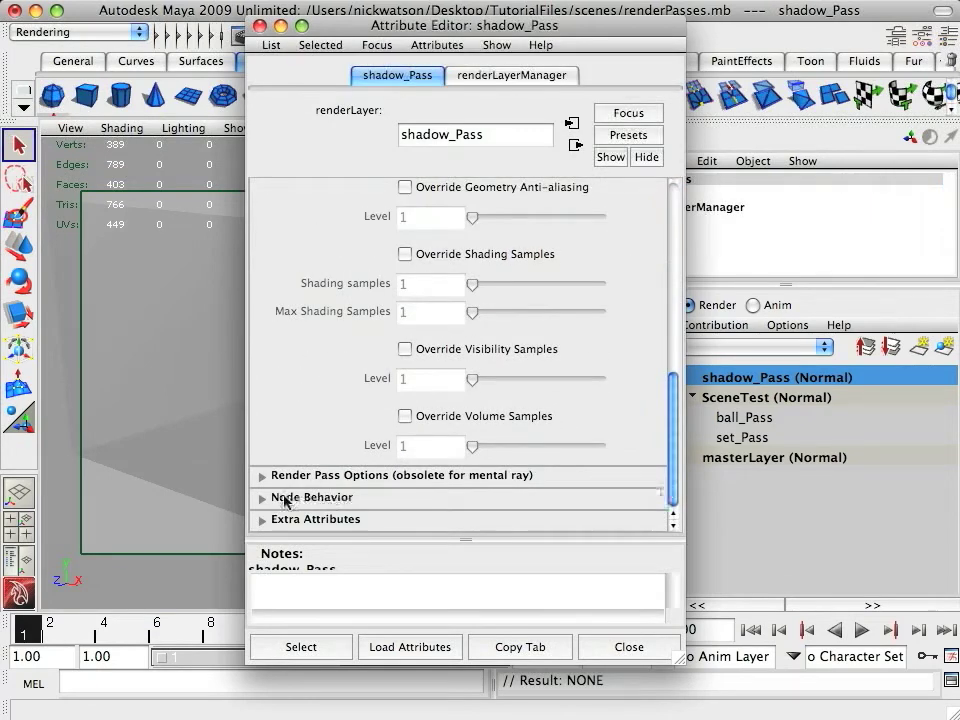
pyautogui.click(264, 477)
pyautogui.scroll(-2, 438, 520)
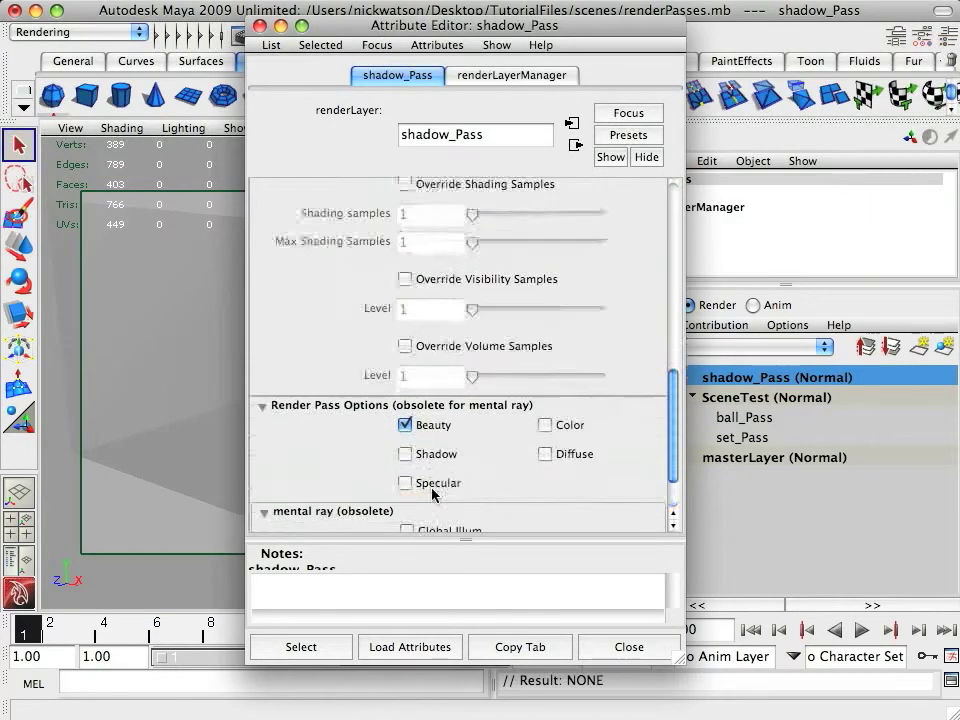
pyautogui.click(440, 444)
pyautogui.click(405, 414)
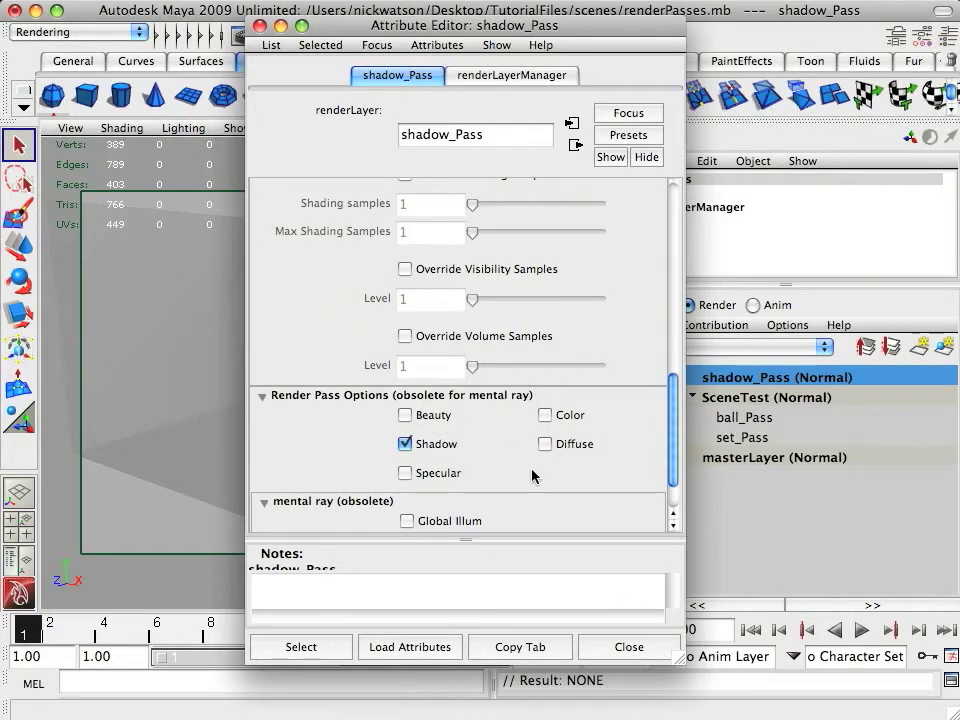
# Close the layer attributes and start a batch render from the hotbox Render menu.
pyautogui.click(621, 645)
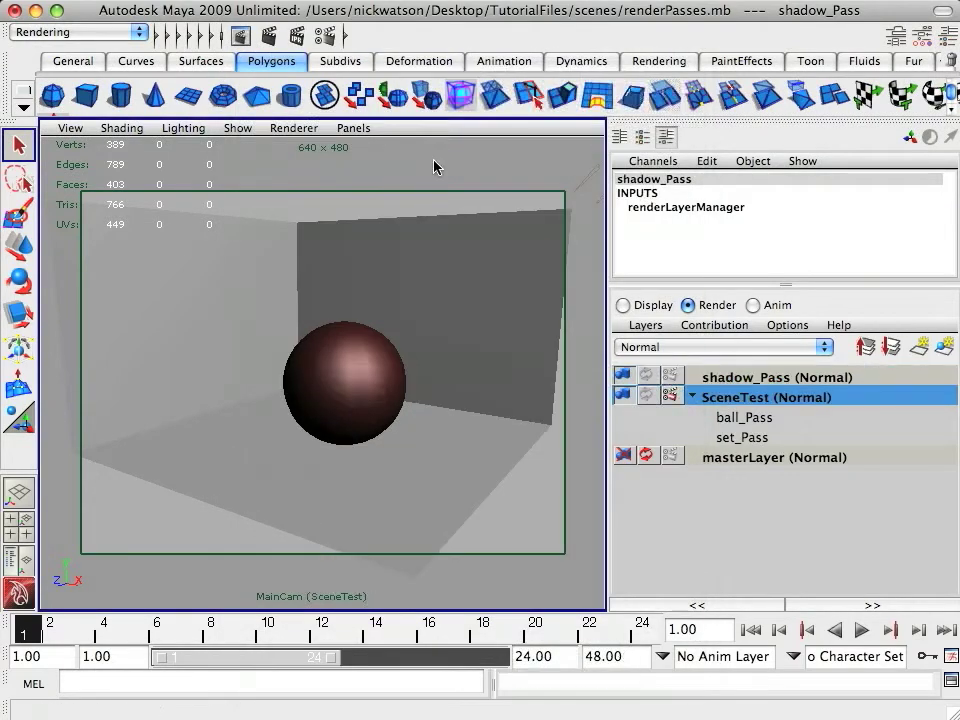
pyautogui.press('space')
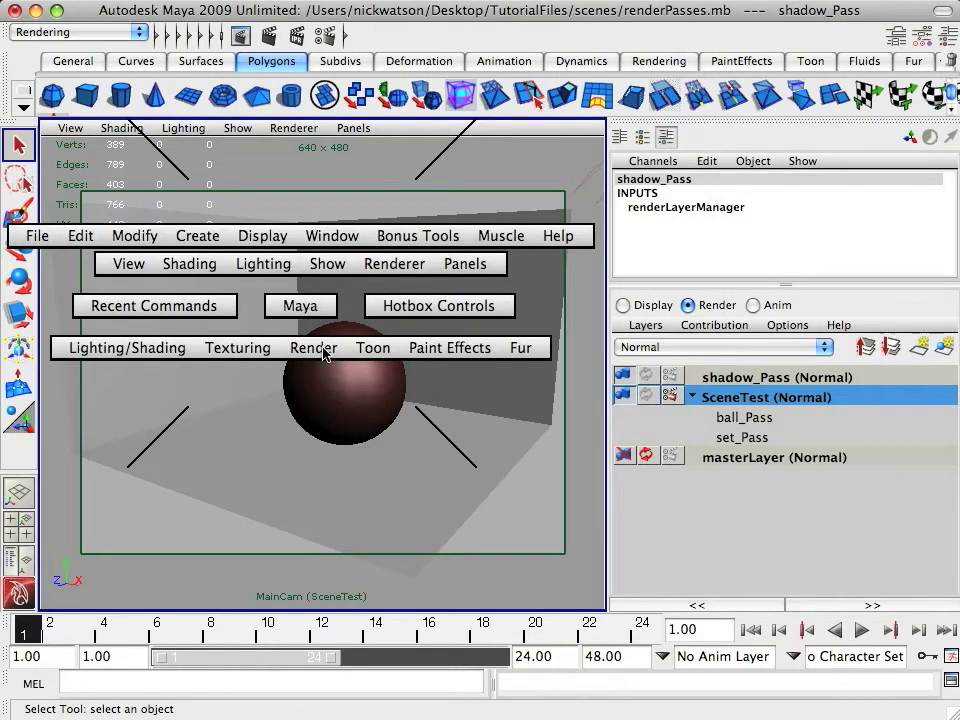
pyautogui.moveTo(312, 347); pyautogui.dragTo(352, 518)
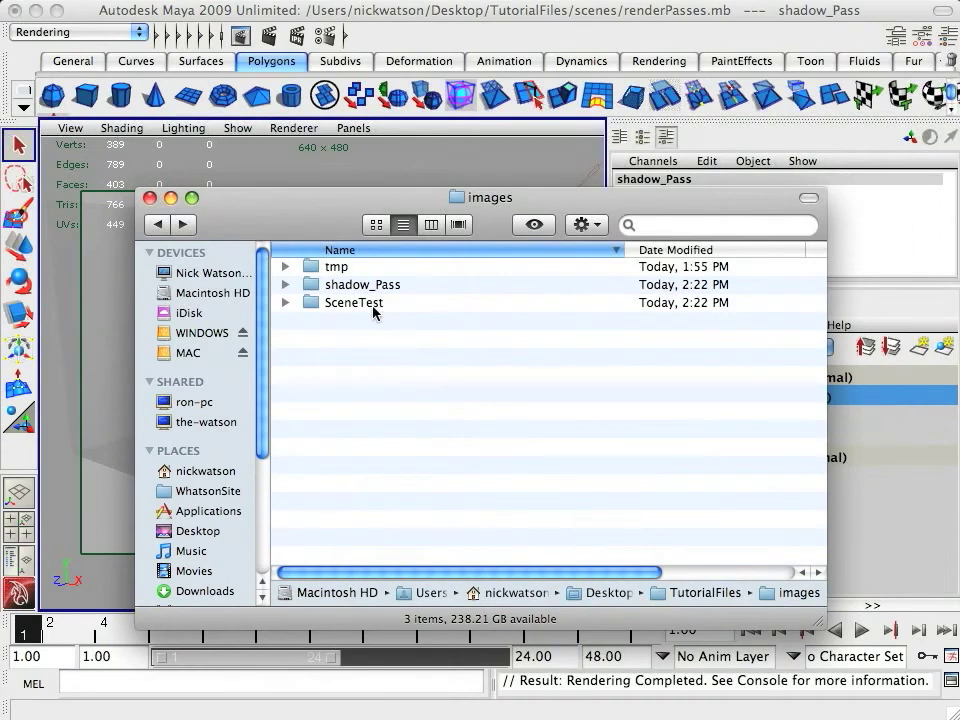
# Inspect the images folder's shadow_Pass and SceneTest folders, opening SceneTest and returning.
pyautogui.click(360, 303)
pyautogui.moveTo(481, 208); pyautogui.dragTo(400, 178)
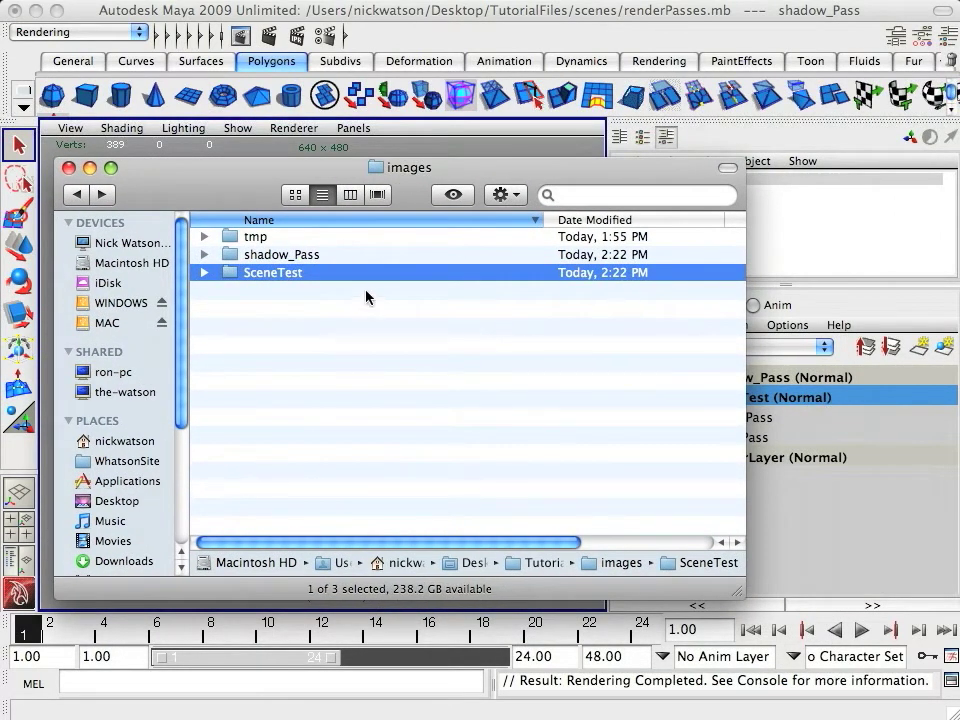
pyautogui.click(300, 261)
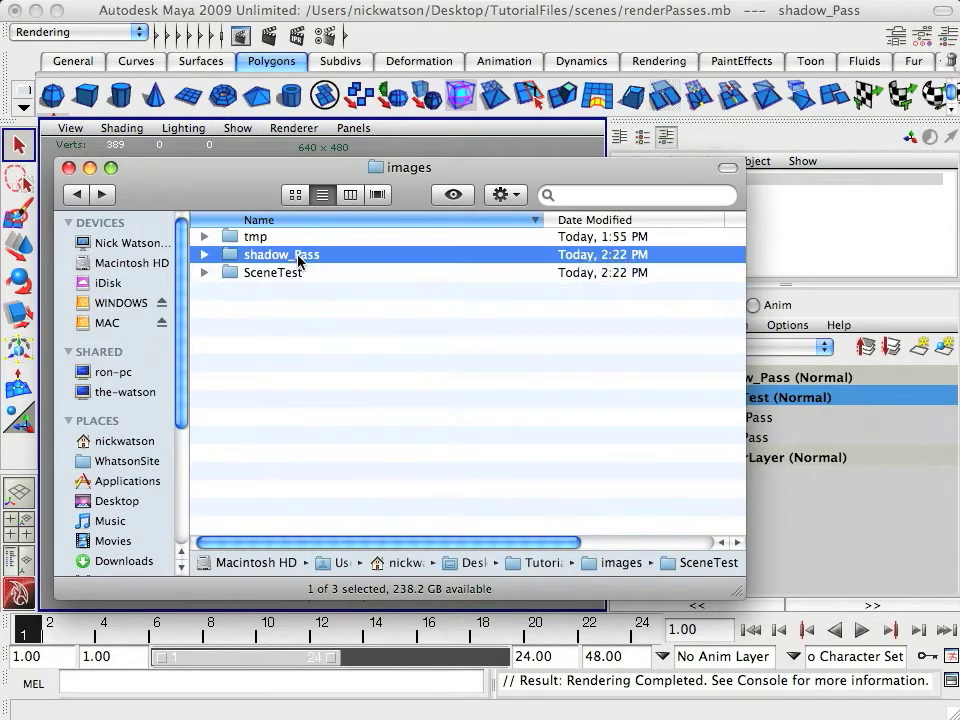
pyautogui.moveTo(414, 199); pyautogui.dragTo(404, 182)
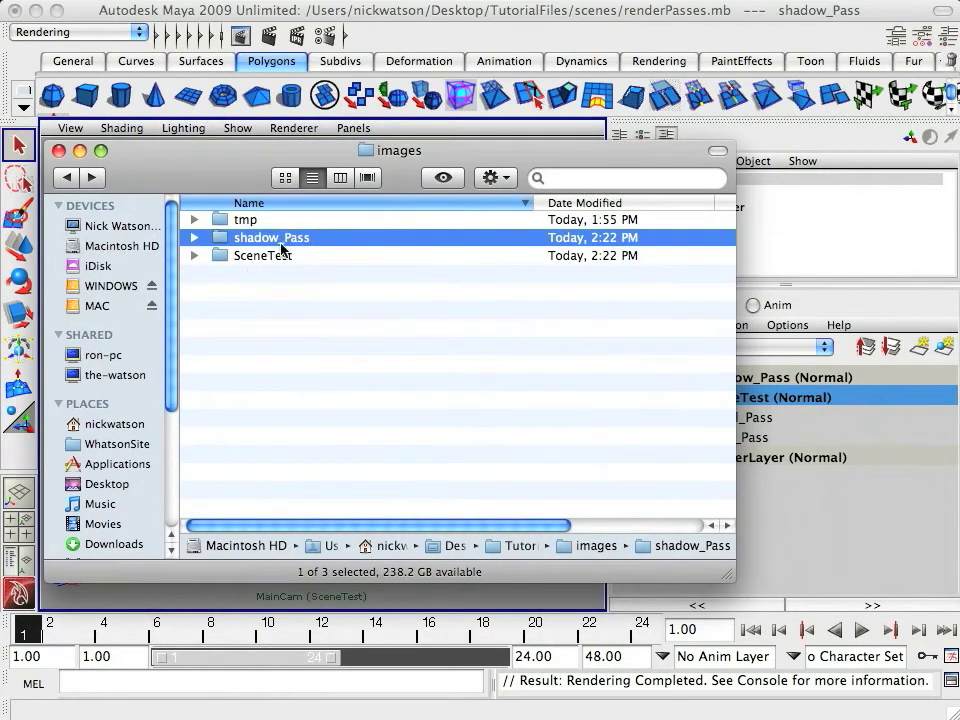
pyautogui.click(326, 317)
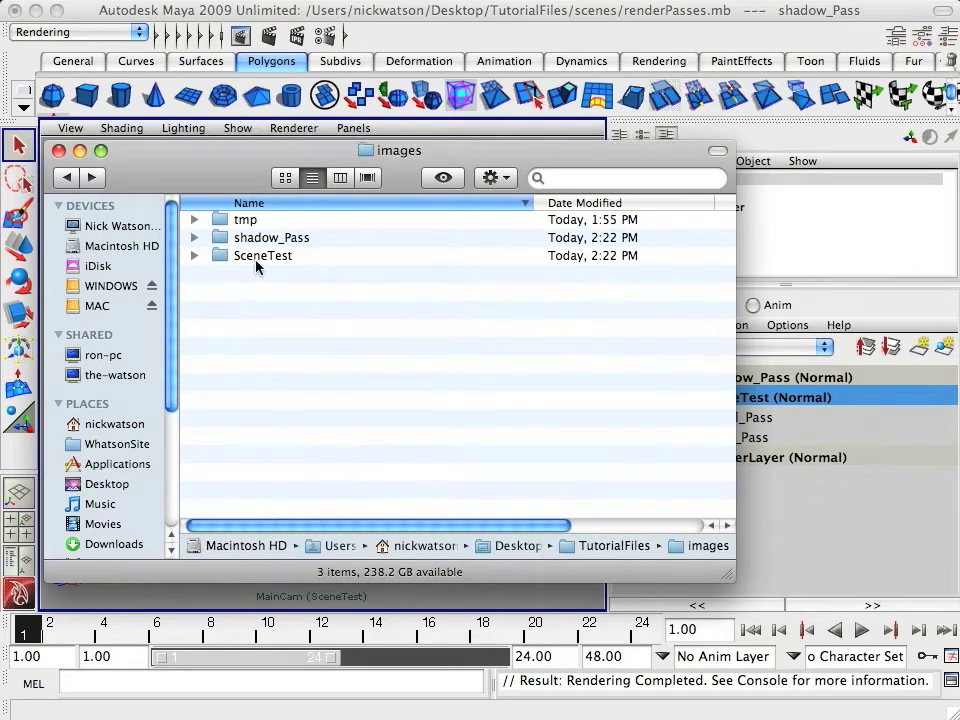
pyautogui.click(194, 256)
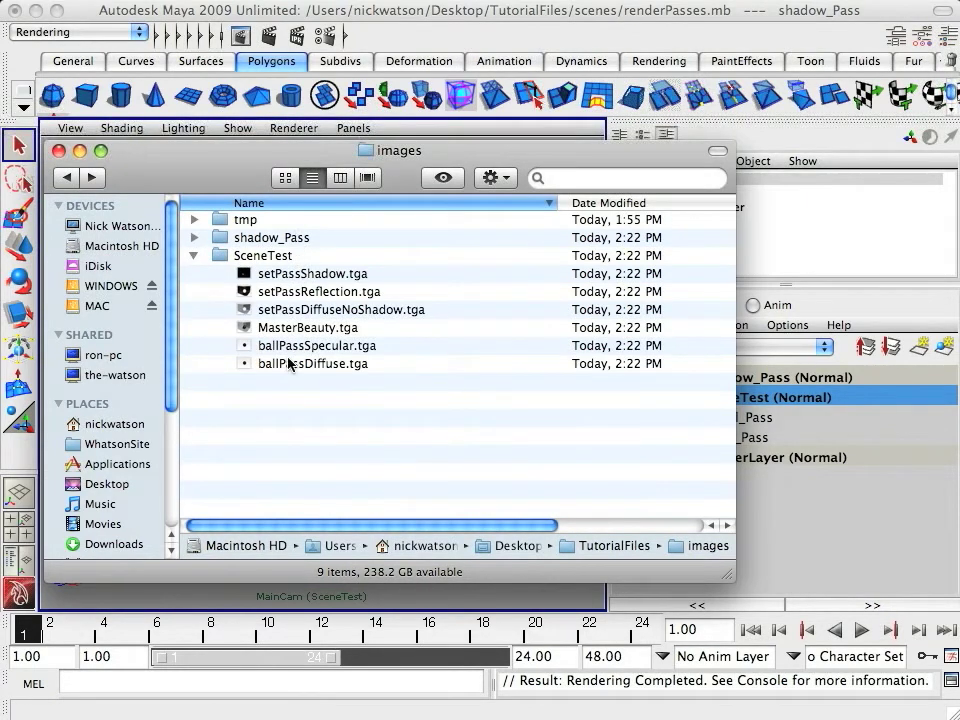
pyautogui.click(195, 255)
pyautogui.doubleClick(274, 257)
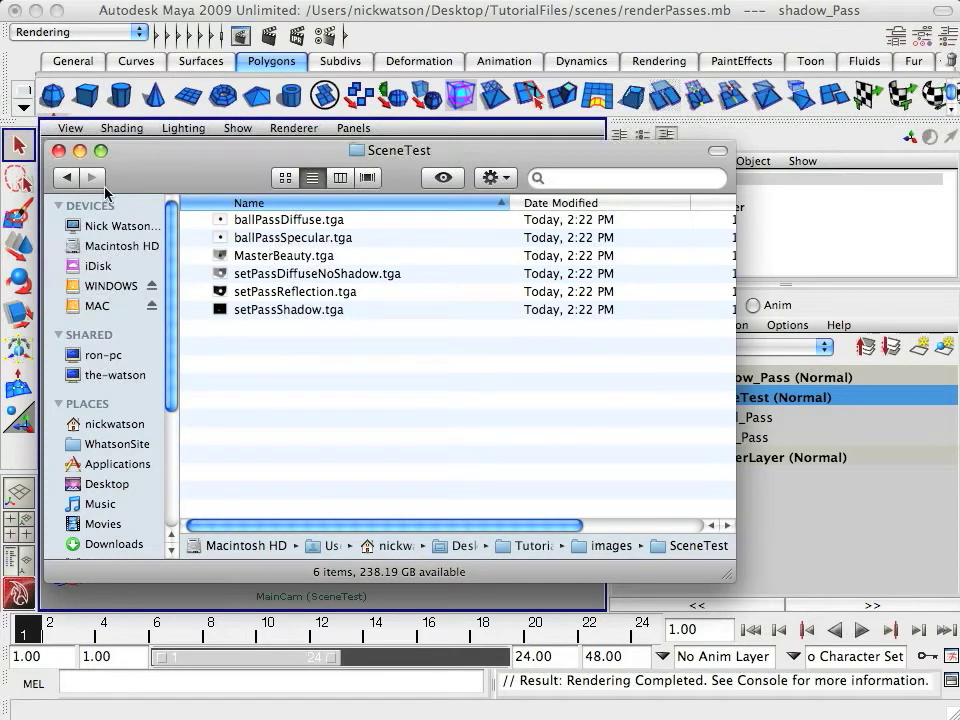
pyautogui.click(67, 177)
# Expand SceneTest in list view and Quick Look setPassShadow.tga.
pyautogui.click(194, 256)
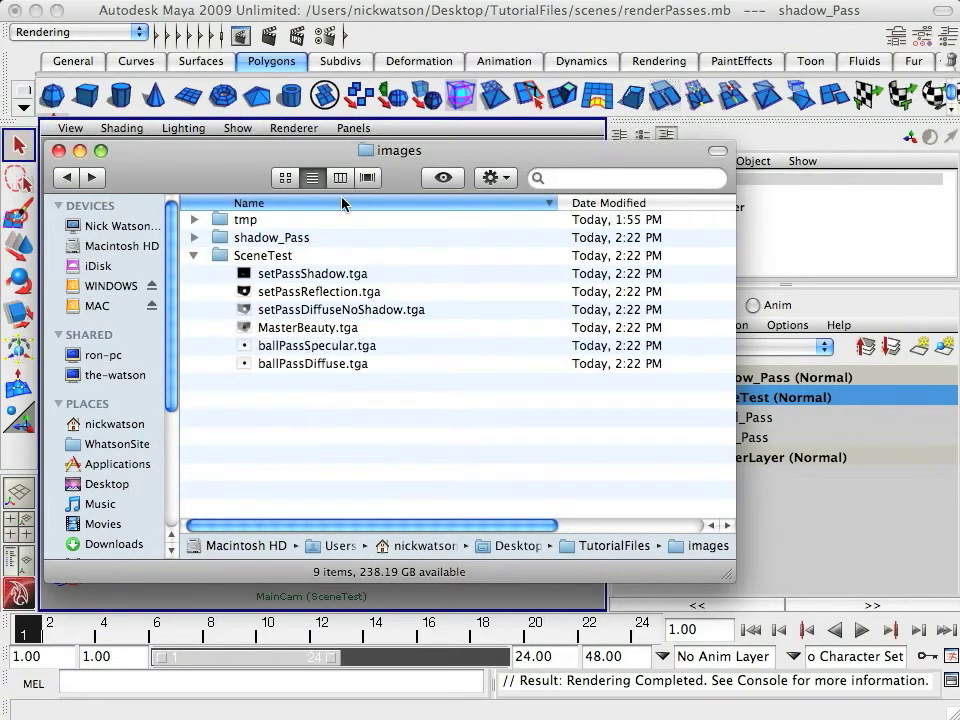
pyautogui.moveTo(347, 157); pyautogui.dragTo(352, 119)
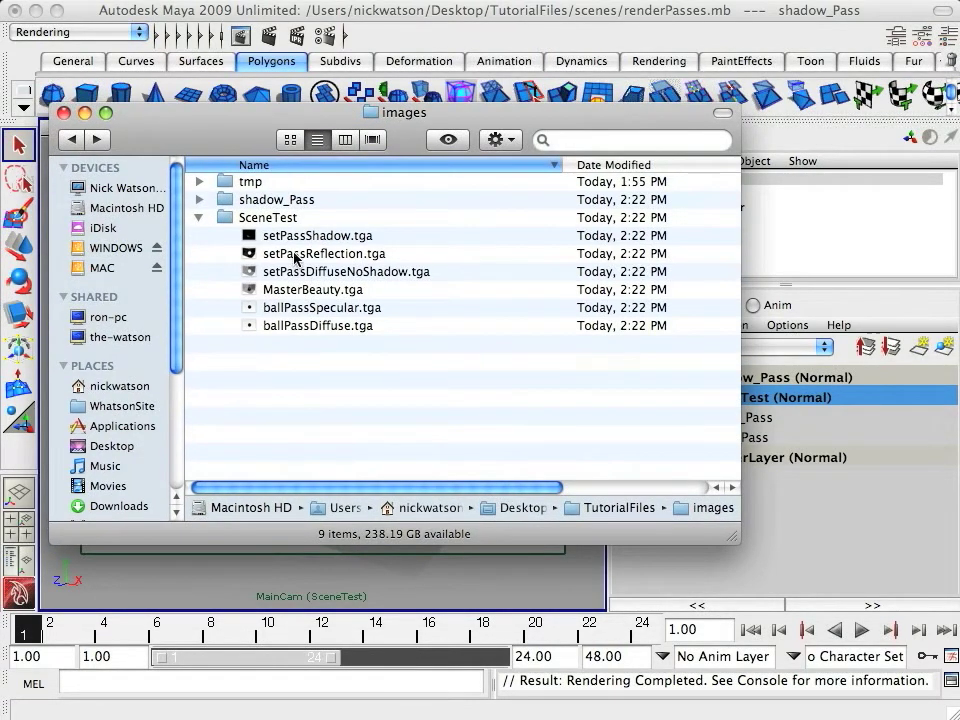
pyautogui.click(320, 235)
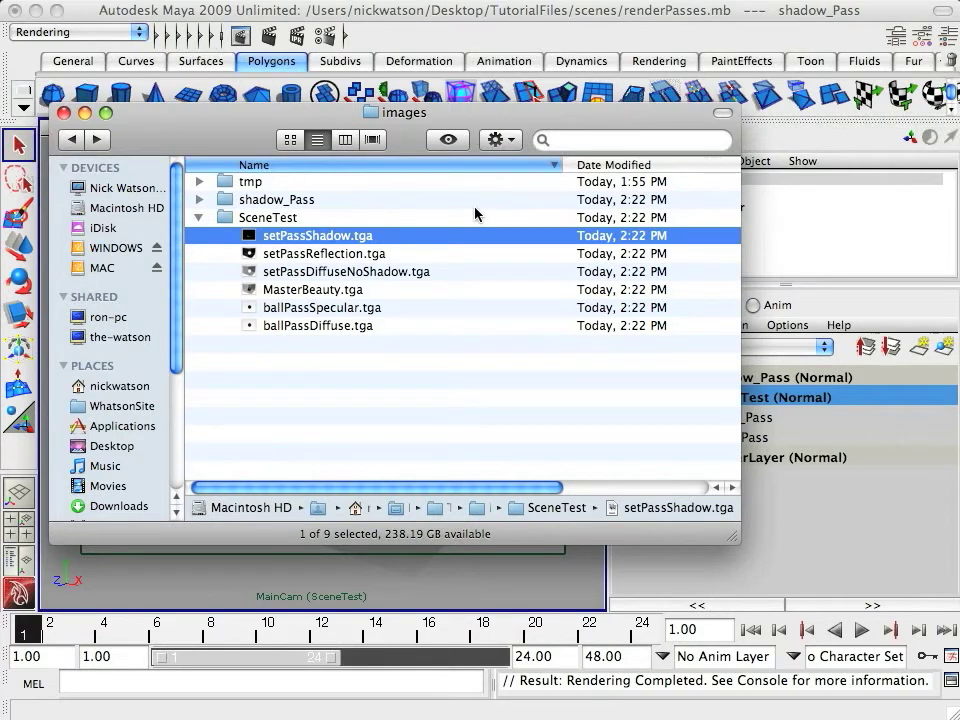
pyautogui.press('space')
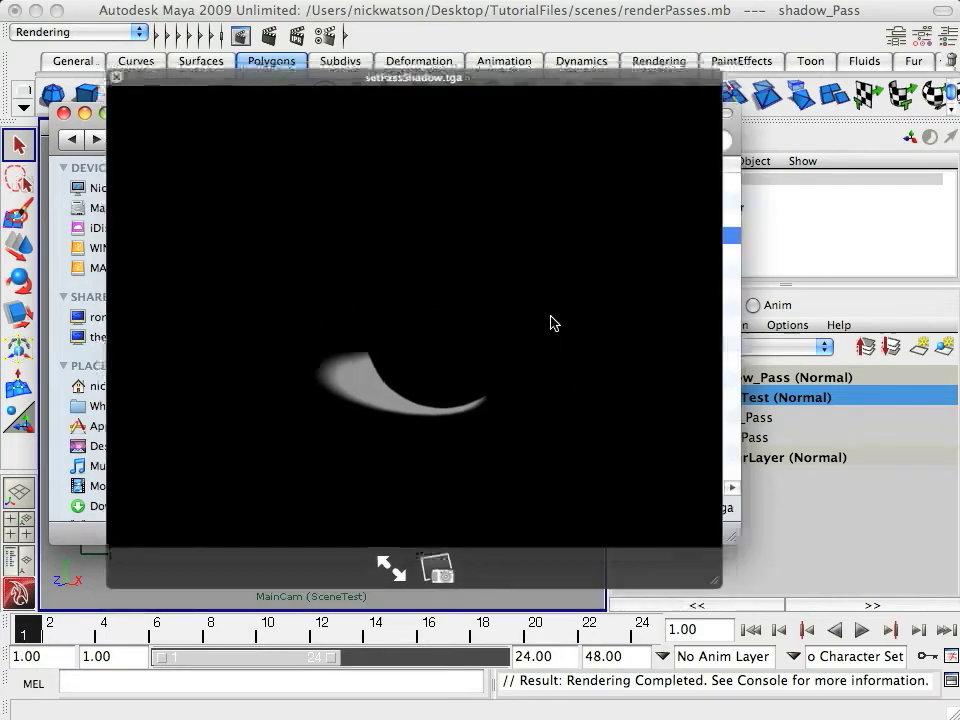
# Preview setPassReflection.tga, setPassDiffuseNoShadow.tga and MasterBeauty.tga in turn.
pyautogui.press('space')
pyautogui.click(490, 253)
pyautogui.press('space')
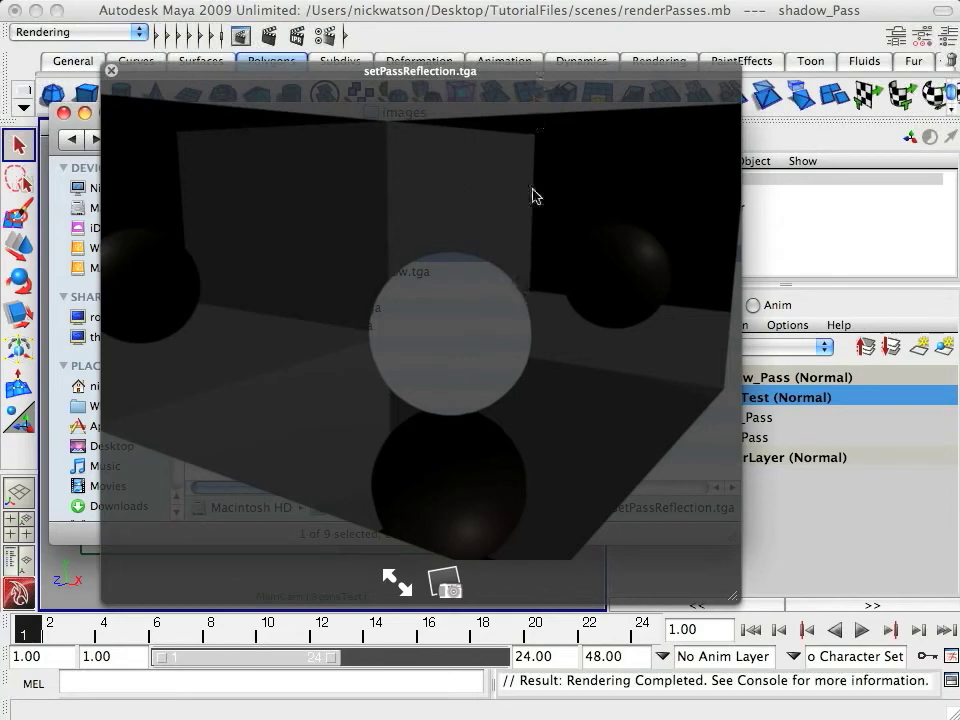
pyautogui.press('space')
pyautogui.press('Down')
pyautogui.press('space')
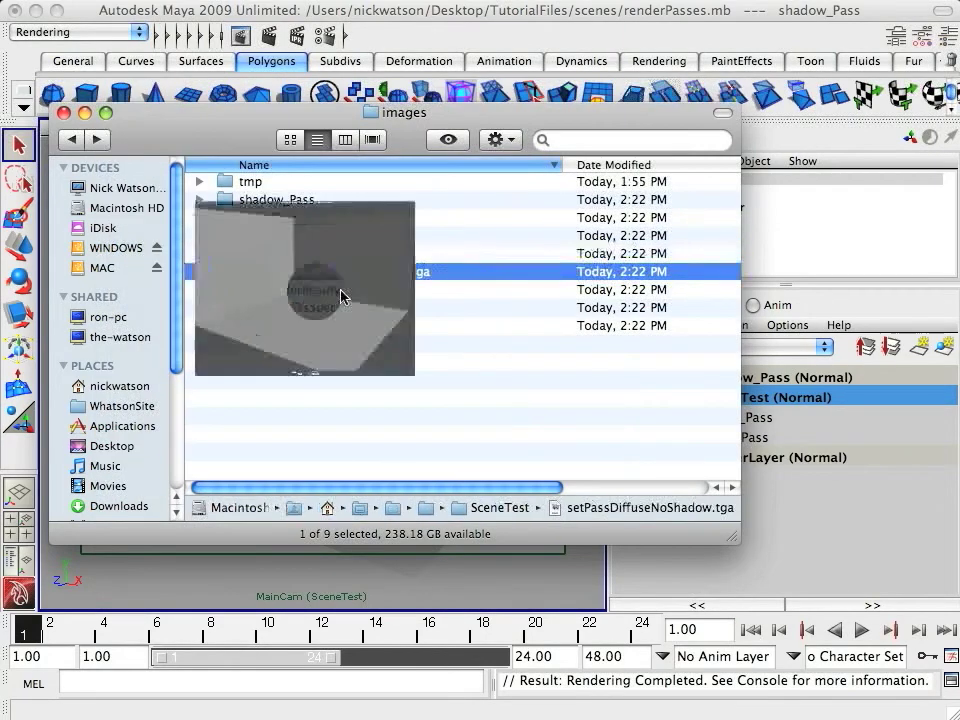
pyautogui.press('space')
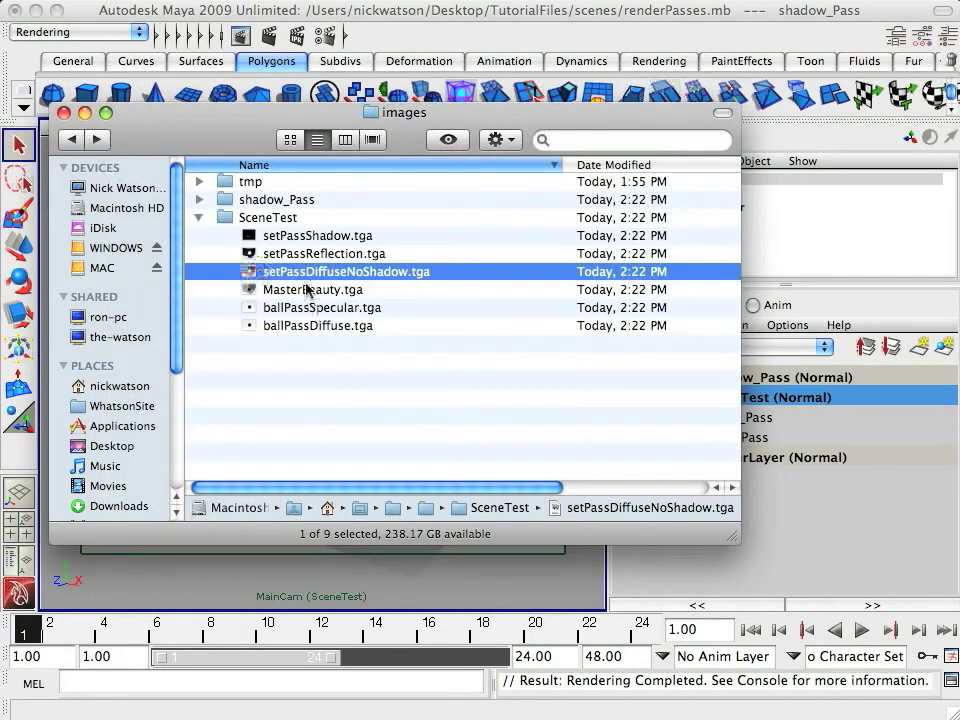
pyautogui.press('Down')
pyautogui.press('space')
# Preview ballPassSpecular.tga and ballPassDiffuse.tga.
pyautogui.press('space')
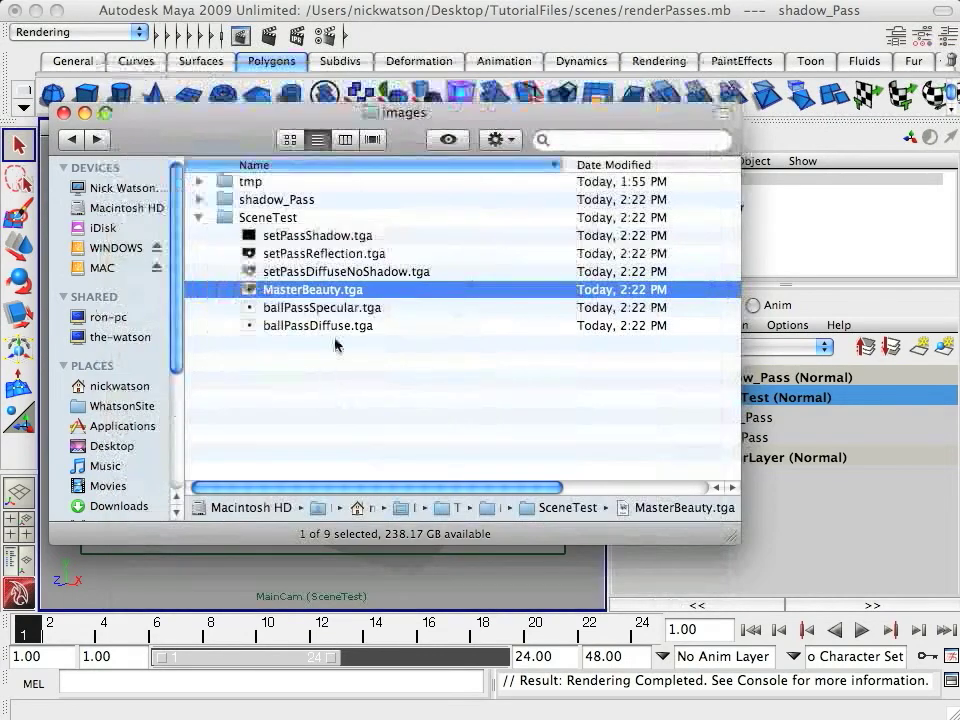
pyautogui.press('Down')
pyautogui.press('space')
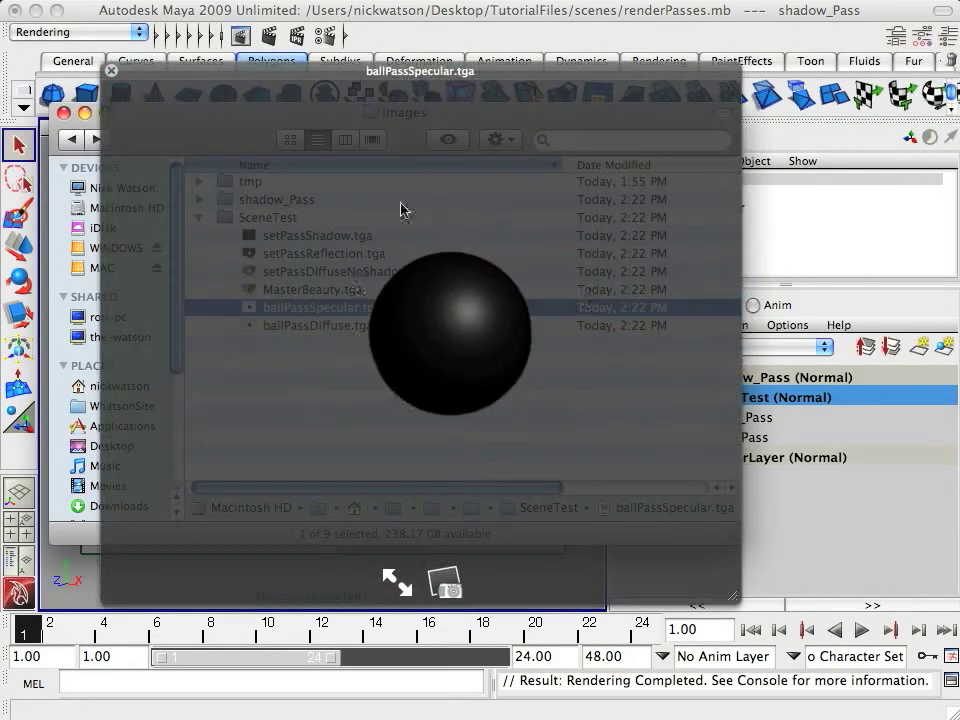
pyautogui.moveTo(429, 79); pyautogui.dragTo(437, 106)
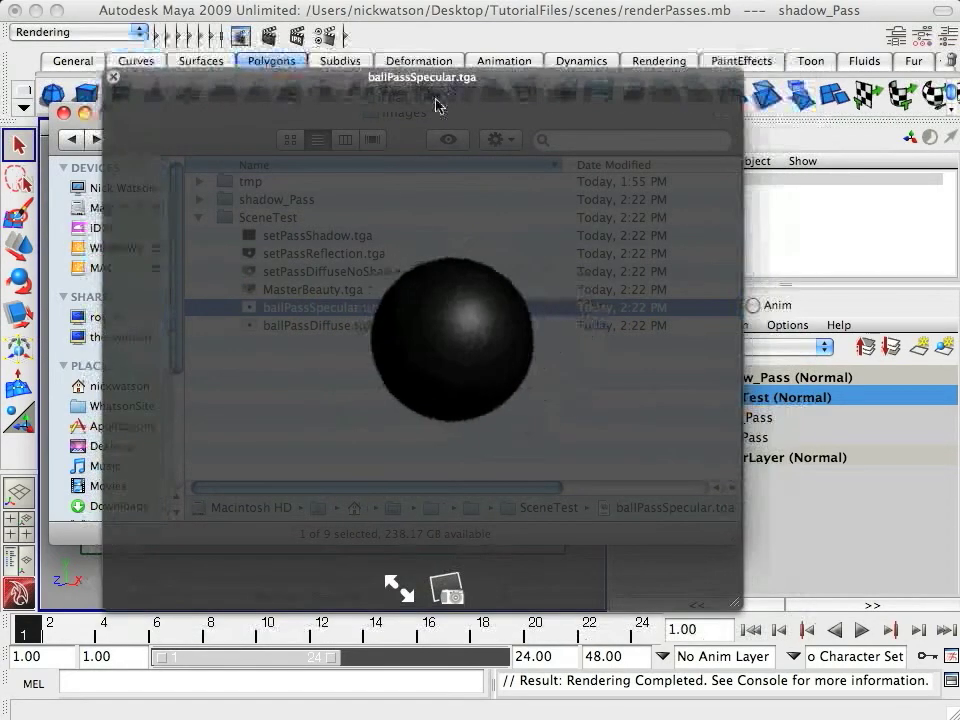
pyautogui.press('space')
pyautogui.click(375, 326)
pyautogui.press('space')
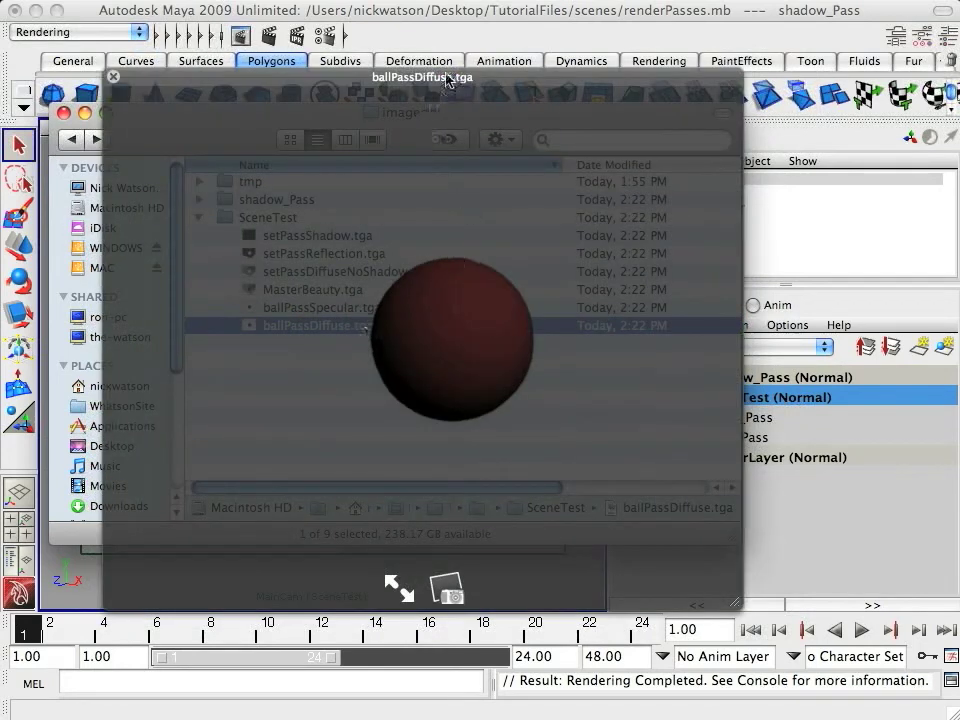
pyautogui.moveTo(447, 80); pyautogui.dragTo(508, 79)
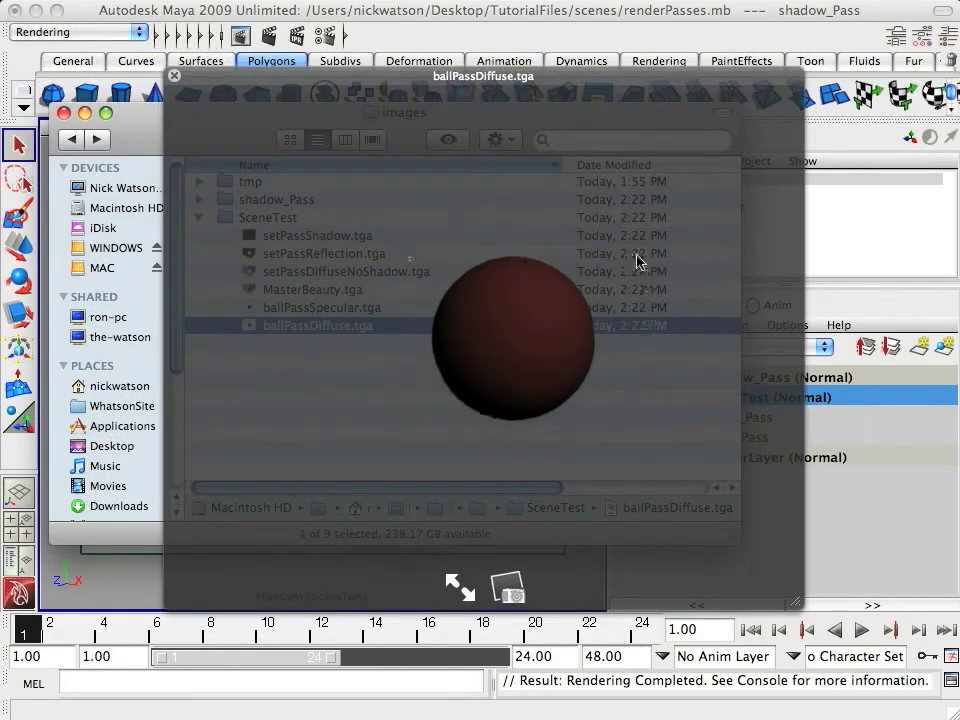
pyautogui.press('space')
# Preview ballPassDiffuse.tga once more, then close it and collapse SceneTest.
pyautogui.click(317, 310)
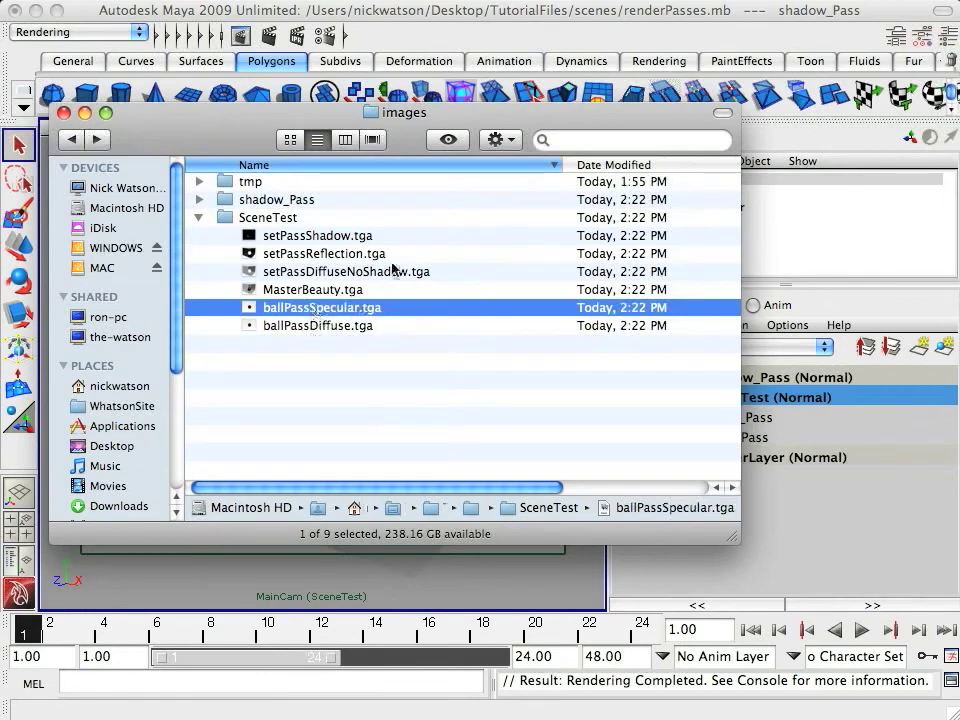
pyautogui.click(300, 325)
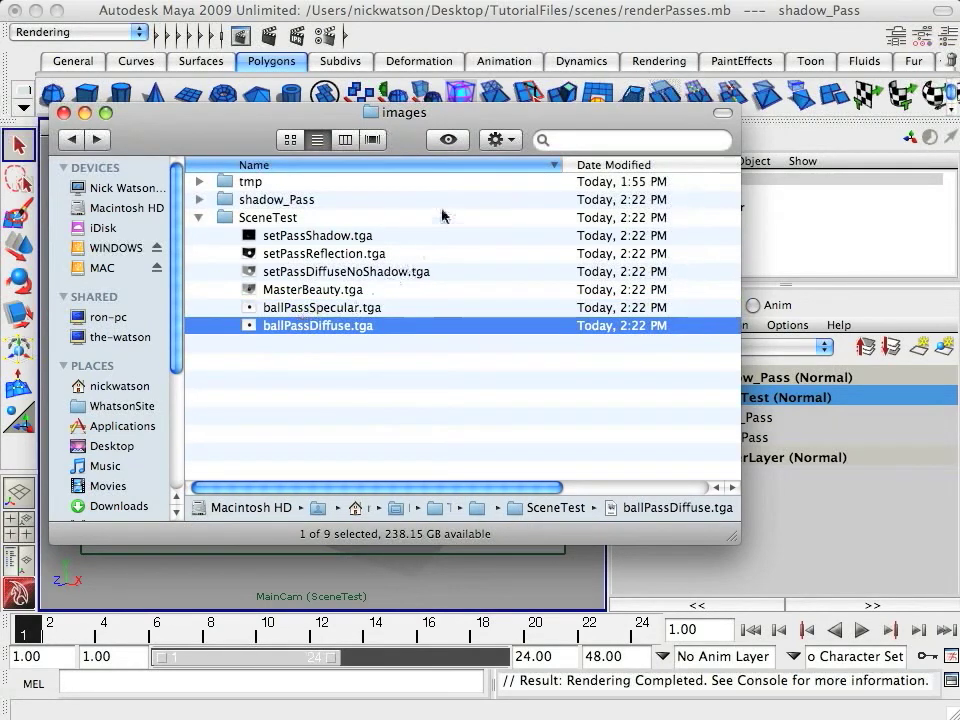
pyautogui.press('space')
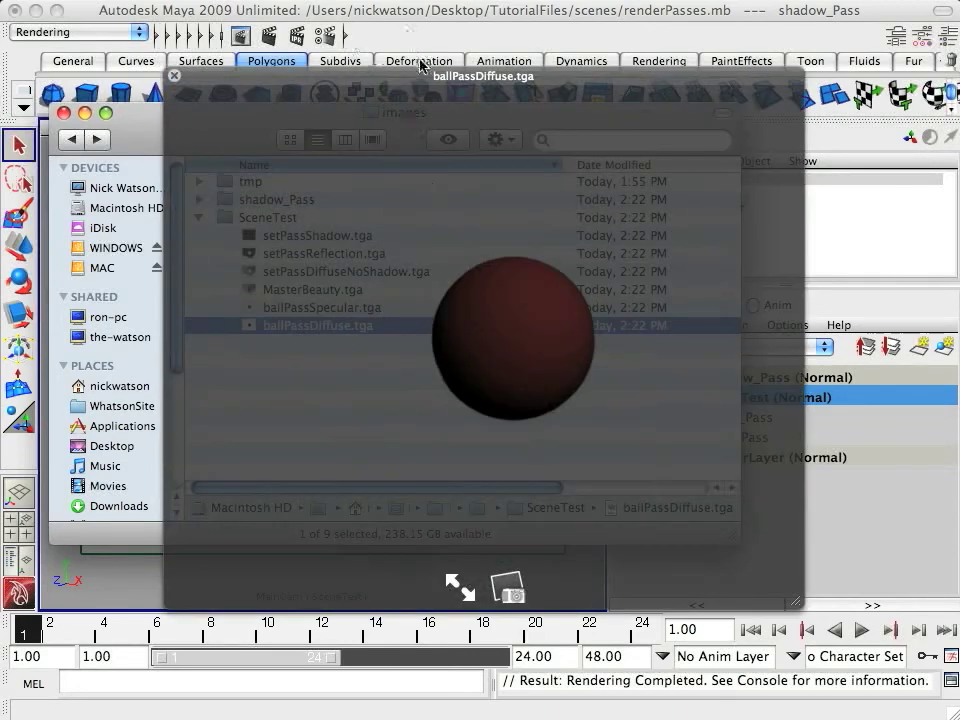
pyautogui.moveTo(413, 90); pyautogui.dragTo(349, 107)
pyautogui.click(198, 215)
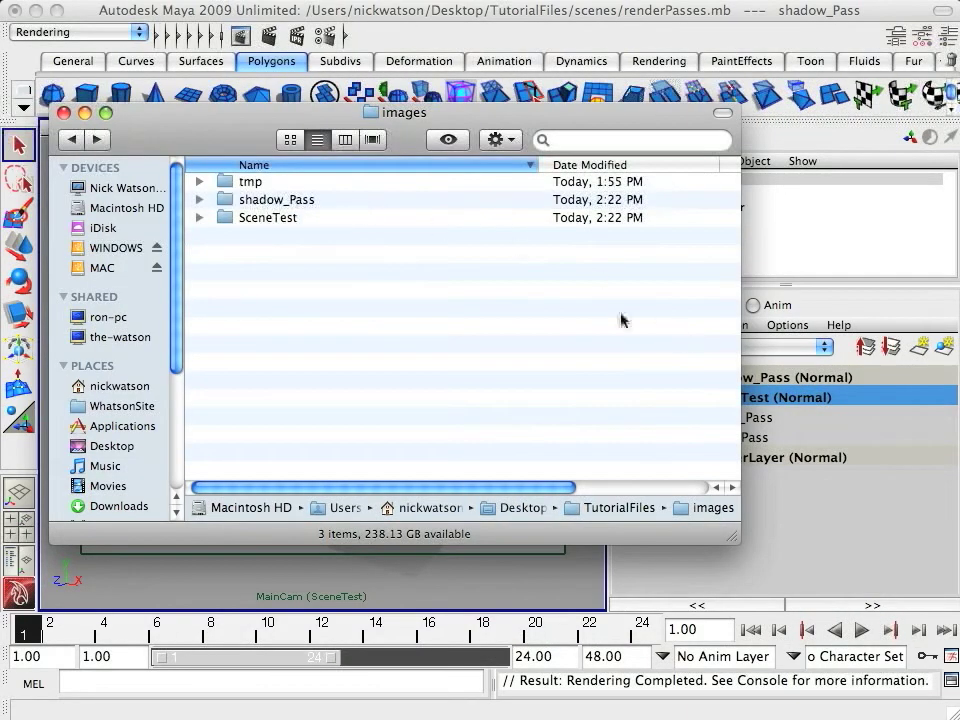
pyautogui.click(199, 200)
pyautogui.click(330, 218)
pyautogui.press('space')
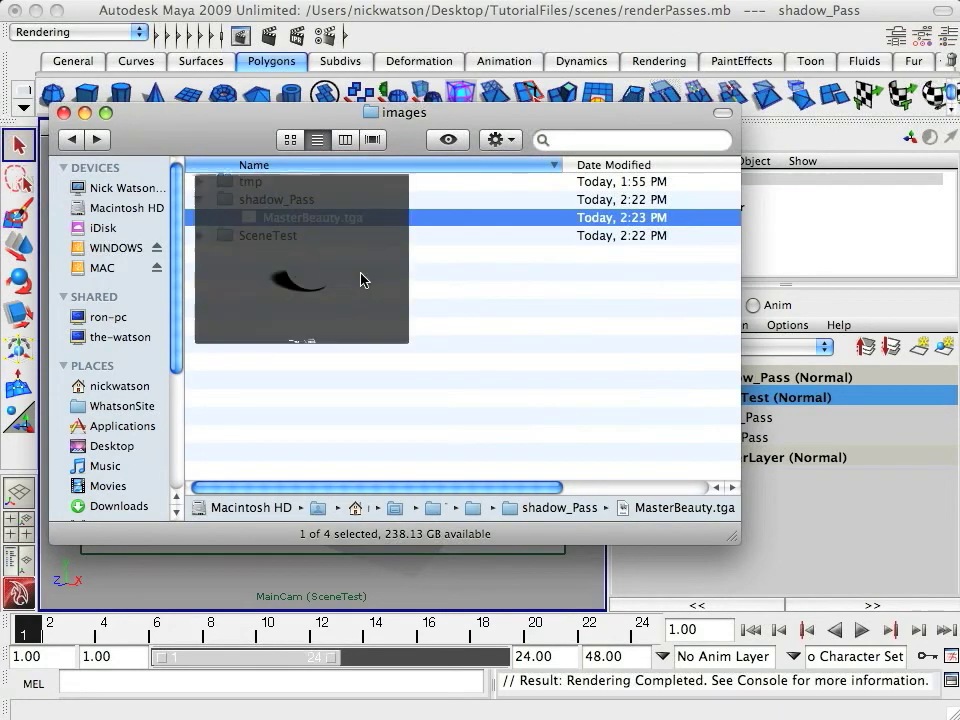
pyautogui.moveTo(410, 95); pyautogui.dragTo(465, 73)
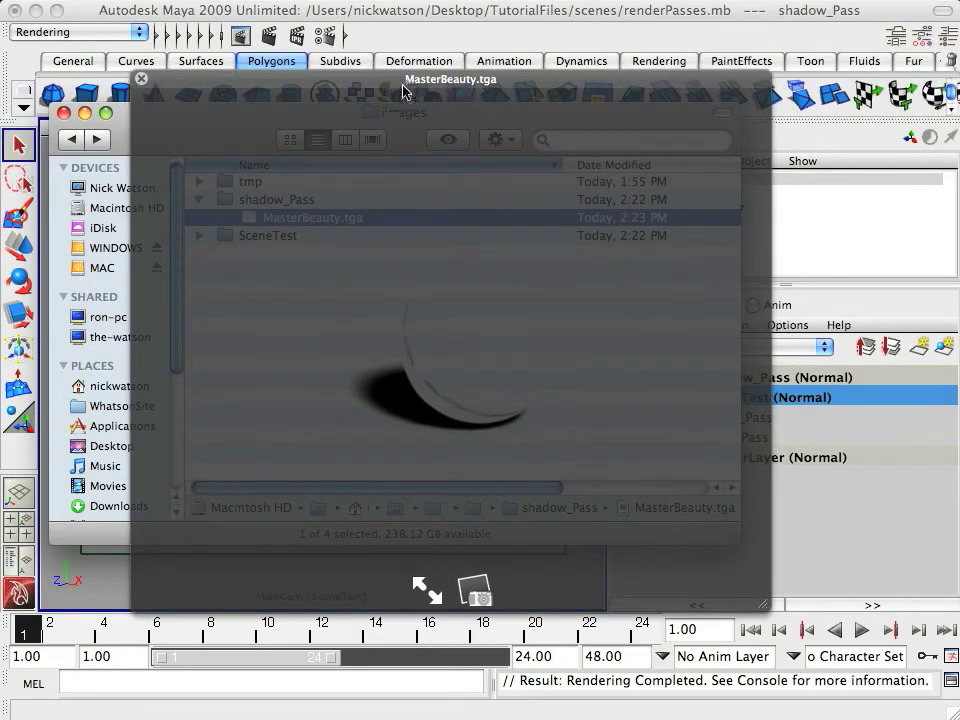
pyautogui.moveTo(405, 78); pyautogui.dragTo(364, 84)
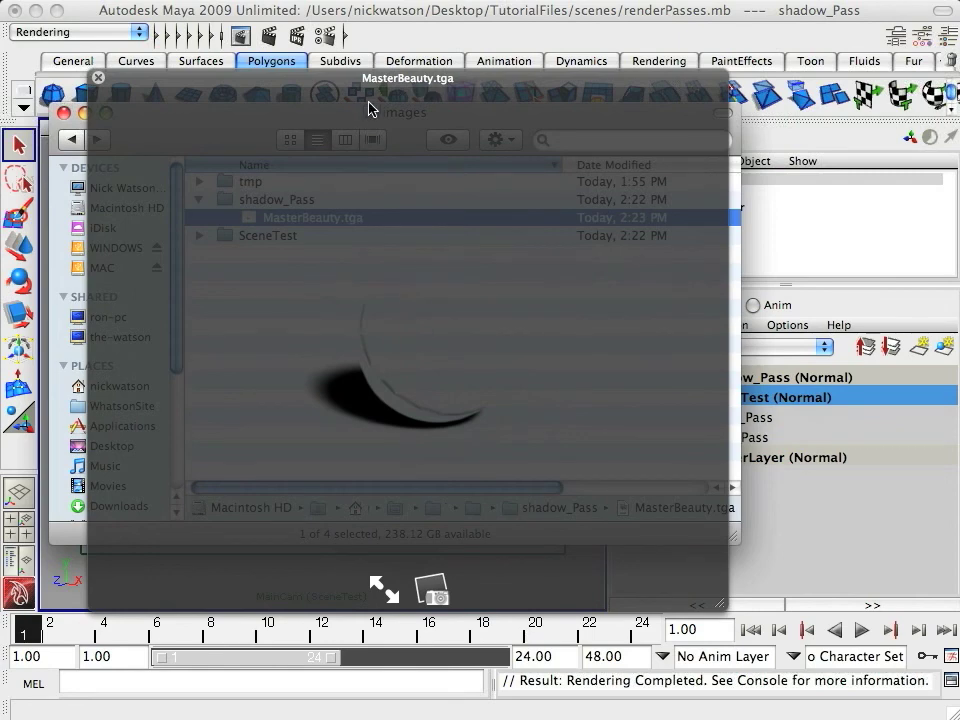
pyautogui.moveTo(395, 84); pyautogui.dragTo(394, 109)
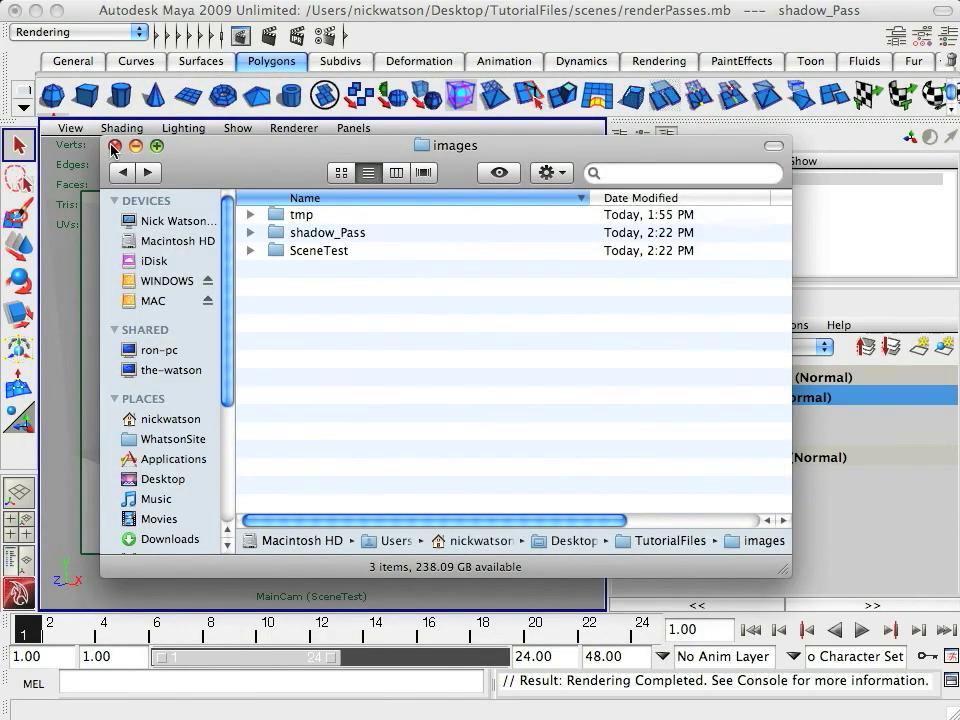
pyautogui.moveTo(210, 150); pyautogui.dragTo(178, 177)
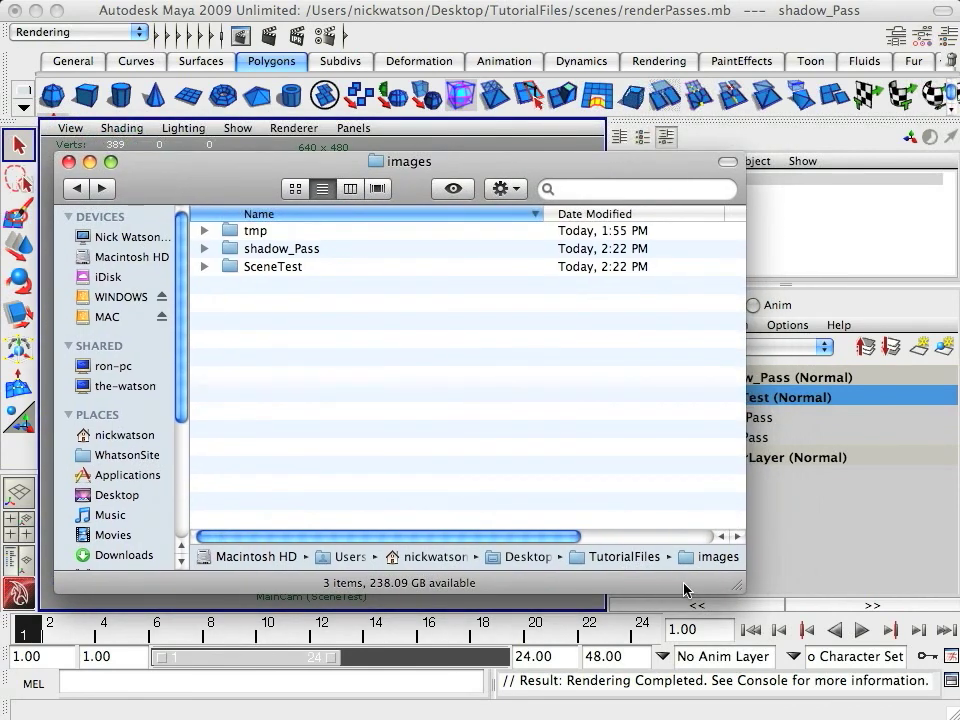